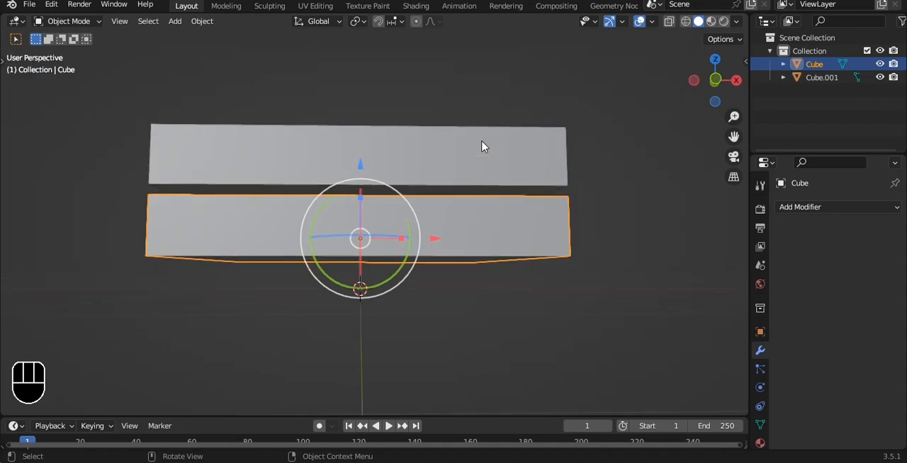
Lower the upper slab along the Z axis until it rests just above the base slab.
{"action": "key", "text": "KP_1"}
{"action": "key", "text": "g"}
{"action": "key", "text": "z"}
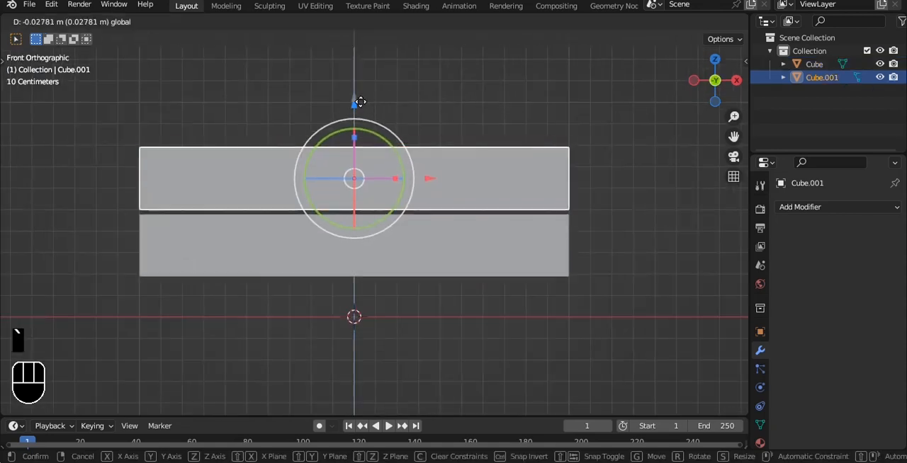
{"action": "left_click", "coordinate": [434, 262]}
{"action": "left_click", "coordinate": [435, 262]}
{"action": "left_click", "coordinate": [439, 196]}
Thin the upper slab by moving its top vertices down along Z.
{"action": "key", "text": "Tab"}
{"action": "key", "text": "alt+z"}
{"action": "left_click_drag", "start_coordinate": [87, 103], "coordinate": [672, 177]}
{"action": "left_click_drag", "start_coordinate": [354, 76], "coordinate": [357, 97]}
{"action": "key", "text": "Tab"}
{"action": "scroll", "coordinate": [451, 113], "scroll_direction": "down", "scroll_amount": 2}
Duplicate the upper slab in place and rotate the copy 90° about the Y axis.
{"action": "key", "text": "shift+d"}
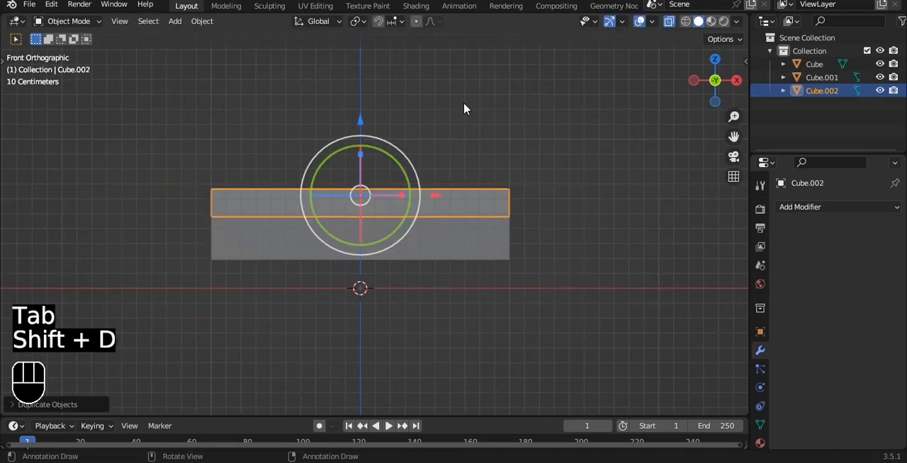
{"action": "key", "text": "r"}
{"action": "key", "text": "y"}
{"action": "key", "text": "9"}
{"action": "key", "text": "0"}
{"action": "left_click", "coordinate": [464, 107]}
Move the upright copy along X to the seat's right side and raise it to align with the base's underside.
{"action": "left_click_drag", "start_coordinate": [435, 196], "coordinate": [614, 196]}
{"action": "left_click_drag", "start_coordinate": [533, 119], "coordinate": [539, 39]}
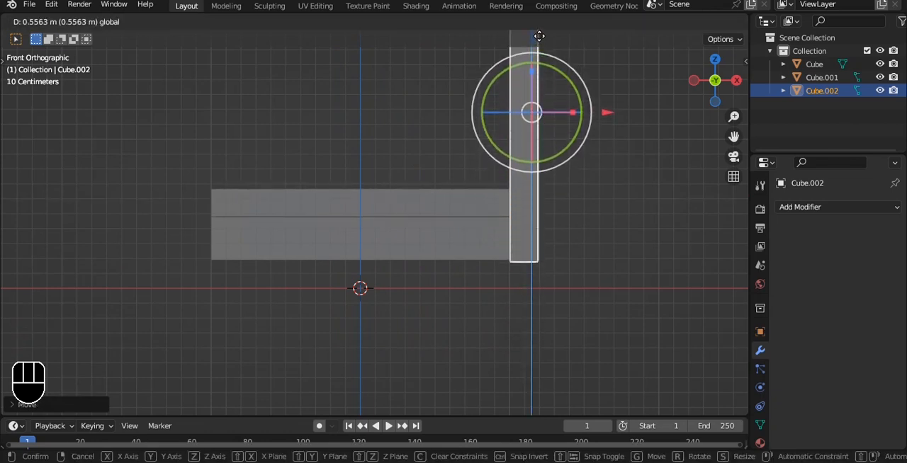
{"action": "left_click_drag", "start_coordinate": [539, 36], "coordinate": [540, 36]}
{"action": "scroll", "coordinate": [542, 51], "scroll_direction": "down", "scroll_amount": 2}
{"action": "middle_click_drag", "start_coordinate": [545, 67], "coordinate": [515, 203], "text": "shift"}
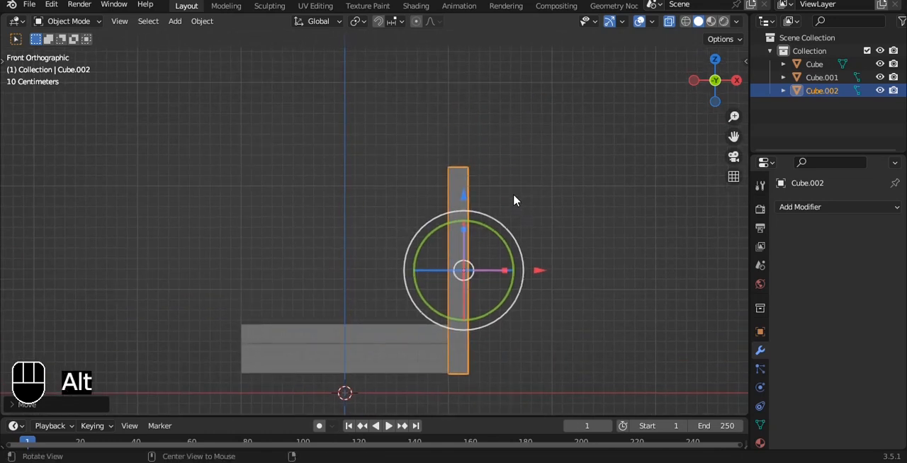
Thicken the armrest panel outward along X in its mesh and apply the object's transforms.
{"action": "key", "text": "Tab"}
{"action": "left_click_drag", "start_coordinate": [545, 271], "coordinate": [558, 269]}
{"action": "key", "text": "Tab"}
{"action": "key", "text": "ctrl+a"}
{"action": "left_click", "coordinate": [577, 163]}
{"action": "middle_click_drag", "start_coordinate": [577, 162], "coordinate": [421, 220]}
{"action": "key", "text": "Tab"}
{"action": "left_click", "coordinate": [394, 212]}
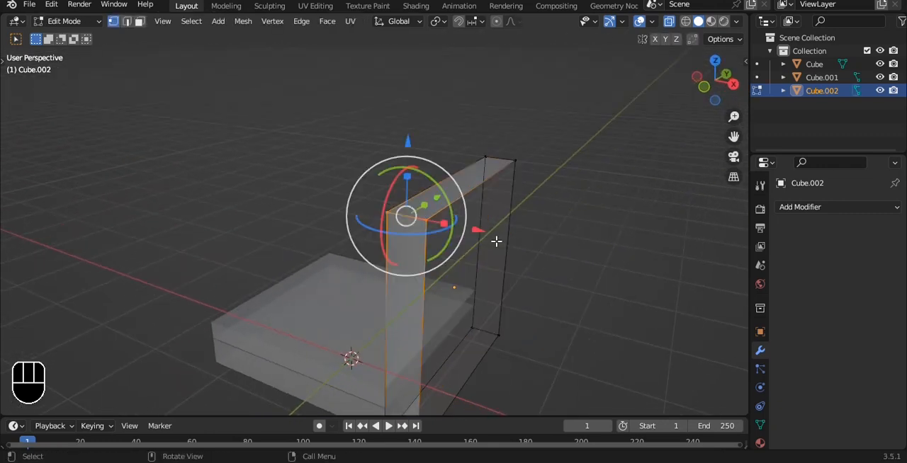
{"action": "key", "text": "KP_1"}
{"action": "key", "text": "shift+ctrl+b"}
{"action": "right_click", "coordinate": [598, 137]}
Bevel the armrest's two long top edges with 4 segments and a width of about 0.128 m.
{"action": "left_click_drag", "start_coordinate": [572, 135], "coordinate": [468, 213], "text": "alt+shift"}
{"action": "scroll", "coordinate": [550, 161], "scroll_direction": "up", "scroll_amount": 1, "text": "alt"}
{"action": "key", "text": "a"}
{"action": "key", "text": "2"}
{"action": "left_click", "coordinate": [465, 209]}
{"action": "key", "text": "alt+z"}
{"action": "left_click", "coordinate": [462, 207], "text": "shift"}
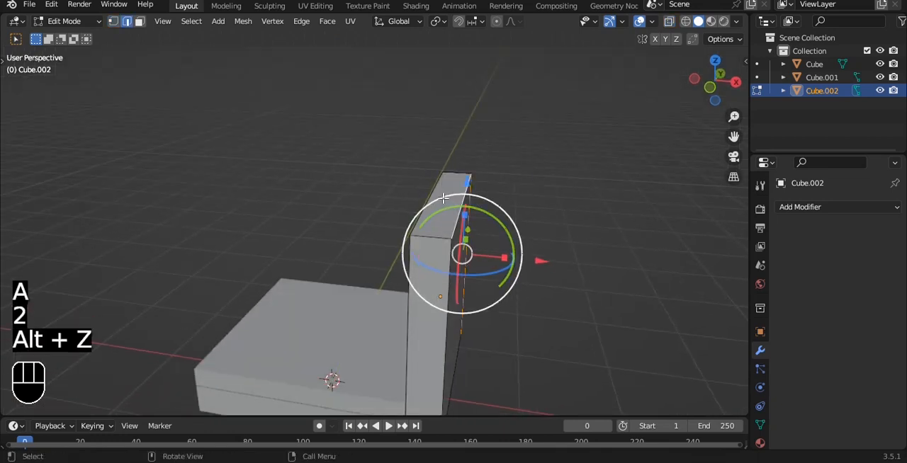
{"action": "key", "text": "ctrl+b"}
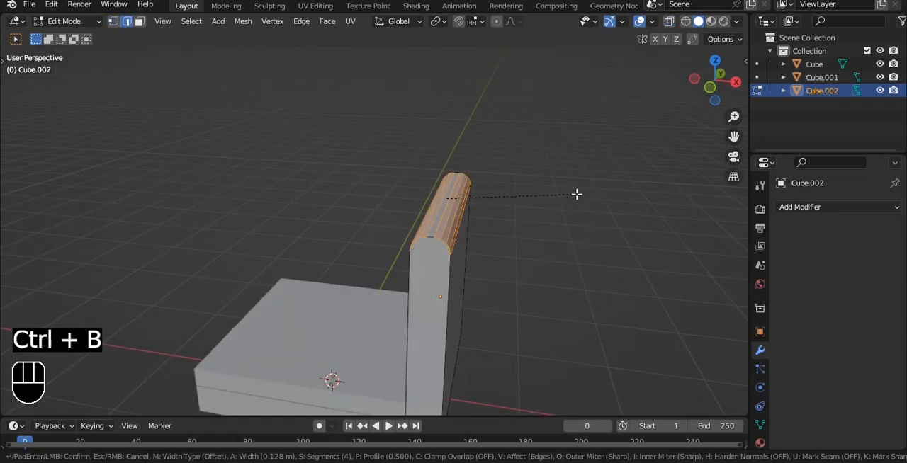
{"action": "left_click", "coordinate": [575, 194]}
Apply Shade Smooth to the armrest object.
{"action": "key", "text": "Tab"}
{"action": "right_click", "coordinate": [575, 193]}
{"action": "left_click", "coordinate": [575, 193]}
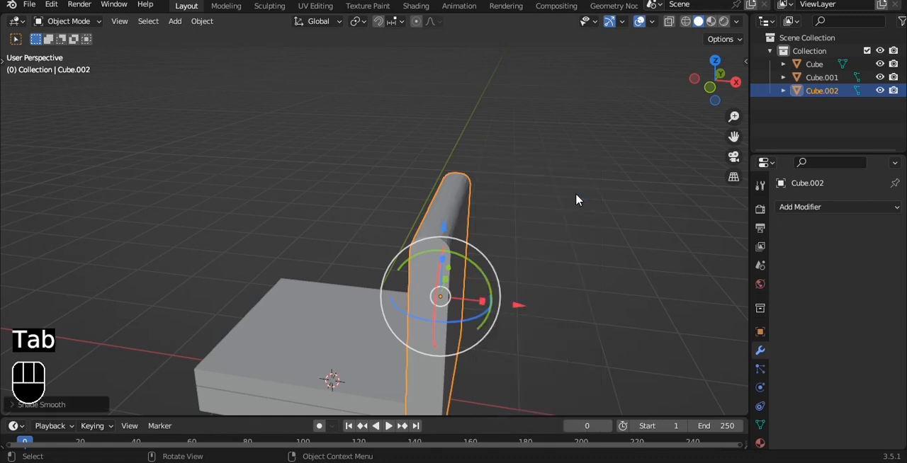
Scale the armrest along the X axis to make it slightly thicker.
{"action": "key", "text": "grave"}
{"action": "left_click", "coordinate": [559, 186]}
{"action": "scroll", "coordinate": [553, 185], "scroll_direction": "down", "scroll_amount": 2}
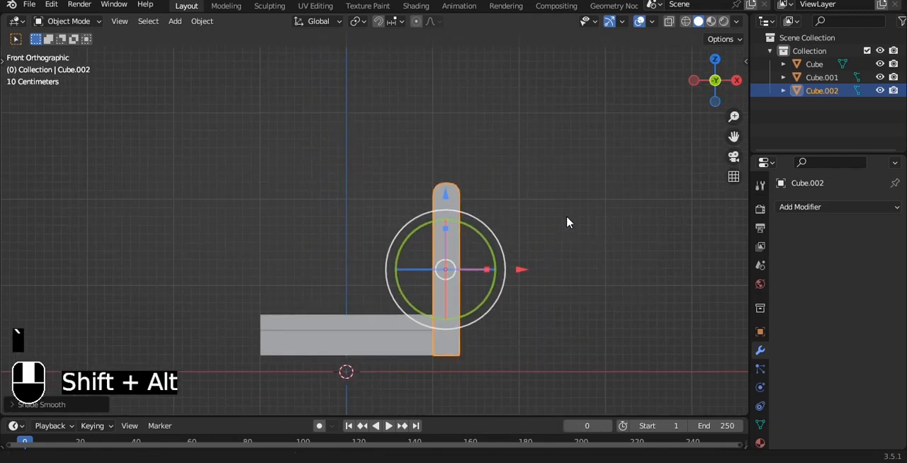
{"action": "middle_click_drag", "start_coordinate": [566, 216], "coordinate": [591, 191], "text": "shift"}
{"action": "key", "text": "Tab"}
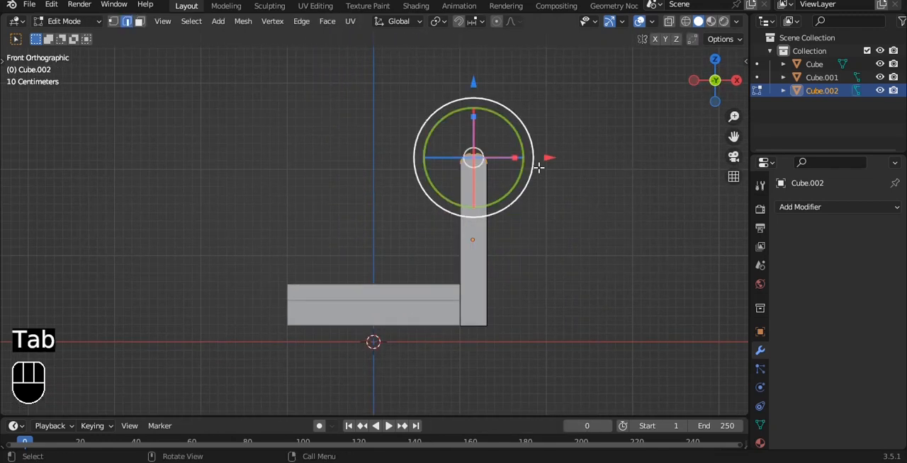
{"action": "key", "text": "Tab"}
{"action": "key", "text": "s"}
{"action": "key", "text": "x"}
{"action": "left_click", "coordinate": [566, 237]}
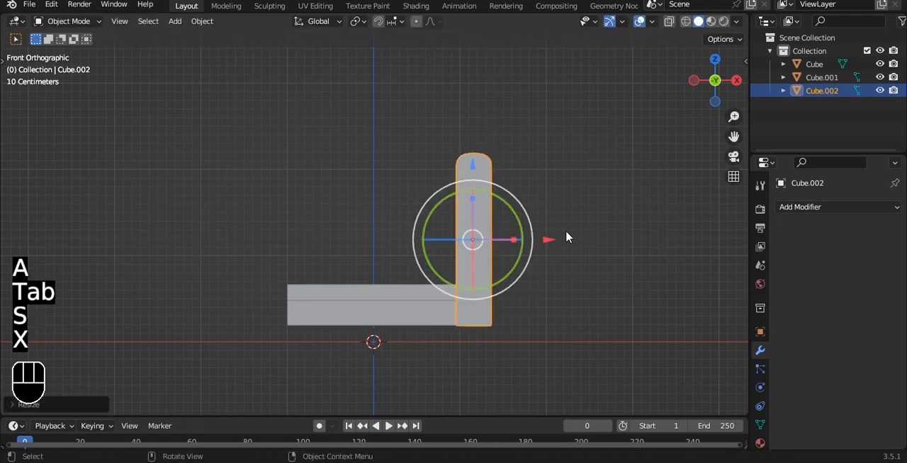
Add a Mirror modifier on the X axis to the armrest, using the base Cube as the mirror object.
{"action": "left_click", "coordinate": [801, 207]}
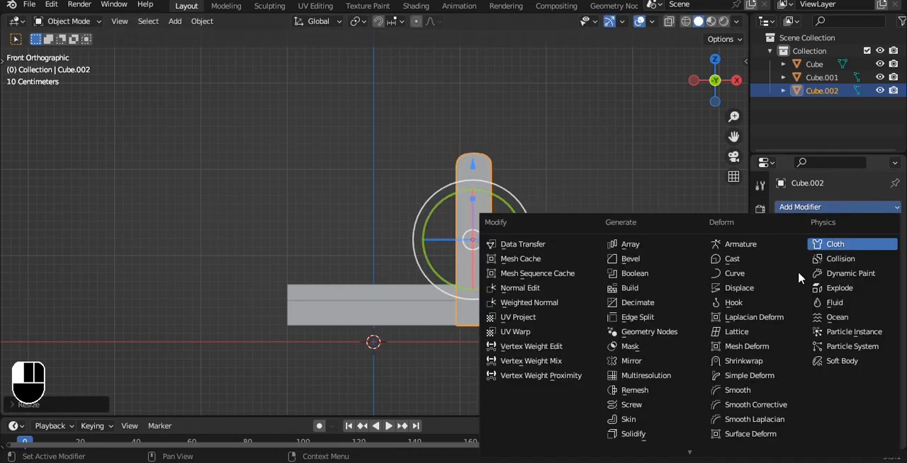
{"action": "left_click", "coordinate": [650, 362]}
{"action": "left_click", "coordinate": [854, 297]}
{"action": "left_click", "coordinate": [876, 298]}
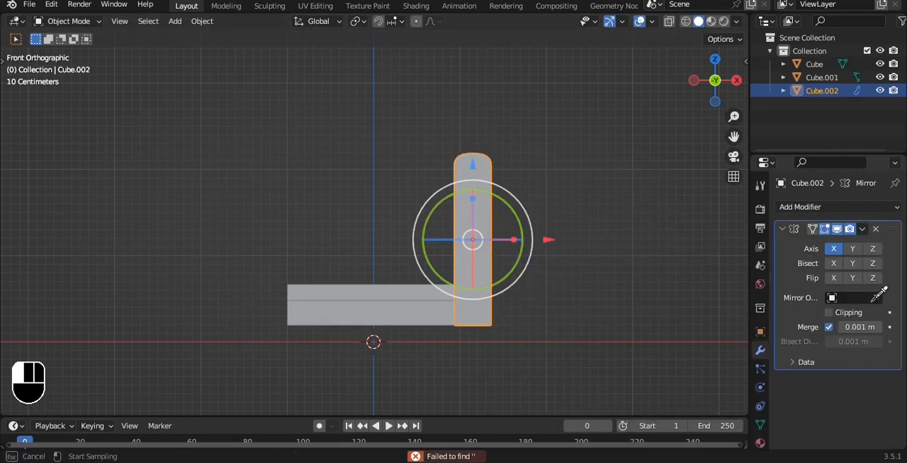
{"action": "left_click", "coordinate": [443, 298]}
{"action": "middle_click_drag", "start_coordinate": [579, 269], "coordinate": [537, 281], "text": "alt"}
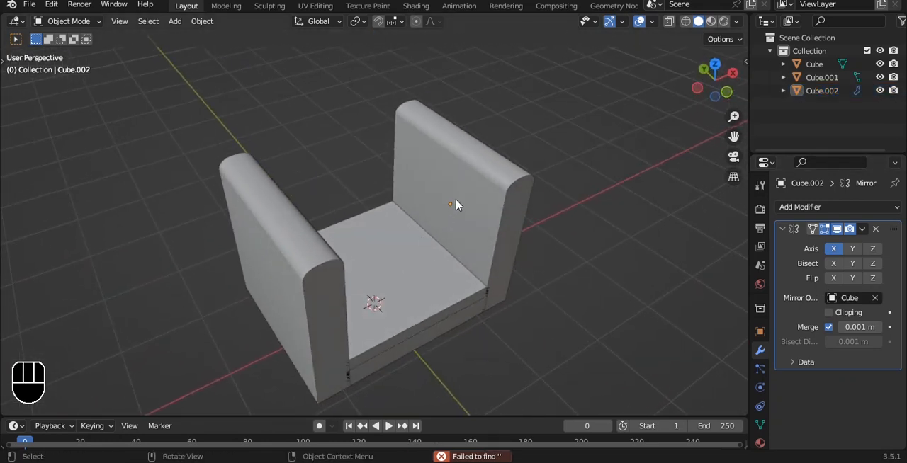
Duplicate the seat cushion slab and rotate the copy 90° about the X axis as a backrest.
{"action": "left_click", "coordinate": [431, 250]}
{"action": "left_click_drag", "start_coordinate": [441, 231], "coordinate": [465, 244], "text": "alt+shift"}
{"action": "key", "text": "shift+d"}
{"action": "left_click", "coordinate": [465, 241]}
{"action": "type", "text": "rx9"}
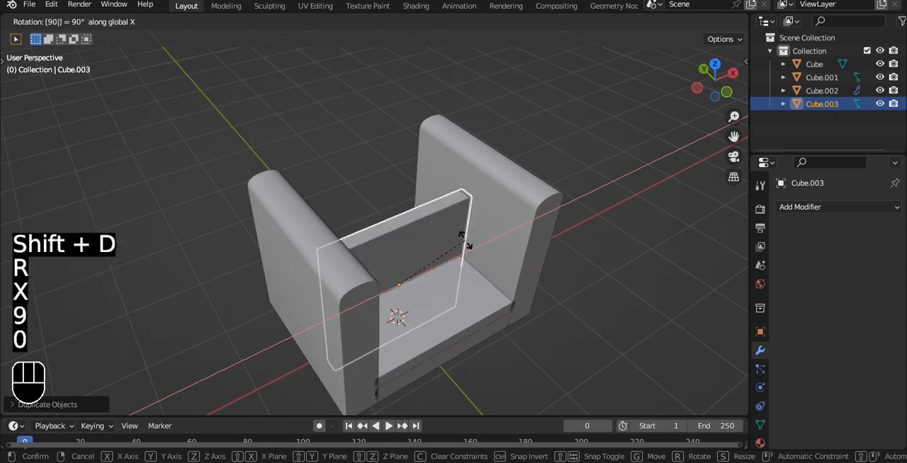
{"action": "type", "text": "0"}
{"action": "left_click", "coordinate": [464, 244]}
Move the backrest along Y toward the rear of the seat in the top view.
{"action": "key", "text": "grave"}
{"action": "left_click_drag", "start_coordinate": [394, 182], "coordinate": [403, 135]}
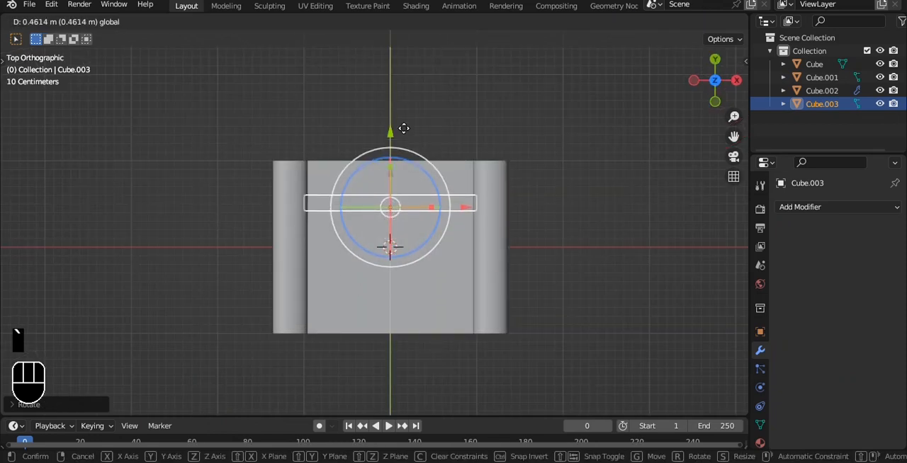
{"action": "left_click_drag", "start_coordinate": [403, 100], "coordinate": [403, 95]}
Extend the backrest's rear side backward along Y in its mesh.
{"action": "key", "text": "Tab"}
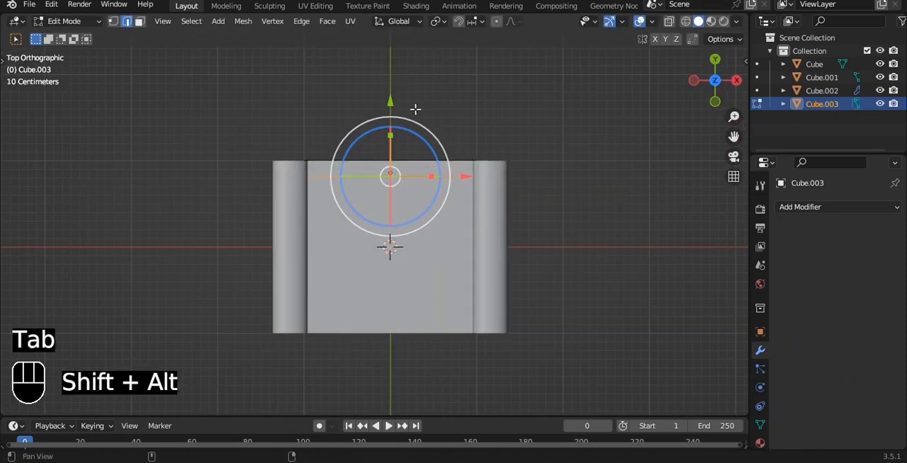
{"action": "middle_click_drag", "start_coordinate": [417, 111], "coordinate": [414, 152], "text": "shift"}
{"action": "key", "text": "alt+z"}
{"action": "mouse_move", "coordinate": [392, 141]}
{"action": "left_mouse_down"}
{"action": "mouse_move", "coordinate": [392, 165]}
{"action": "mouse_move", "coordinate": [394, 105]}
{"action": "mouse_move", "coordinate": [383, 134]}
{"action": "left_mouse_up"}
{"action": "key", "text": "Tab"}
Raise the backrest's top vertices along Z, above the armrests.
{"action": "left_click", "coordinate": [514, 177]}
{"action": "key", "text": "alt+z"}
{"action": "left_click_drag", "start_coordinate": [540, 209], "coordinate": [543, 94], "text": "alt"}
{"action": "left_click", "coordinate": [454, 235]}
{"action": "key", "text": "Tab"}
{"action": "key", "text": "alt+z"}
{"action": "left_click", "coordinate": [390, 214]}
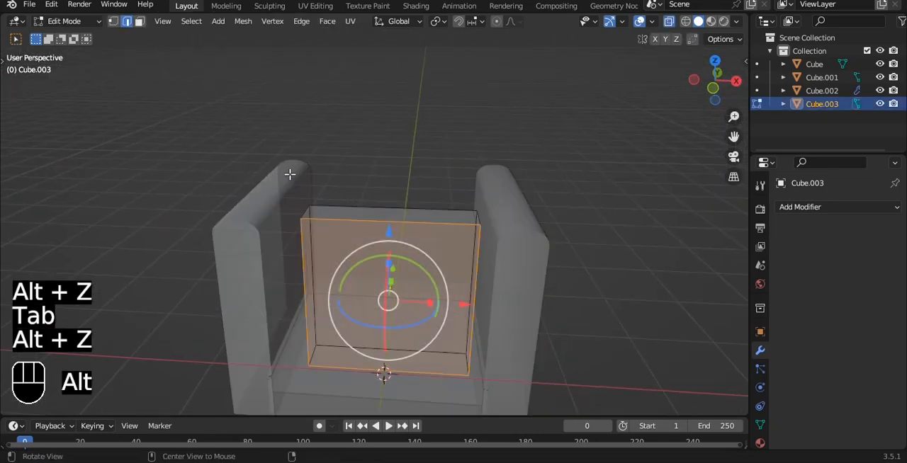
{"action": "key", "text": "KP_1"}
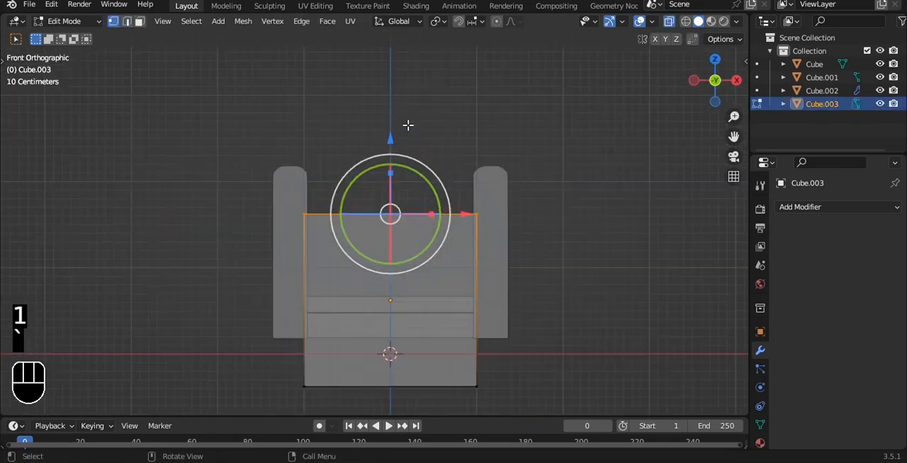
{"action": "key", "text": "g"}
{"action": "key", "text": "z"}
{"action": "left_click", "coordinate": [406, 401]}
Raise the backrest's bottom vertices about 0.93 m along Z to the level of the seat.
{"action": "left_click_drag", "start_coordinate": [258, 277], "coordinate": [499, 411]}
{"action": "middle_click_drag", "start_coordinate": [453, 306], "coordinate": [453, 271], "text": "shift"}
{"action": "key", "text": "g"}
{"action": "key", "text": "z"}
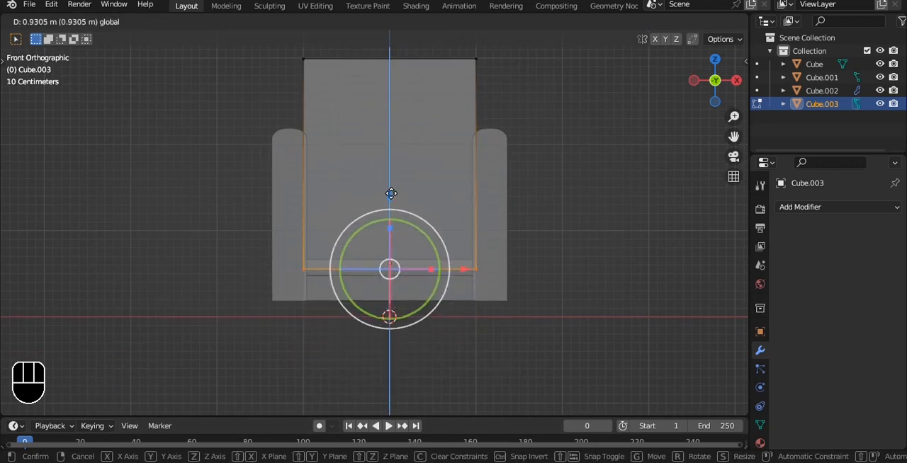
{"action": "left_click", "coordinate": [390, 192]}
Leave mesh editing and lower the backrest slightly along Z toward the seat.
{"action": "key", "text": "Tab"}
{"action": "key", "text": "alt+z"}
{"action": "middle_click_drag", "start_coordinate": [581, 184], "coordinate": [437, 157], "text": "alt"}
{"action": "left_click", "coordinate": [370, 205]}
{"action": "key", "text": "g"}
{"action": "key", "text": "z"}
{"action": "left_click", "coordinate": [363, 219]}
{"action": "middle_click_drag", "start_coordinate": [362, 220], "coordinate": [464, 133], "text": "alt"}
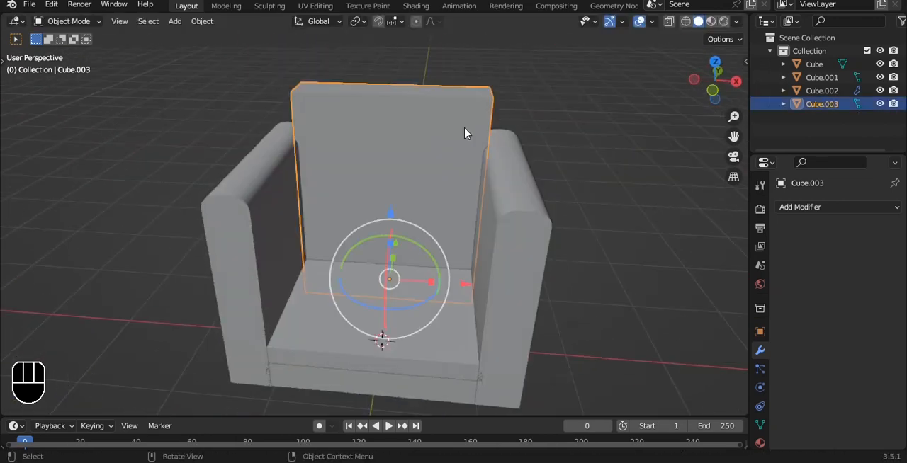
Move the backrest's top vertices up along Z to make it taller.
{"action": "key", "text": "grave"}
{"action": "left_click", "coordinate": [425, 102]}
{"action": "middle_click_drag", "start_coordinate": [420, 90], "coordinate": [409, 207], "text": "alt+shift"}
{"action": "key", "text": "Tab"}
{"action": "key", "text": "alt+z"}
{"action": "left_click_drag", "start_coordinate": [228, 134], "coordinate": [499, 234]}
{"action": "left_click_drag", "start_coordinate": [383, 122], "coordinate": [384, 94]}
Apply the backrest object's transforms.
{"action": "key", "text": "Tab"}
{"action": "key", "text": "ctrl+a"}
{"action": "left_click", "coordinate": [477, 120]}
{"action": "middle_click_drag", "start_coordinate": [478, 120], "coordinate": [477, 203]}
Bevel the two short top corner edges of the backrest into rounded corners.
{"action": "key", "text": "Tab"}
{"action": "key", "text": "2"}
{"action": "left_click", "coordinate": [471, 192]}
{"action": "left_click", "coordinate": [301, 166], "text": "shift"}
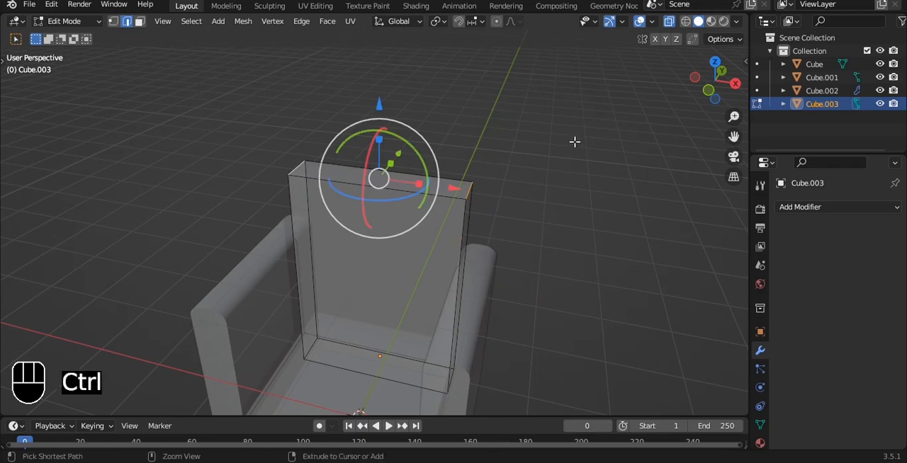
{"action": "key", "text": "ctrl+b"}
{"action": "left_click", "coordinate": [616, 158]}
Apply Shade Smooth to the backrest object.
{"action": "key", "text": "Tab"}
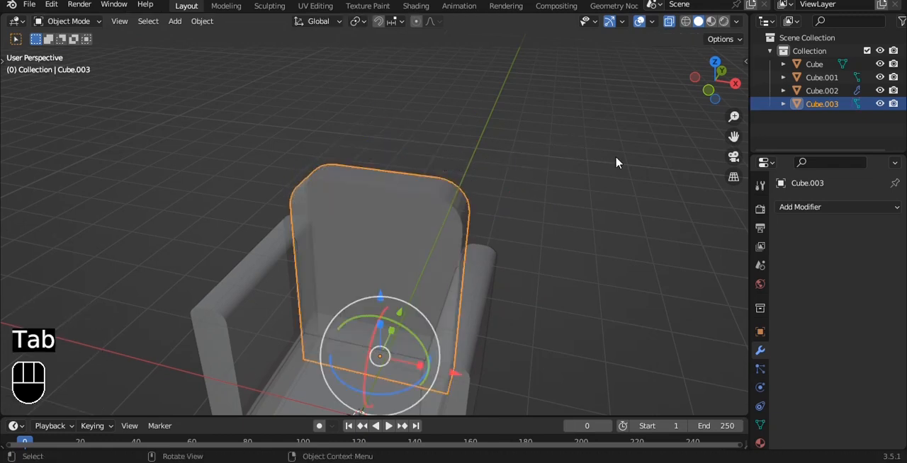
{"action": "right_click", "coordinate": [606, 162]}
{"action": "left_click", "coordinate": [591, 141]}
Select all the chair parts and raise them together along Z above the floor.
{"action": "key", "text": "grave"}
{"action": "key", "text": "alt+z"}
{"action": "left_click", "coordinate": [590, 138]}
{"action": "scroll", "coordinate": [566, 146], "scroll_direction": "down", "scroll_amount": 3}
{"action": "left_click_drag", "start_coordinate": [390, 171], "coordinate": [447, 204], "text": "alt"}
{"action": "key", "text": "grave"}
{"action": "left_click_drag", "start_coordinate": [252, 126], "coordinate": [493, 333]}
{"action": "left_click_drag", "start_coordinate": [391, 233], "coordinate": [392, 203]}
{"action": "left_click_drag", "start_coordinate": [489, 252], "coordinate": [480, 225], "text": "alt+shift"}
{"action": "left_click", "coordinate": [542, 166]}
{"action": "key", "text": "shift+a"}
Edit the seat cushion and base together, shifting their front vertices slightly along the depth direction.
{"action": "left_click_drag", "start_coordinate": [418, 230], "coordinate": [498, 205], "text": "alt"}
{"action": "scroll", "coordinate": [431, 275], "scroll_direction": "up", "scroll_amount": 4}
{"action": "left_click", "coordinate": [498, 207]}
{"action": "scroll", "coordinate": [496, 248], "scroll_direction": "up", "scroll_amount": 3}
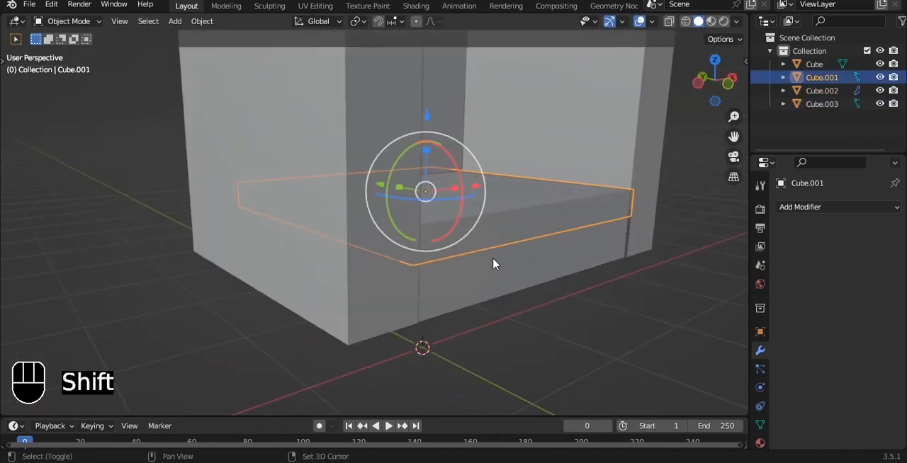
{"action": "left_click", "coordinate": [494, 263], "text": "shift"}
{"action": "key", "text": "Tab"}
{"action": "middle_click_drag", "start_coordinate": [493, 241], "coordinate": [560, 228]}
{"action": "key", "text": "1"}
{"action": "key", "text": "alt+z"}
{"action": "key", "text": "a"}
{"action": "left_click_drag", "start_coordinate": [459, 144], "coordinate": [701, 413]}
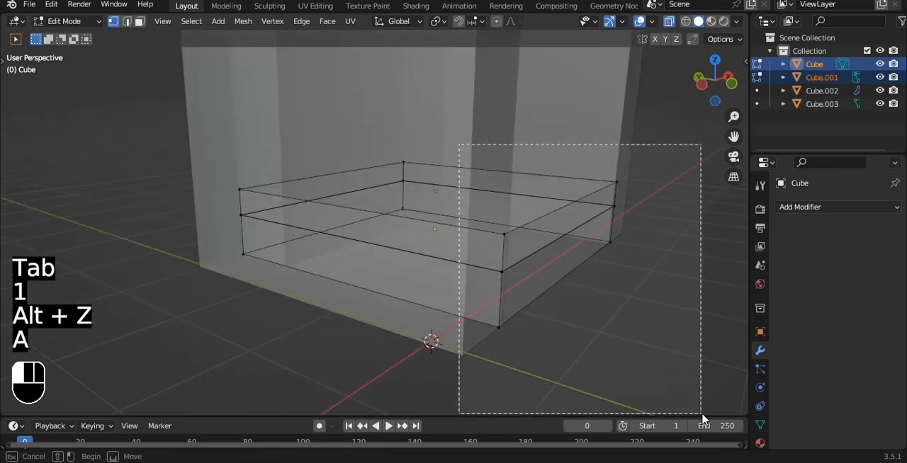
{"action": "key", "text": "alt+z"}
{"action": "scroll", "coordinate": [573, 259], "scroll_direction": "up", "scroll_amount": 2}
{"action": "left_click_drag", "start_coordinate": [619, 231], "coordinate": [617, 230]}
{"action": "key", "text": "Tab"}
{"action": "scroll", "coordinate": [633, 234], "scroll_direction": "down", "scroll_amount": 3}
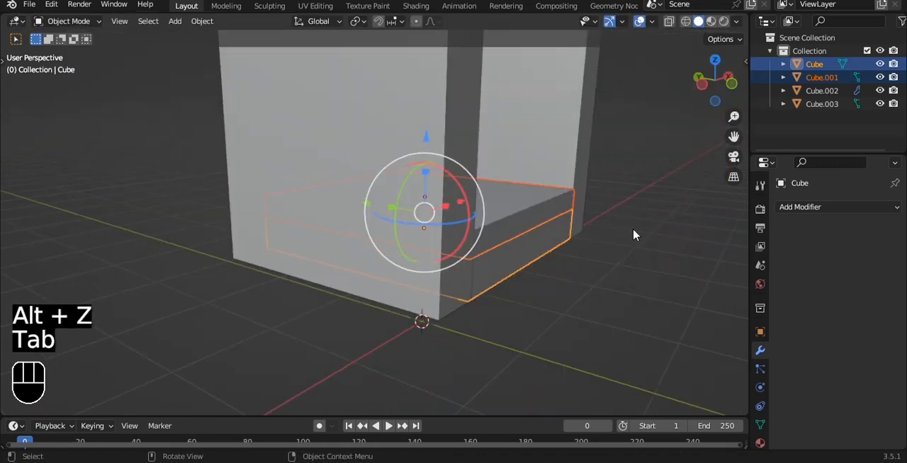
Add a cube, scale it down to leg size and place it beneath the right armrest.
{"action": "left_click", "coordinate": [634, 235]}
{"action": "middle_click_drag", "start_coordinate": [634, 235], "coordinate": [571, 176]}
{"action": "key", "text": "grave"}
{"action": "key", "text": "shift+a"}
{"action": "mouse_move", "coordinate": [568, 136]}
{"action": "left_click", "coordinate": [599, 145]}
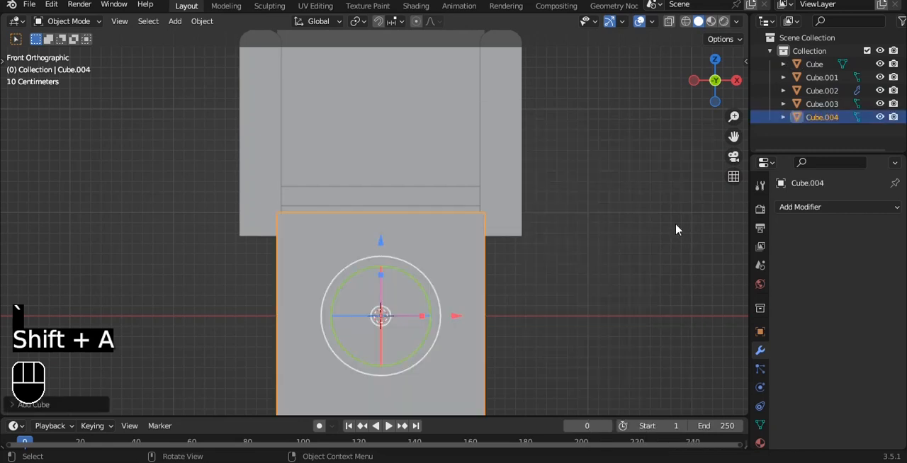
{"action": "key", "text": "s"}
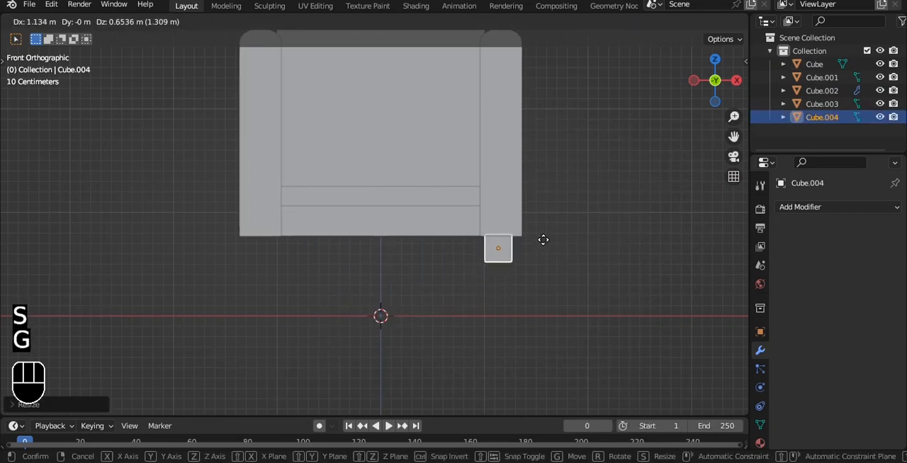
{"action": "left_click", "coordinate": [542, 231]}
Lengthen the leg downward by lowering its bottom vertices.
{"action": "key", "text": "Tab"}
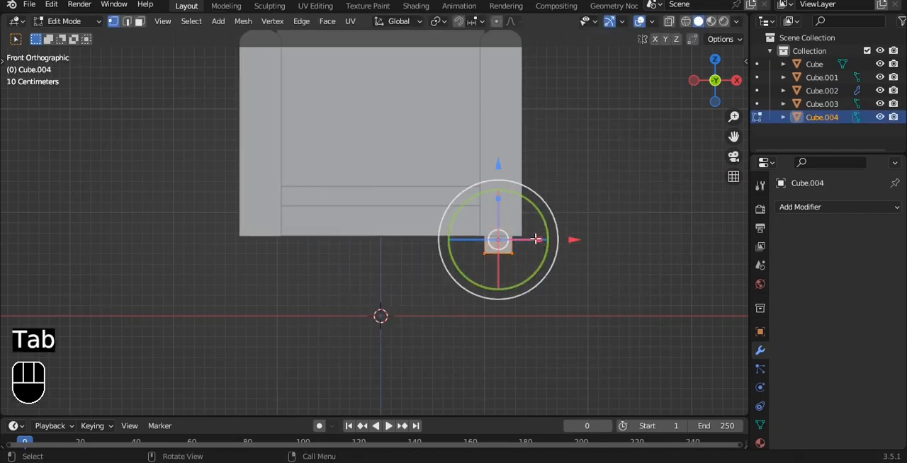
{"action": "key", "text": "alt+z"}
{"action": "scroll", "coordinate": [503, 206], "scroll_direction": "up", "scroll_amount": 3}
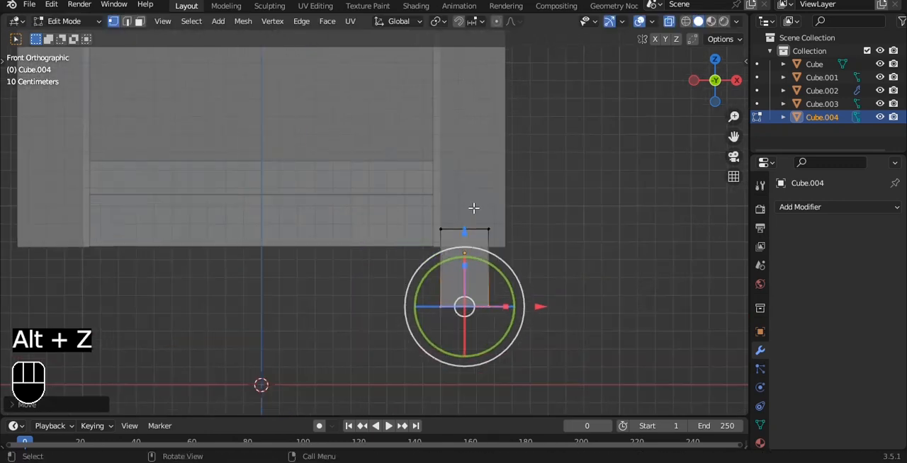
{"action": "key", "text": "a"}
{"action": "key", "text": "Tab"}
{"action": "left_click_drag", "start_coordinate": [543, 250], "coordinate": [559, 254]}
{"action": "key", "text": "alt+z"}
Try to mirror the leg across X and Y with the seat base as the mirror object.
{"action": "middle_click_drag", "start_coordinate": [743, 258], "coordinate": [560, 222], "text": "alt"}
{"action": "left_click", "coordinate": [808, 209]}
{"action": "left_click", "coordinate": [641, 360]}
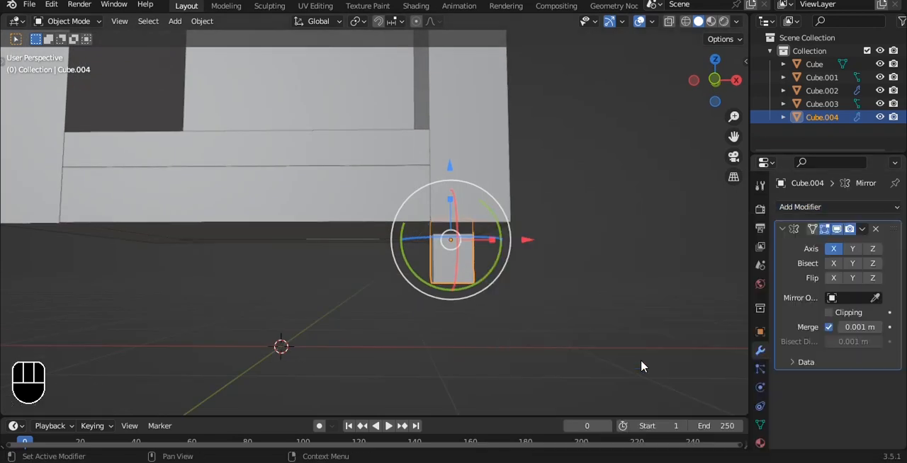
{"action": "middle_click_drag", "start_coordinate": [640, 361], "coordinate": [890, 317]}
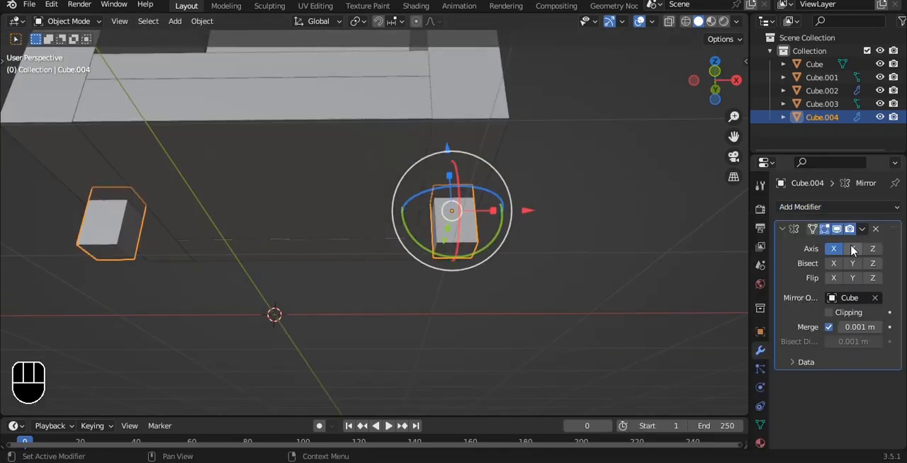
{"action": "left_click_drag", "start_coordinate": [619, 202], "coordinate": [488, 210], "text": "alt"}
{"action": "left_click_drag", "start_coordinate": [542, 180], "coordinate": [579, 189], "text": "alt"}
Apply the object transforms of the leg and the seat base.
{"action": "key", "text": "ctrl+a"}
{"action": "left_click", "coordinate": [578, 185]}
{"action": "left_click", "coordinate": [332, 216]}
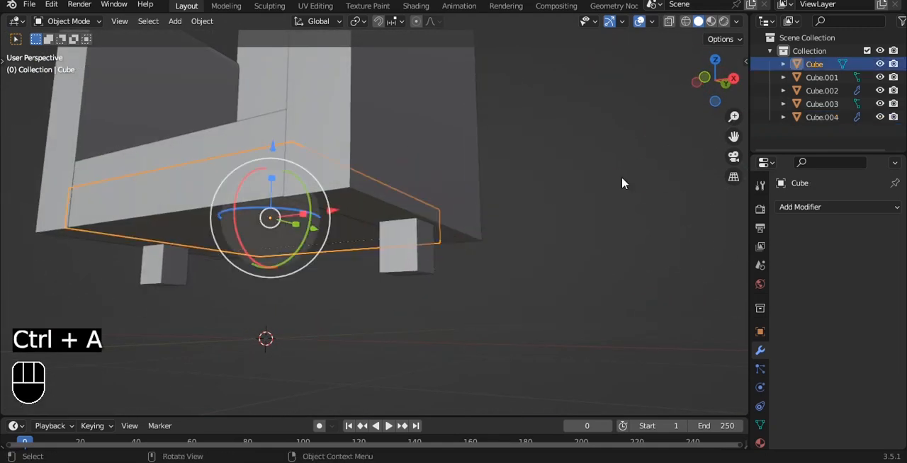
{"action": "key", "text": "ctrl+a"}
{"action": "left_click", "coordinate": [644, 172]}
Set the seat base's origin and snap the 3D cursor to the base.
{"action": "left_click_drag", "start_coordinate": [646, 177], "coordinate": [522, 173], "text": "alt"}
{"action": "left_click", "coordinate": [351, 209]}
{"action": "left_click_drag", "start_coordinate": [442, 223], "coordinate": [430, 182], "text": "alt"}
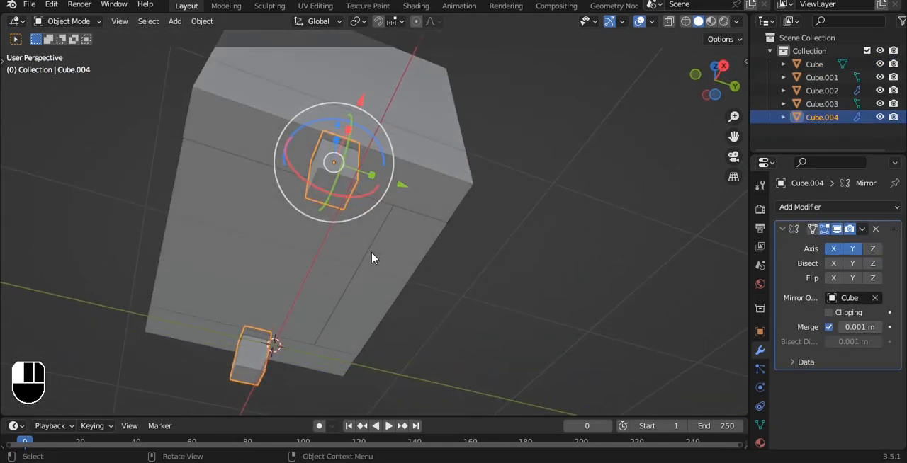
{"action": "left_click", "coordinate": [373, 257]}
{"action": "left_click_drag", "start_coordinate": [372, 256], "coordinate": [345, 204], "text": "alt"}
{"action": "left_click", "coordinate": [330, 209]}
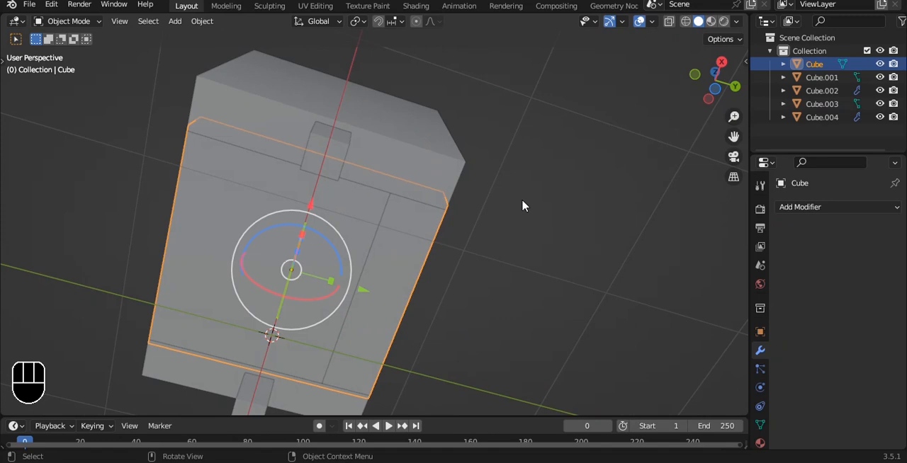
{"action": "key", "text": "q"}
{"action": "left_click", "coordinate": [520, 191]}
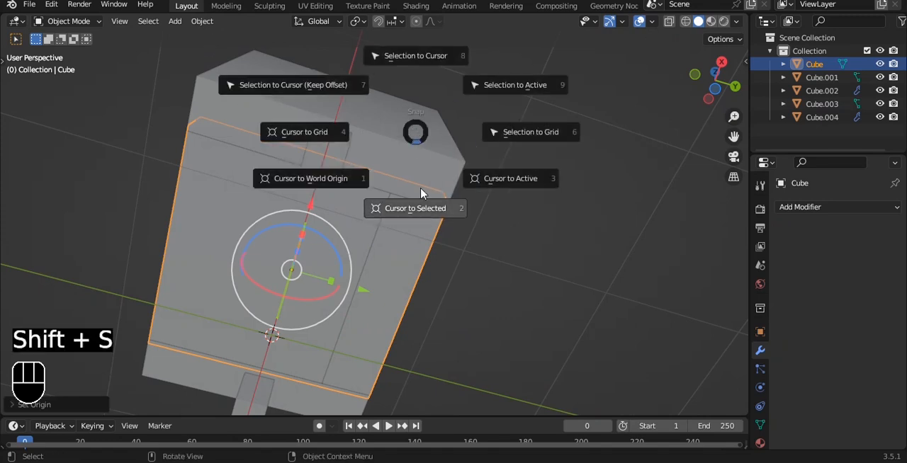
{"action": "left_click", "coordinate": [421, 193]}
Delete the leg's Mirror modifier and move the leg along Y to the front corner of the chair's underside.
{"action": "left_click_drag", "start_coordinate": [434, 194], "coordinate": [496, 196], "text": "alt"}
{"action": "left_click", "coordinate": [385, 166]}
{"action": "left_click", "coordinate": [420, 143]}
{"action": "left_click", "coordinate": [461, 205]}
{"action": "scroll", "coordinate": [461, 204], "scroll_direction": "down", "scroll_amount": 2}
{"action": "left_click", "coordinate": [459, 132]}
{"action": "left_click", "coordinate": [426, 238]}
{"action": "left_click", "coordinate": [876, 229]}
{"action": "left_click_drag", "start_coordinate": [567, 177], "coordinate": [428, 173], "text": "alt"}
{"action": "left_click_drag", "start_coordinate": [401, 238], "coordinate": [496, 213]}
Add a Mirror modifier to the leg across X and Y, with the seat base Cube as mirror object.
{"action": "left_click", "coordinate": [801, 207]}
{"action": "left_click", "coordinate": [638, 360]}
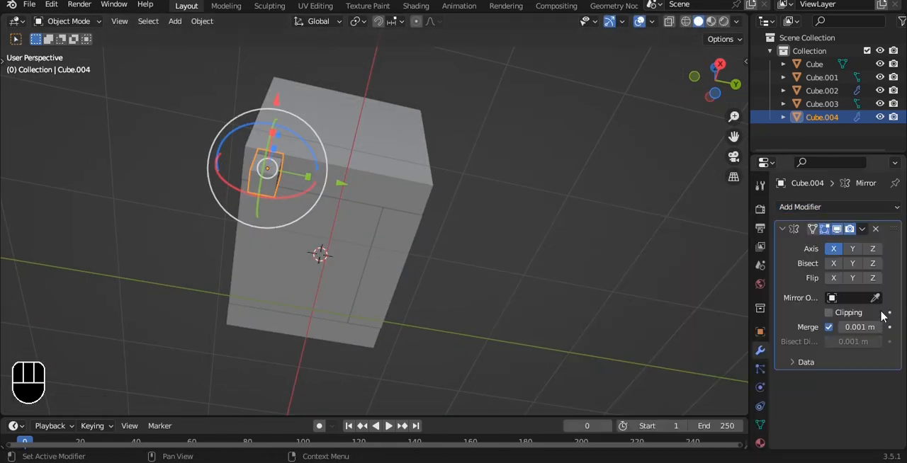
{"action": "left_click", "coordinate": [678, 244]}
{"action": "left_click_drag", "start_coordinate": [678, 245], "coordinate": [521, 228], "text": "alt"}
Flare the legs by scaling up the bottom vertices of the leg mesh.
{"action": "key", "text": "grave"}
{"action": "left_click", "coordinate": [471, 187]}
{"action": "scroll", "coordinate": [471, 206], "scroll_direction": "up", "scroll_amount": 2}
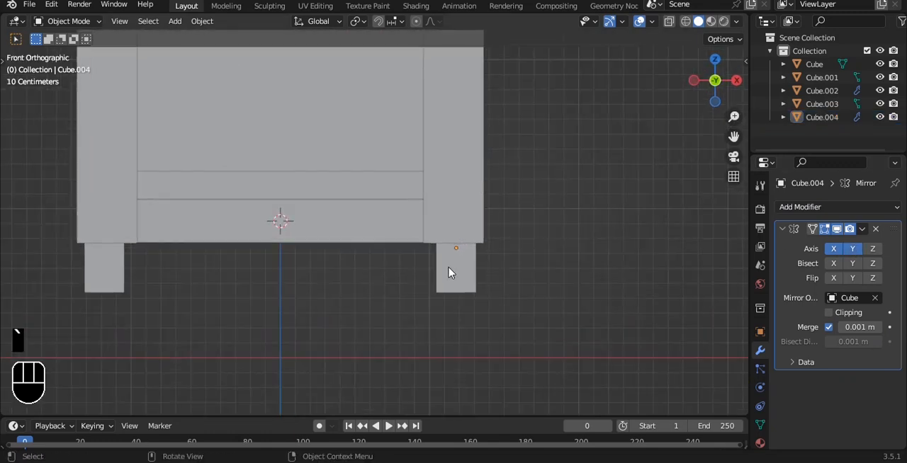
{"action": "left_click", "coordinate": [449, 267]}
{"action": "key", "text": "Tab"}
{"action": "key", "text": "alt+z"}
{"action": "left_click_drag", "start_coordinate": [396, 315], "coordinate": [528, 286]}
{"action": "left_click_drag", "start_coordinate": [458, 210], "coordinate": [523, 203]}
{"action": "key", "text": "s"}
{"action": "left_click", "coordinate": [517, 200]}
{"action": "key", "text": "Tab"}
{"action": "key", "text": "alt+z"}
{"action": "left_click", "coordinate": [534, 194]}
Examine the chair's flared legs and armrests from several angles.
{"action": "scroll", "coordinate": [508, 182], "scroll_direction": "down", "scroll_amount": 3}
{"action": "key", "text": "grave"}
{"action": "left_click", "coordinate": [490, 174]}
{"action": "left_click_drag", "start_coordinate": [490, 175], "coordinate": [389, 195], "text": "alt"}
{"action": "left_click", "coordinate": [396, 194]}
{"action": "left_click_drag", "start_coordinate": [447, 183], "coordinate": [468, 167], "text": "alt"}
{"action": "scroll", "coordinate": [468, 166], "scroll_direction": "up", "scroll_amount": 2}
{"action": "key", "text": "grave"}
{"action": "left_click", "coordinate": [435, 140]}
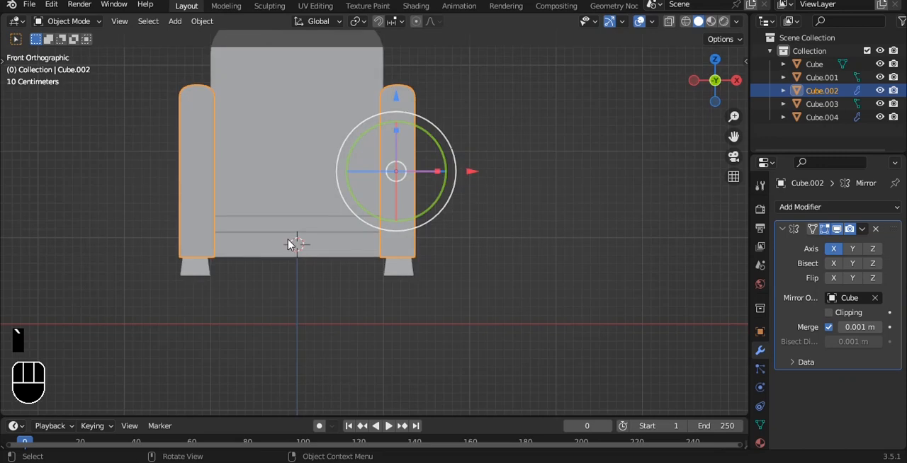
Select the seat cushion and raise it along Z clear of the seat base.
{"action": "scroll", "coordinate": [294, 239], "scroll_direction": "up", "scroll_amount": 2}
{"action": "left_click", "coordinate": [297, 224]}
{"action": "left_click_drag", "start_coordinate": [357, 222], "coordinate": [420, 253], "text": "alt+shift"}
{"action": "left_click_drag", "start_coordinate": [396, 245], "coordinate": [458, 286], "text": "alt+shift"}
{"action": "left_click", "coordinate": [388, 319]}
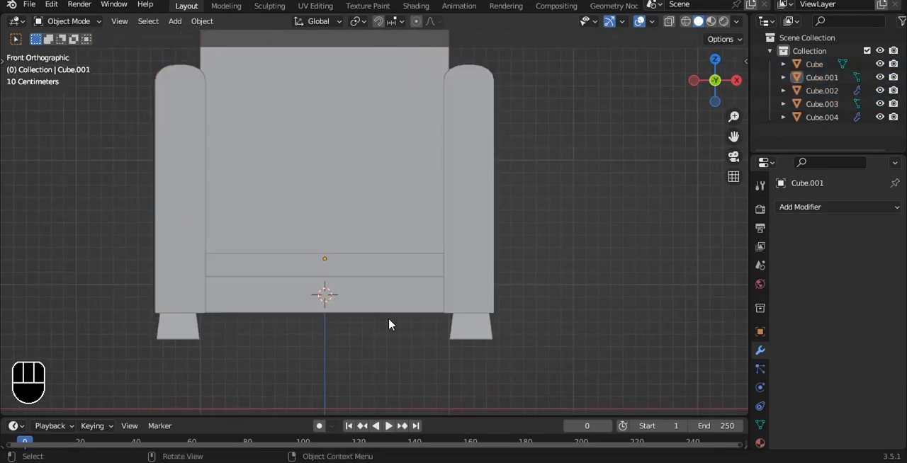
{"action": "left_click", "coordinate": [369, 298]}
{"action": "left_click", "coordinate": [373, 270]}
{"action": "left_click_drag", "start_coordinate": [330, 192], "coordinate": [330, 99]}
Thicken the seat cushion by lowering its bottom vertices along Z.
{"action": "key", "text": "Tab"}
{"action": "key", "text": "alt+z"}
{"action": "scroll", "coordinate": [98, 126], "scroll_direction": "up", "scroll_amount": 3}
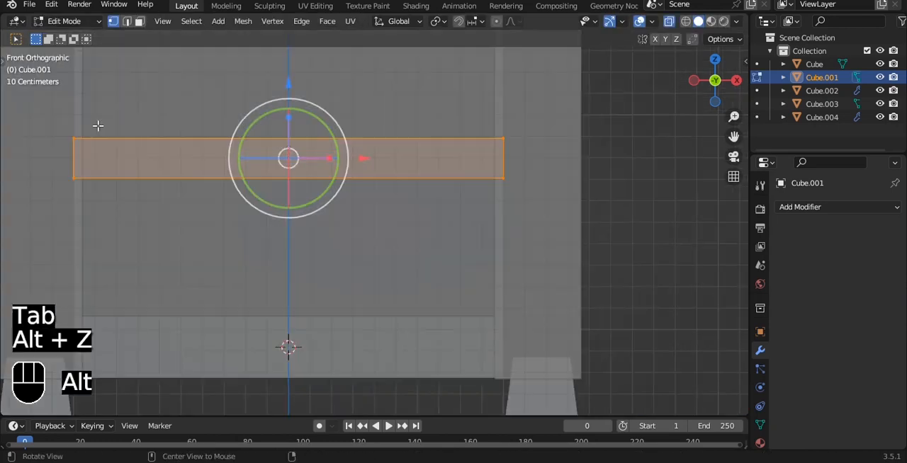
{"action": "left_click_drag", "start_coordinate": [250, 199], "coordinate": [537, 213]}
{"action": "left_click_drag", "start_coordinate": [288, 104], "coordinate": [288, 136]}
{"action": "left_click_drag", "start_coordinate": [306, 313], "coordinate": [347, 253], "text": "alt+shift"}
{"action": "key", "text": "Tab"}
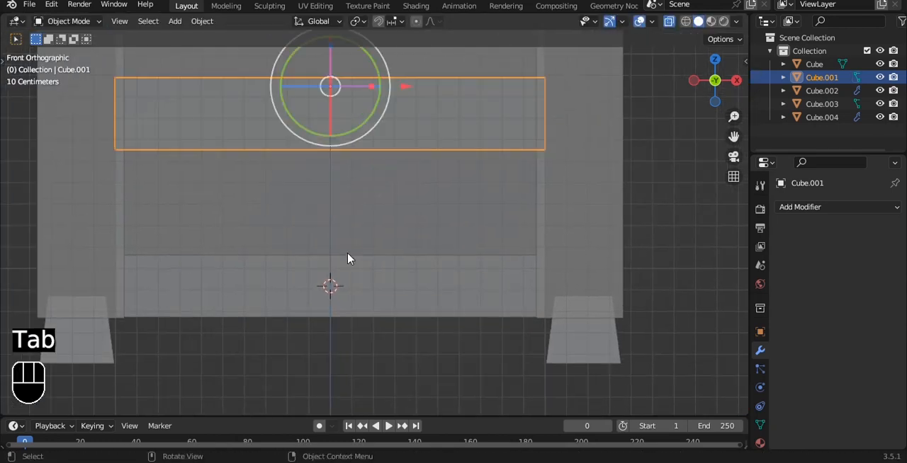
Raise the top vertices of the seat base up to the underside of the cushion.
{"action": "left_click", "coordinate": [345, 272]}
{"action": "key", "text": "Tab"}
{"action": "left_click_drag", "start_coordinate": [58, 206], "coordinate": [603, 285]}
{"action": "left_click_drag", "start_coordinate": [333, 177], "coordinate": [350, 68]}
{"action": "key", "text": "Tab"}
Adjust the seat cushion's position along the Y axis, deselect everything and save the file.
{"action": "key", "text": "alt+z"}
{"action": "scroll", "coordinate": [564, 154], "scroll_direction": "down", "scroll_amount": 3}
{"action": "left_click_drag", "start_coordinate": [564, 153], "coordinate": [500, 272], "text": "alt"}
{"action": "left_click_drag", "start_coordinate": [509, 195], "coordinate": [552, 203], "text": "alt"}
{"action": "scroll", "coordinate": [557, 148], "scroll_direction": "up", "scroll_amount": 5}
{"action": "left_click", "coordinate": [582, 214]}
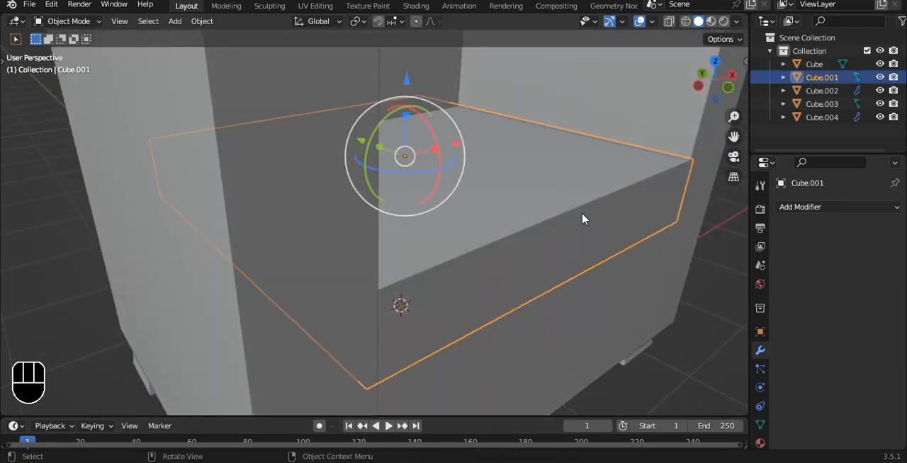
{"action": "key", "text": "g"}
{"action": "key", "text": "y"}
{"action": "key", "text": "Left"}
{"action": "key", "text": "Return"}
{"action": "key", "text": "Tab"}
{"action": "key", "text": "Tab"}
{"action": "key", "text": "alt+a"}
{"action": "scroll", "coordinate": [672, 250], "scroll_direction": "down", "scroll_amount": 7}
{"action": "left_click_drag", "start_coordinate": [672, 249], "coordinate": [507, 193], "text": "alt"}
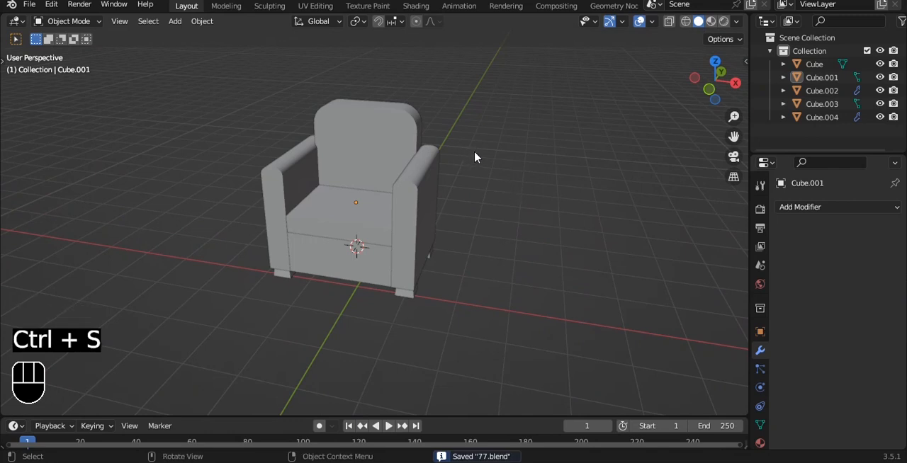
Add a new cube and move it out of the armchair along X.
{"action": "left_click_drag", "start_coordinate": [474, 157], "coordinate": [490, 85], "text": "alt"}
{"action": "key", "text": "shift+a"}
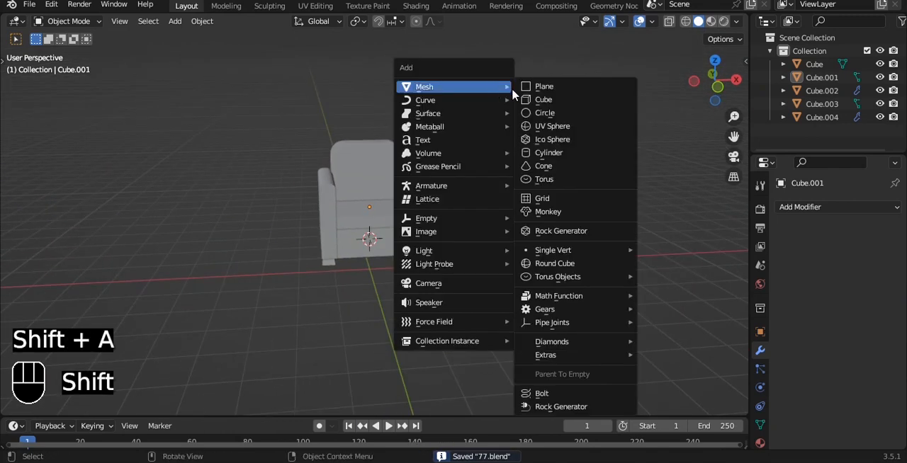
{"action": "left_click", "coordinate": [536, 102]}
{"action": "left_click_drag", "start_coordinate": [509, 146], "coordinate": [427, 168], "text": "alt+shift"}
{"action": "left_click_drag", "start_coordinate": [362, 257], "coordinate": [496, 253]}
Shift the new cube back along Y and across to the negative X side of the armchair.
{"action": "key", "text": "grave"}
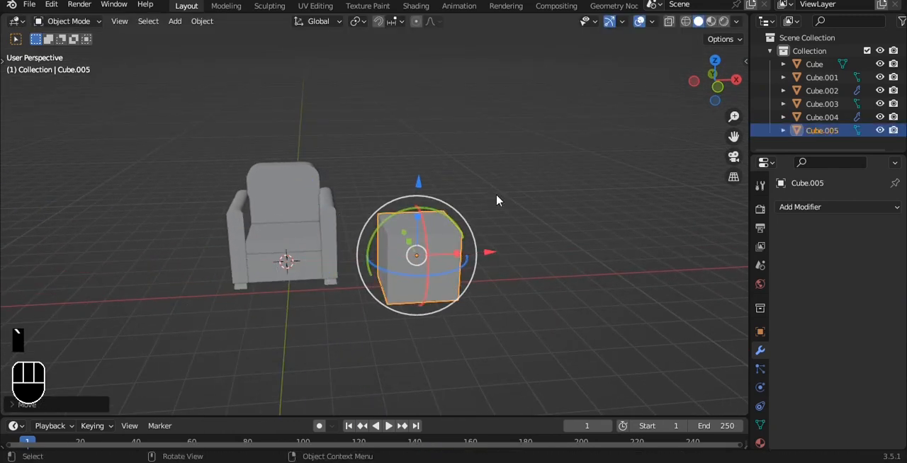
{"action": "left_click", "coordinate": [496, 255]}
{"action": "key", "text": "grave"}
{"action": "left_click", "coordinate": [420, 160]}
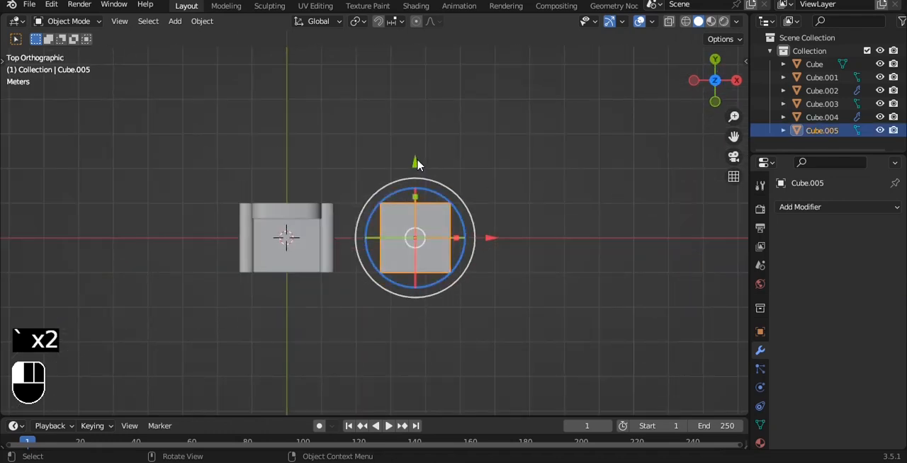
{"action": "left_click_drag", "start_coordinate": [417, 163], "coordinate": [418, 130]}
{"action": "left_click_drag", "start_coordinate": [484, 203], "coordinate": [251, 195]}
{"action": "left_click_drag", "start_coordinate": [304, 184], "coordinate": [477, 175], "text": "alt+shift"}
Widen the new cube by scaling it along the X axis.
{"action": "scroll", "coordinate": [475, 174], "scroll_direction": "up", "scroll_amount": 2}
{"action": "key", "text": "s"}
{"action": "key", "text": "x"}
{"action": "left_click", "coordinate": [531, 172]}
{"action": "left_click_drag", "start_coordinate": [389, 166], "coordinate": [384, 159]}
{"action": "left_click_drag", "start_coordinate": [506, 202], "coordinate": [505, 98], "text": "alt"}
{"action": "left_click_drag", "start_coordinate": [460, 163], "coordinate": [479, 136], "text": "alt+shift"}
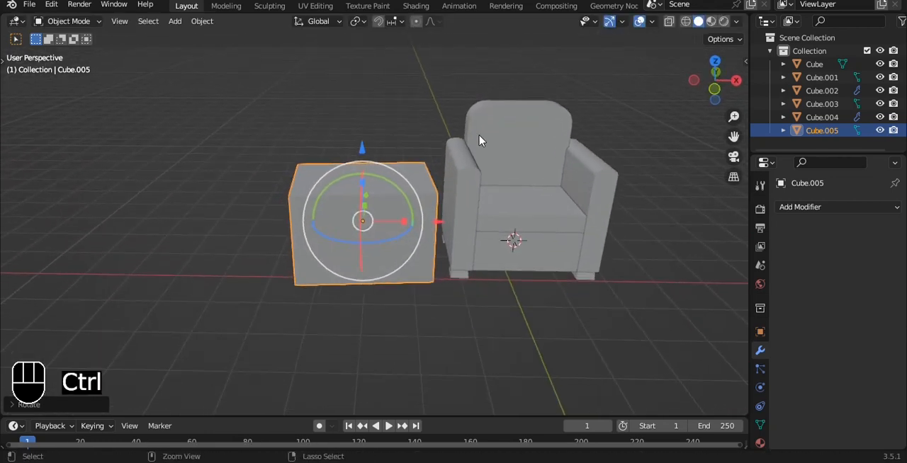
{"action": "key", "text": "ctrl+z"}
Raise the cube's top vertices to stretch it into a block taller than the armchair.
{"action": "key", "text": "grave"}
{"action": "left_click", "coordinate": [388, 87]}
{"action": "key", "text": "Tab"}
{"action": "key", "text": "alt+z"}
{"action": "left_click_drag", "start_coordinate": [300, 152], "coordinate": [354, 33], "text": "alt+shift"}
Raise the whole block mesh until its underside is level with the chair's feet, and apply the object's transform.
{"action": "key", "text": "a"}
{"action": "key", "text": "a"}
{"action": "key", "text": "a"}
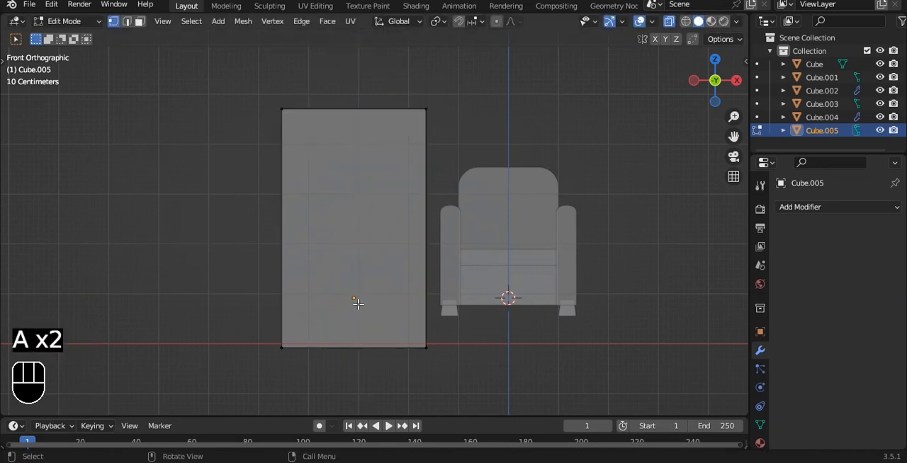
{"action": "left_click_drag", "start_coordinate": [360, 194], "coordinate": [353, 121]}
{"action": "key", "text": "alt+z"}
{"action": "key", "text": "Tab"}
{"action": "key", "text": "ctrl+a"}
{"action": "left_click", "coordinate": [370, 147]}
Inset the front face of the tall block by about 0.12 m.
{"action": "middle_click_drag", "start_coordinate": [370, 148], "coordinate": [343, 160]}
{"action": "key", "text": "Tab"}
{"action": "key", "text": "2"}
{"action": "key", "text": "3"}
{"action": "left_click", "coordinate": [343, 160]}
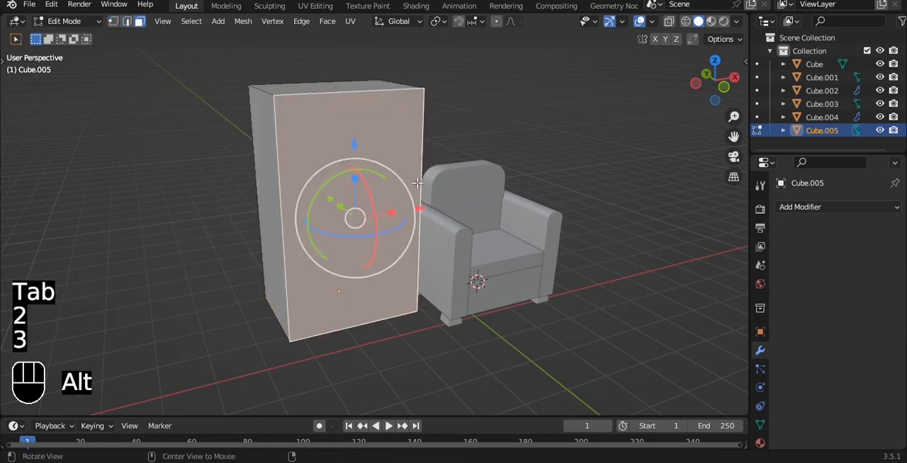
{"action": "scroll", "coordinate": [515, 151], "scroll_direction": "up", "scroll_amount": 1}
{"action": "key", "text": "i"}
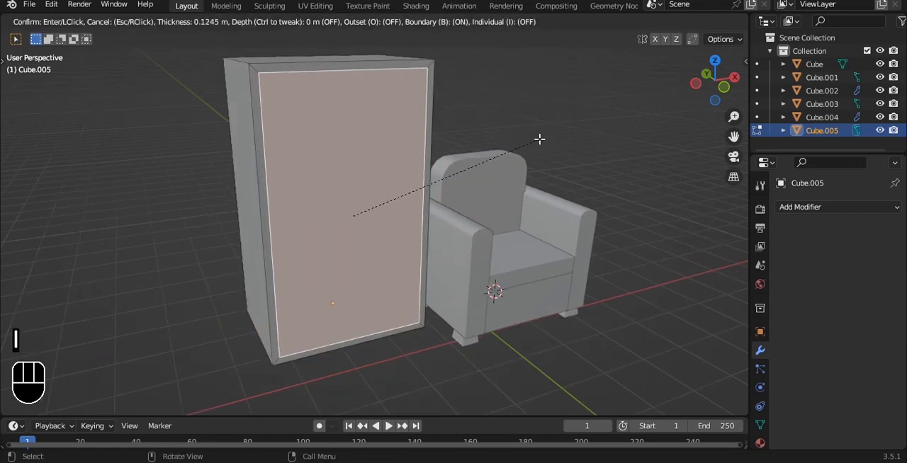
{"action": "left_click", "coordinate": [540, 139]}
Extrude the inset front face inward toward the back to hollow out the cabinet.
{"action": "key", "text": "grave"}
{"action": "left_click", "coordinate": [456, 129]}
{"action": "key", "text": "alt+z"}
{"action": "key", "text": "e"}
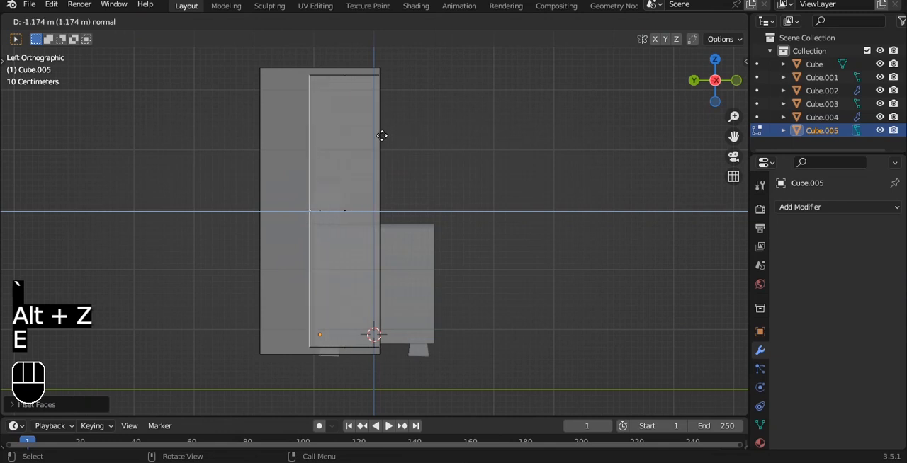
{"action": "left_click", "coordinate": [350, 130]}
{"action": "key", "text": "Tab"}
{"action": "key", "text": "alt+z"}
{"action": "middle_click_drag", "start_coordinate": [510, 129], "coordinate": [381, 146]}
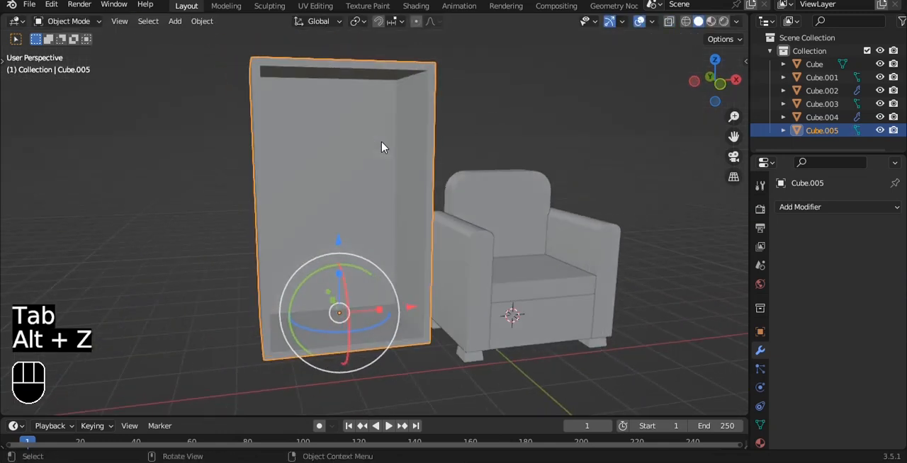
Enable the wireframe overlay for the viewport and open the cabinet mesh for editing in front view.
{"action": "key", "text": "grave"}
{"action": "left_click", "coordinate": [352, 105]}
{"action": "scroll", "coordinate": [376, 123], "scroll_direction": "up", "scroll_amount": 2}
{"action": "scroll", "coordinate": [382, 130], "scroll_direction": "down", "scroll_amount": 2}
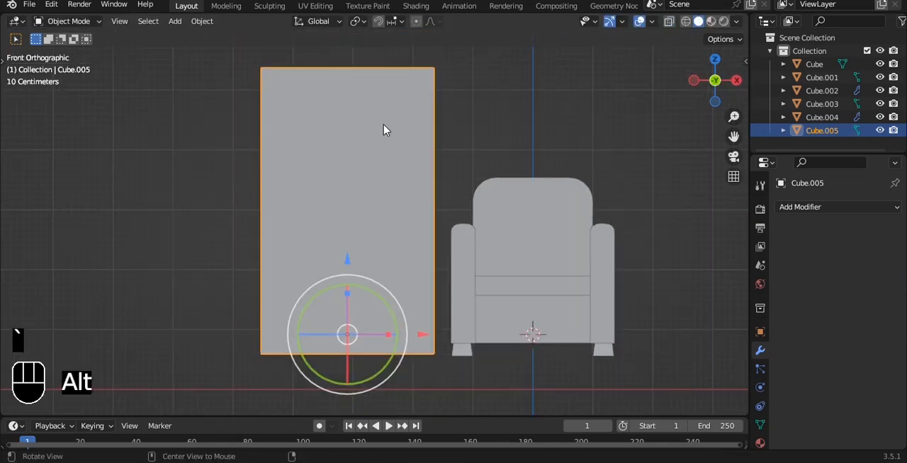
{"action": "left_click", "coordinate": [651, 22]}
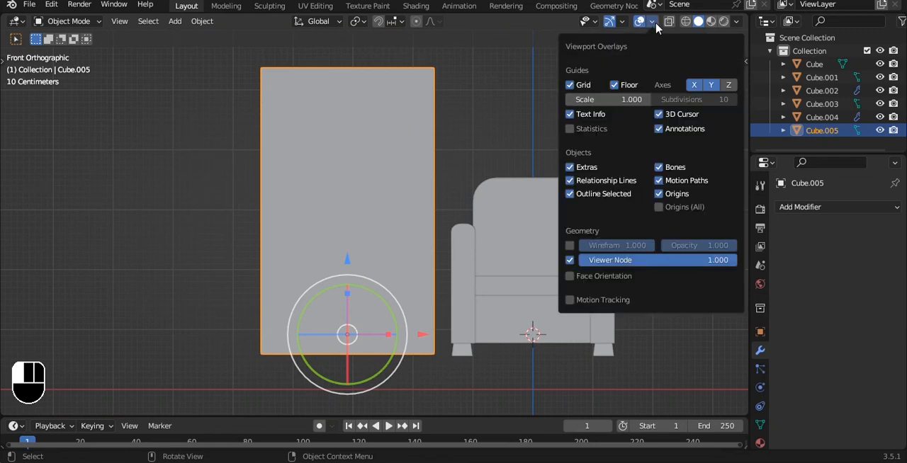
{"action": "left_click", "coordinate": [569, 246]}
{"action": "key", "text": "Tab"}
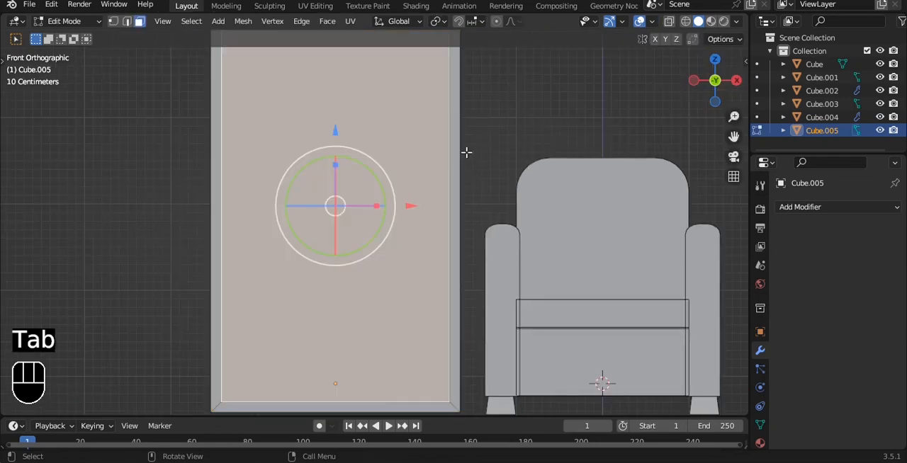
Add a cube to the cabinet mesh and move it to mid-height inside the cabinet opening.
{"action": "key", "text": "a"}
{"action": "scroll", "coordinate": [465, 152], "scroll_direction": "down", "scroll_amount": 1}
{"action": "key", "text": "shift+a"}
{"action": "left_click", "coordinate": [429, 125]}
{"action": "scroll", "coordinate": [448, 149], "scroll_direction": "down", "scroll_amount": 1}
{"action": "scroll", "coordinate": [449, 148], "scroll_direction": "down", "scroll_amount": 2}
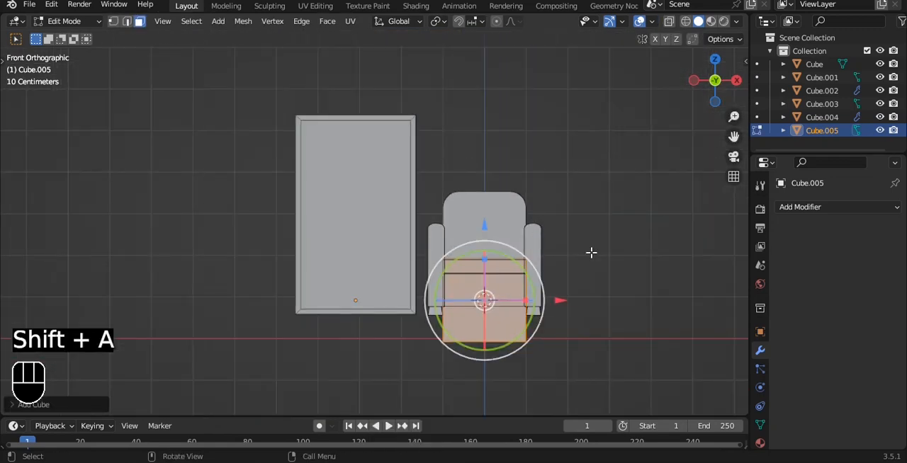
{"action": "key", "text": "g"}
Scale the new cube into a thin shelf, flattening it along Z and widening it along X to span the cabinet.
{"action": "key", "text": "s"}
{"action": "key", "text": "z"}
{"action": "scroll", "coordinate": [487, 183], "scroll_direction": "up", "scroll_amount": 1}
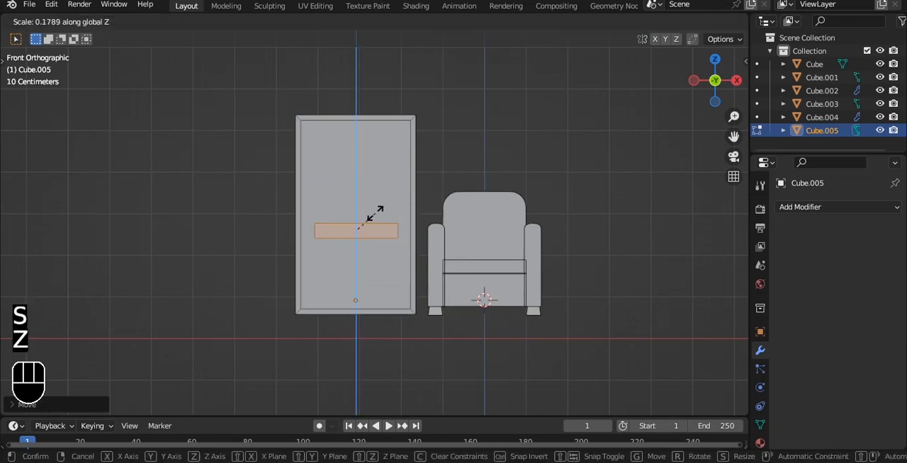
{"action": "left_click", "coordinate": [366, 217]}
{"action": "scroll", "coordinate": [363, 209], "scroll_direction": "up", "scroll_amount": 3}
{"action": "mouse_move", "coordinate": [341, 163]}
{"action": "left_mouse_down"}
{"action": "mouse_move", "coordinate": [340, 186]}
{"action": "mouse_move", "coordinate": [341, 157]}
{"action": "left_mouse_up"}
{"action": "key", "text": "s"}
{"action": "key", "text": "x"}
{"action": "left_click", "coordinate": [399, 179]}
{"action": "key", "text": "s"}
{"action": "key", "text": "z"}
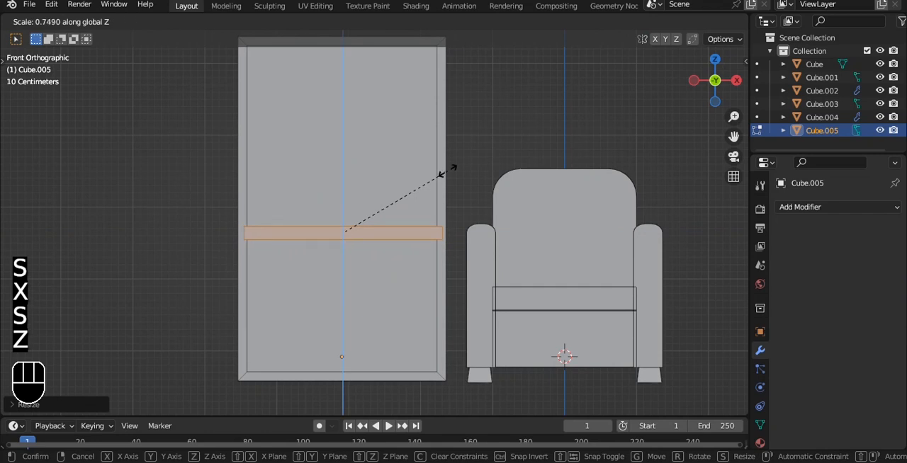
{"action": "left_click", "coordinate": [431, 173]}
Align the shelf's two side ends with the cabinet's inner walls, working in X-ray view.
{"action": "middle_click_drag", "start_coordinate": [431, 173], "coordinate": [298, 232]}
{"action": "key", "text": "alt+z"}
{"action": "left_click_drag", "start_coordinate": [291, 232], "coordinate": [232, 229]}
{"action": "scroll", "coordinate": [317, 193], "scroll_direction": "up", "scroll_amount": 3}
{"action": "left_click_drag", "start_coordinate": [341, 243], "coordinate": [298, 232]}
{"action": "middle_click_drag", "start_coordinate": [311, 191], "coordinate": [350, 188], "text": "shift"}
{"action": "key", "text": "Tab"}
{"action": "key", "text": "alt+z"}
{"action": "middle_click_drag", "start_coordinate": [470, 135], "coordinate": [407, 155]}
{"action": "scroll", "coordinate": [400, 170], "scroll_direction": "down", "scroll_amount": 4}
{"action": "middle_click_drag", "start_coordinate": [396, 184], "coordinate": [363, 163]}
Try to duplicate the shelf about 1.53 m upward along Z.
{"action": "key", "text": "grave"}
{"action": "left_click", "coordinate": [377, 143]}
{"action": "key", "text": "Tab"}
{"action": "key", "text": "shift+d"}
{"action": "key", "text": "z"}
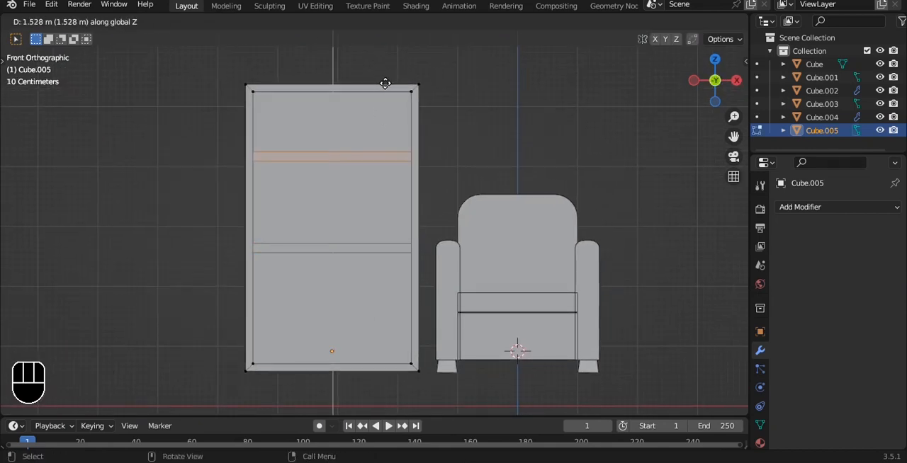
{"action": "left_click", "coordinate": [384, 82]}
{"action": "key", "text": "Tab"}
{"action": "left_click_drag", "start_coordinate": [470, 138], "coordinate": [470, 196], "text": "alt"}
{"action": "key", "text": "ctrl+z"}
{"action": "key", "text": "ctrl+z"}
{"action": "key", "text": "ctrl+z"}
Select only the shelf's linked faces and duplicate it upward along Z as a second shelf in the cabinet's upper part.
{"action": "key", "text": "a"}
{"action": "key", "text": "a"}
{"action": "key", "text": "a"}
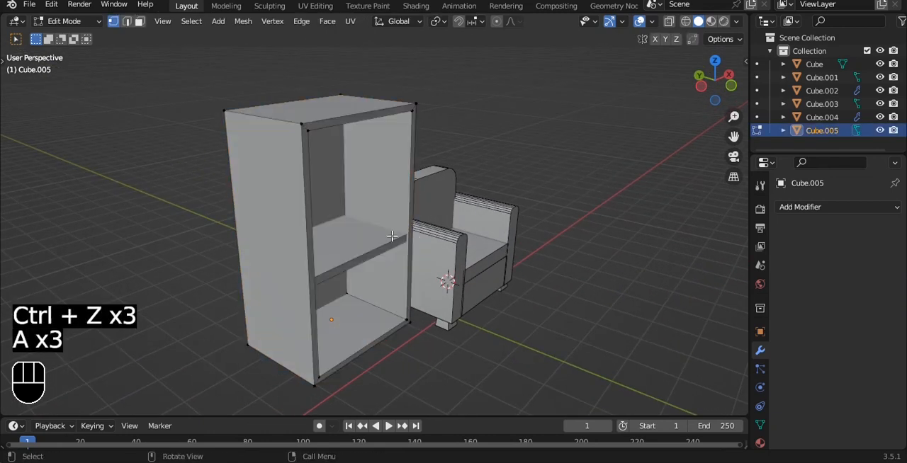
{"action": "key", "text": "l"}
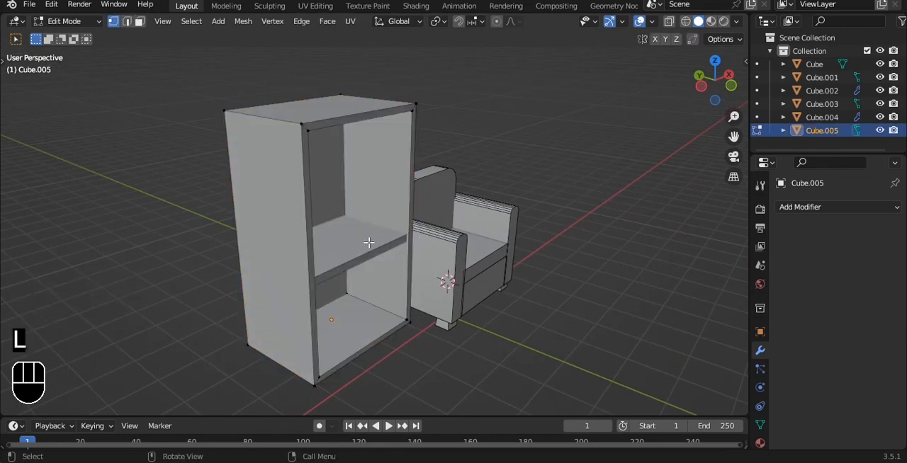
{"action": "key", "text": "l"}
{"action": "key", "text": "Tab"}
{"action": "key", "text": "Tab"}
{"action": "key", "text": "a"}
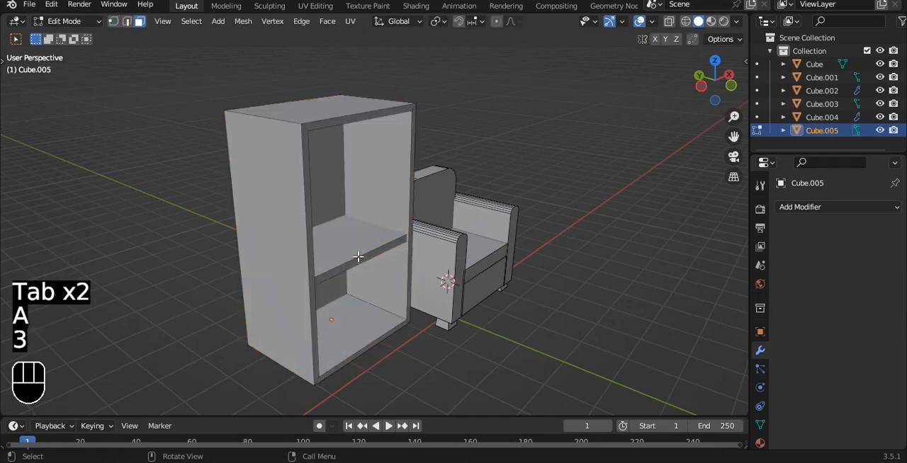
{"action": "key", "text": "l"}
{"action": "key", "text": "grave"}
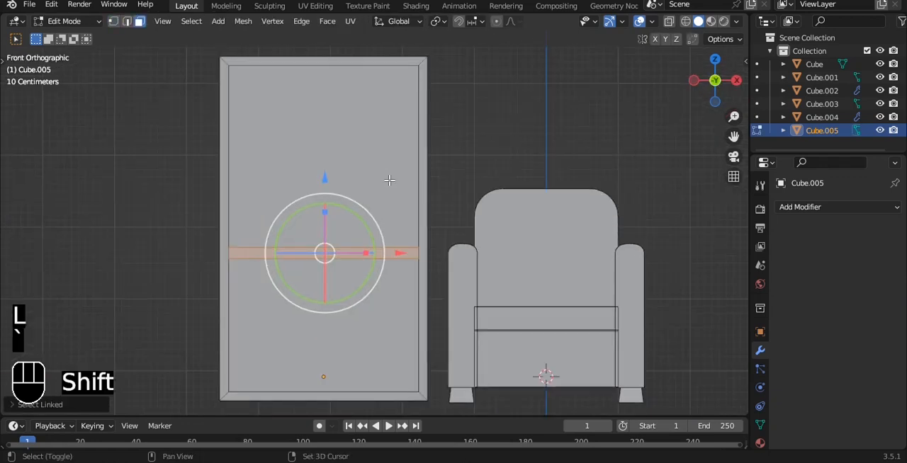
{"action": "key", "text": "shift+d"}
{"action": "key", "text": "z"}
{"action": "left_click", "coordinate": [390, 83]}
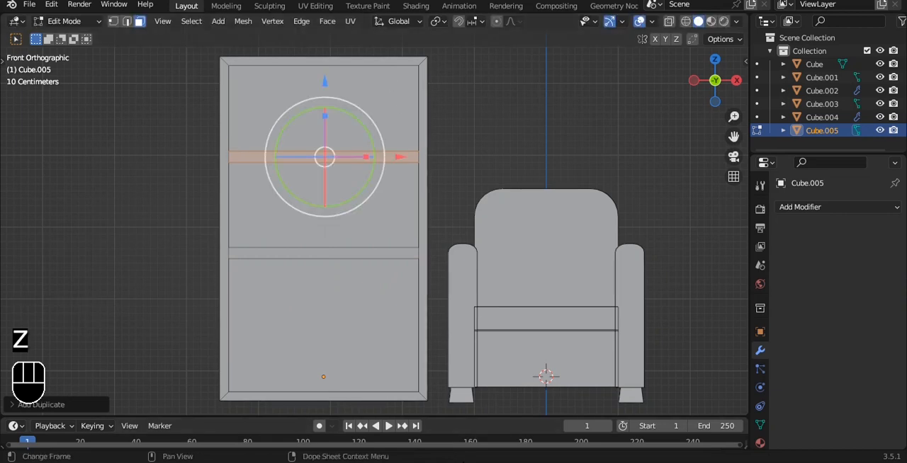
{"action": "left_click_drag", "start_coordinate": [323, 93], "coordinate": [323, 71]}
{"action": "key", "text": "Tab"}
Bevel the two side edges of the cabinet's top into rounded corners.
{"action": "middle_click_drag", "start_coordinate": [484, 91], "coordinate": [401, 114]}
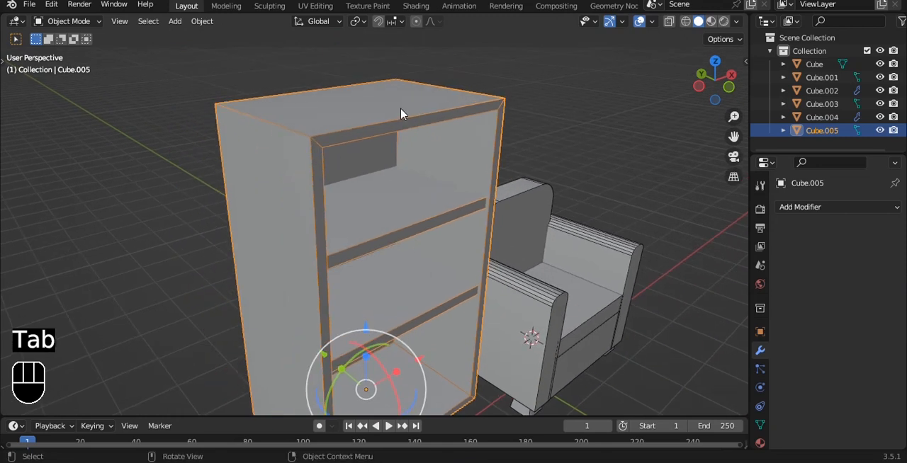
{"action": "key", "text": "Tab"}
{"action": "key", "text": "2"}
{"action": "left_click", "coordinate": [297, 131]}
{"action": "left_click", "coordinate": [500, 93], "text": "shift"}
{"action": "key", "text": "ctrl+b"}
{"action": "left_click", "coordinate": [585, 87]}
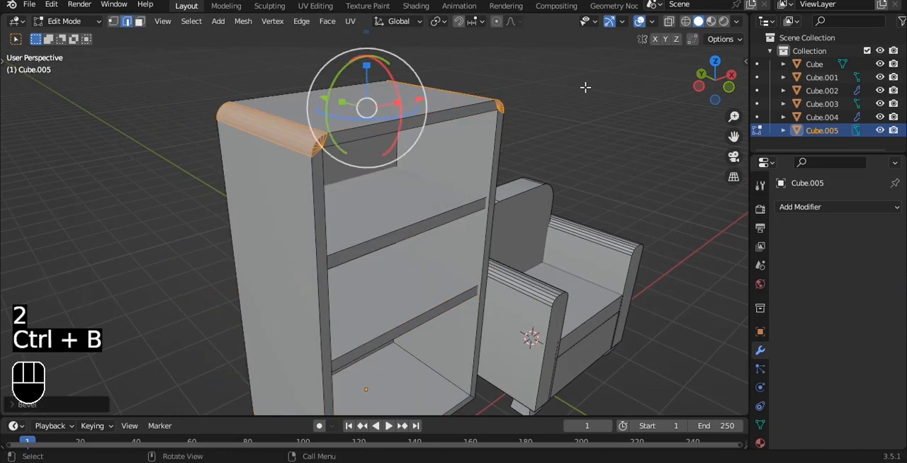
Try a level 3 subdivision surface on the cabinet.
{"action": "key", "text": "Tab"}
{"action": "key", "text": "ctrl+3"}
{"action": "key", "text": "ctrl+z"}
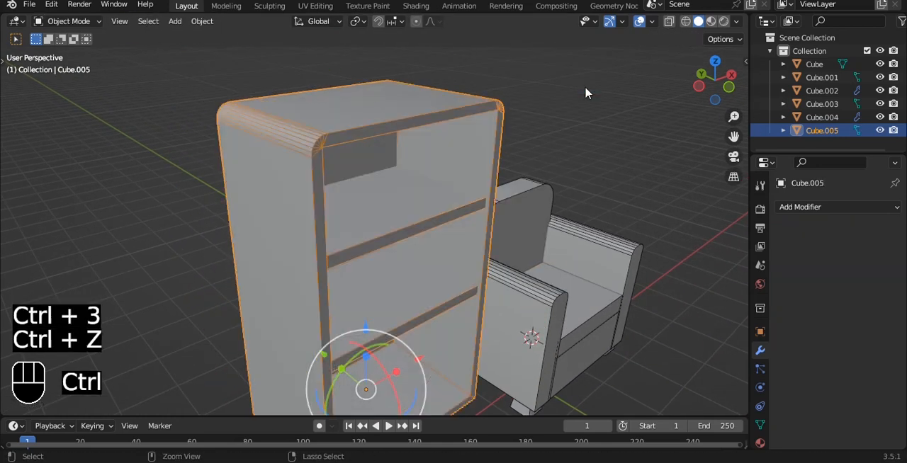
{"action": "left_click", "coordinate": [585, 93]}
{"action": "left_click_drag", "start_coordinate": [585, 93], "coordinate": [498, 104], "text": "alt"}
{"action": "key", "text": "grave"}
{"action": "left_click_drag", "start_coordinate": [464, 182], "coordinate": [439, 152], "text": "alt+shift"}
{"action": "scroll", "coordinate": [401, 194], "scroll_direction": "up", "scroll_amount": 2}
{"action": "key", "text": "Tab"}
{"action": "key", "text": "3"}
{"action": "left_click", "coordinate": [380, 175]}
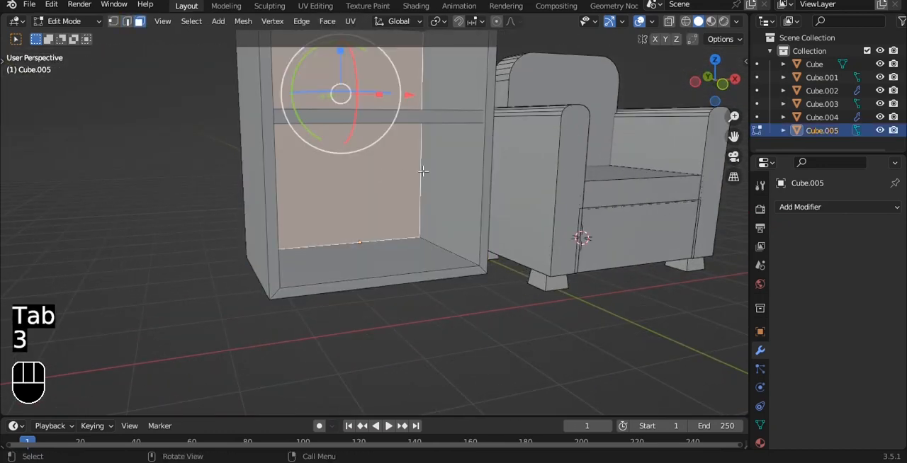
{"action": "key", "text": "grave"}
{"action": "left_click", "coordinate": [349, 124]}
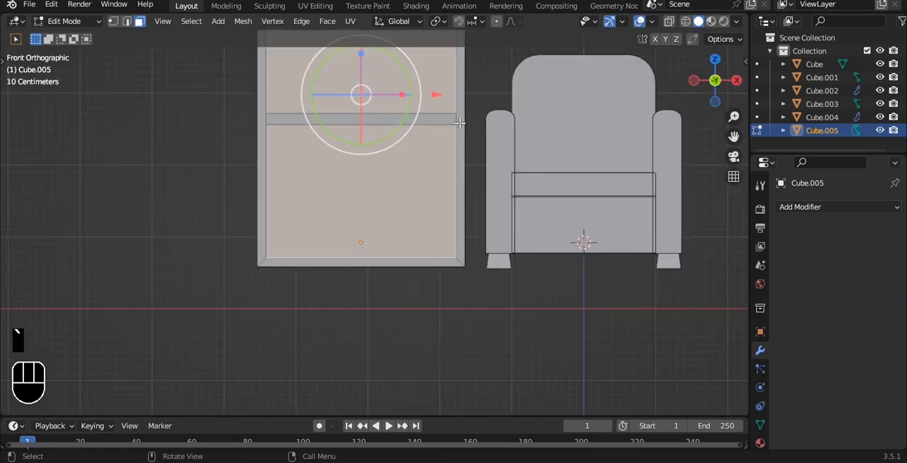
{"action": "key", "text": "Tab"}
{"action": "middle_click_drag", "start_coordinate": [461, 127], "coordinate": [480, 112], "text": "shift"}
{"action": "key", "text": "shift+a"}
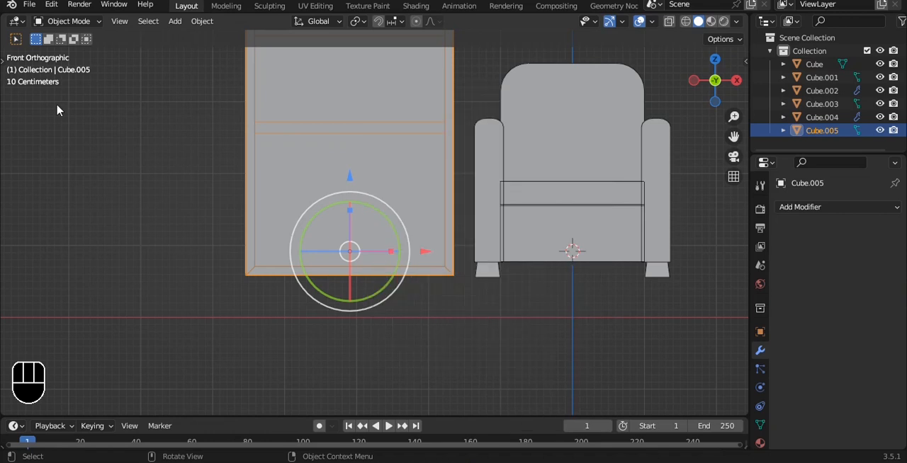
{"action": "left_click_drag", "start_coordinate": [265, 152], "coordinate": [370, 206], "text": "alt"}
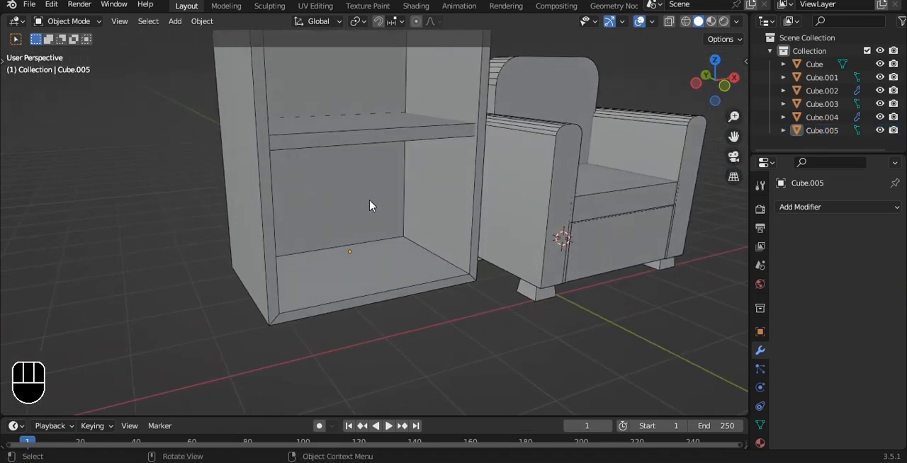
Cut a horizontal edge loop around the cabinet interior just below the lower shelf, in front view.
{"action": "key", "text": "grave"}
{"action": "left_click", "coordinate": [352, 178]}
{"action": "key", "text": "Tab"}
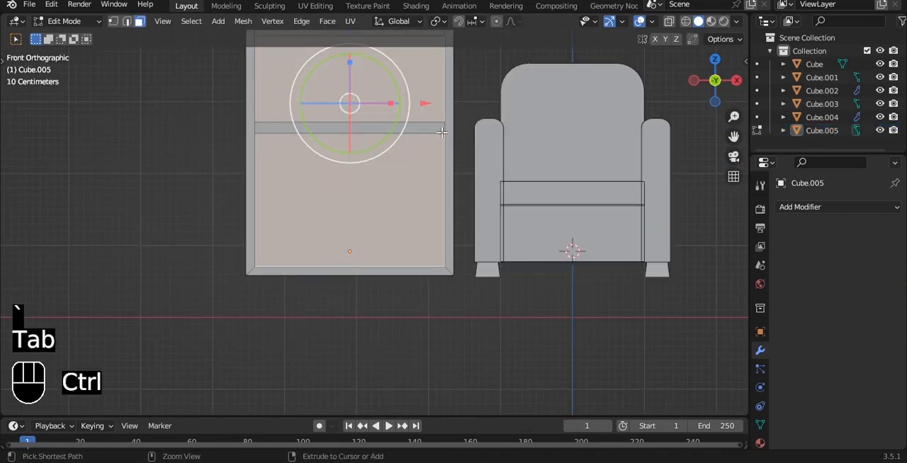
{"action": "key", "text": "ctrl+r"}
{"action": "left_click", "coordinate": [444, 132]}
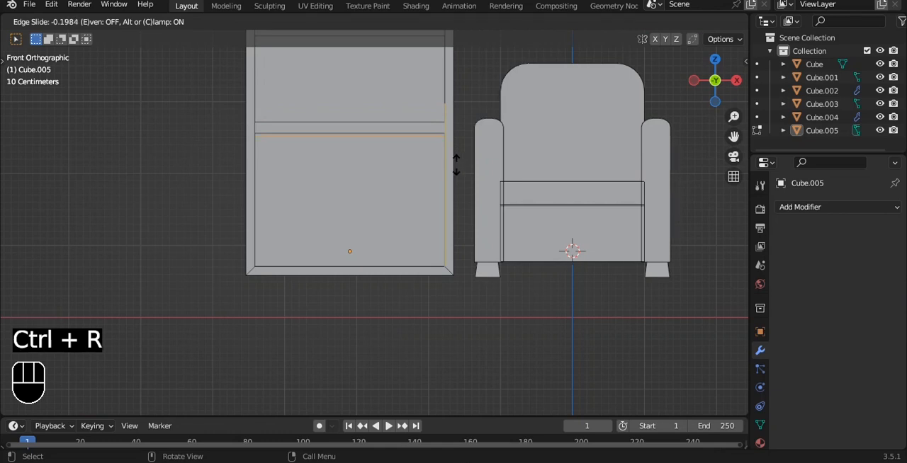
{"action": "left_click", "coordinate": [455, 164]}
Extrude the back face below the lower shelf about 1.7 m forward to close off the bottom compartment.
{"action": "key", "text": "3"}
{"action": "left_click", "coordinate": [417, 171]}
{"action": "left_click_drag", "start_coordinate": [416, 171], "coordinate": [436, 188], "text": "alt"}
{"action": "key", "text": "e"}
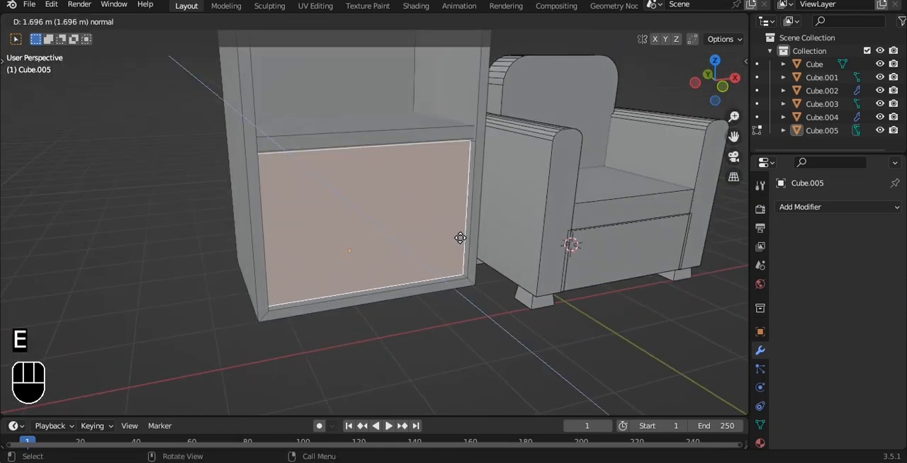
{"action": "left_click", "coordinate": [460, 239]}
{"action": "left_click_drag", "start_coordinate": [460, 240], "coordinate": [506, 237], "text": "alt"}
{"action": "scroll", "coordinate": [439, 221], "scroll_direction": "up", "scroll_amount": 2}
{"action": "left_click_drag", "start_coordinate": [373, 213], "coordinate": [397, 205]}
Add a centred vertical loop cut to the front panel and bevel it into a narrow strip.
{"action": "key", "text": "ctrl+r"}
{"action": "left_click", "coordinate": [372, 79]}
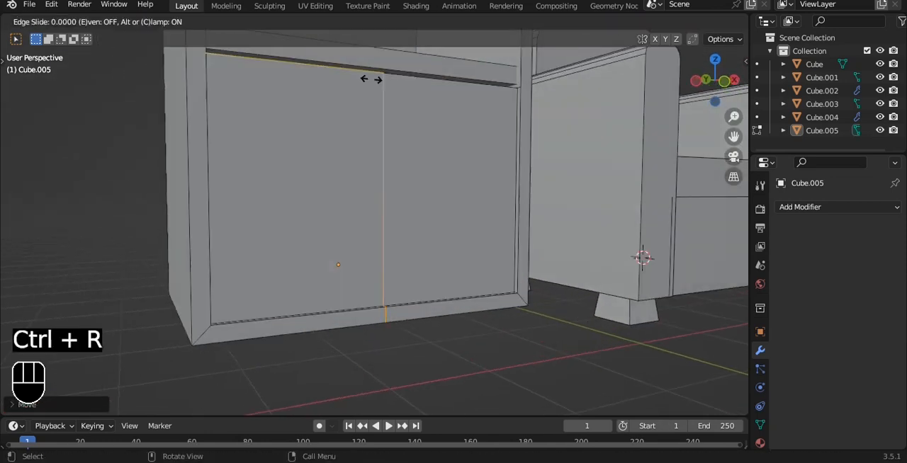
{"action": "key", "text": "ctrl+b"}
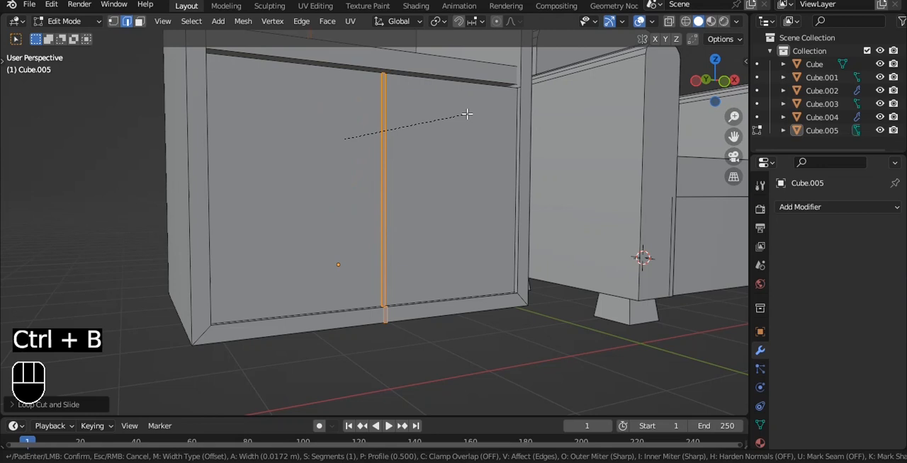
{"action": "left_click", "coordinate": [467, 114]}
Narrow the centre strip along X to a thin gap between the two doors.
{"action": "key", "text": "grave"}
{"action": "scroll", "coordinate": [438, 107], "scroll_direction": "up", "scroll_amount": 3}
{"action": "scroll", "coordinate": [350, 102], "scroll_direction": "down", "scroll_amount": 2}
{"action": "middle_click_drag", "start_coordinate": [370, 116], "coordinate": [384, 155], "text": "shift"}
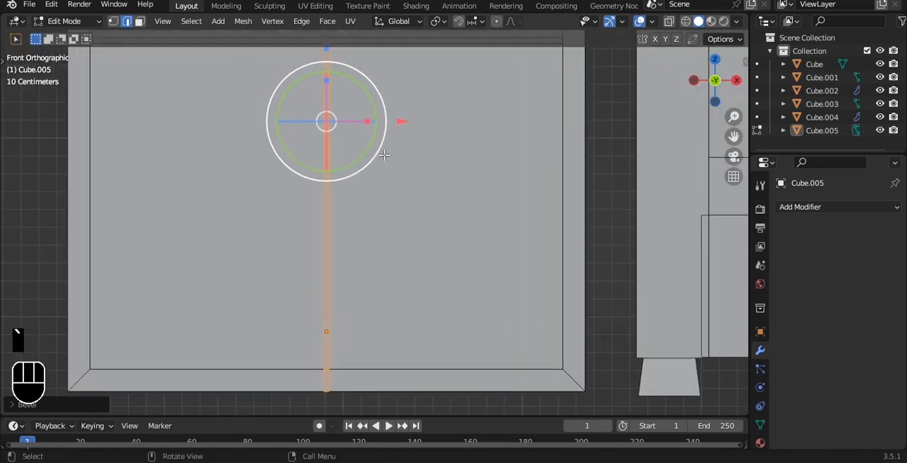
{"action": "key", "text": "s"}
{"action": "key", "text": "x"}
{"action": "left_click", "coordinate": [397, 119]}
{"action": "key", "text": "Tab"}
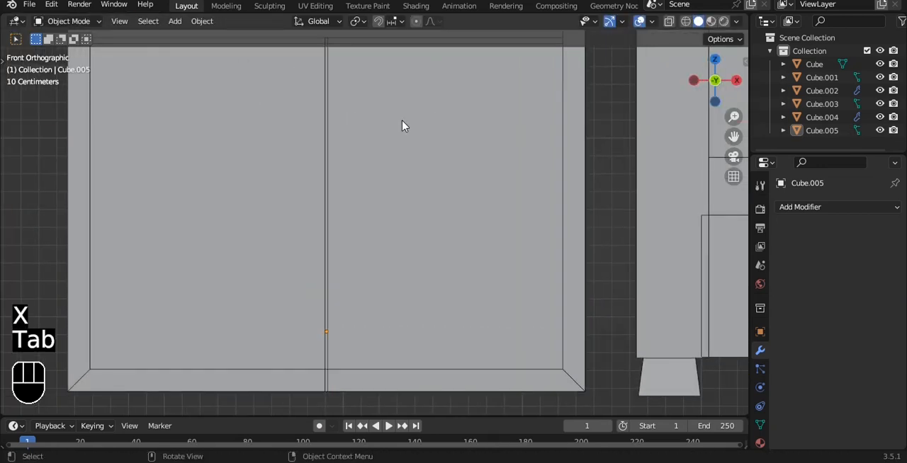
Extrude the thin centre strip inward to form a groove separating the two doors.
{"action": "key", "text": "Tab"}
{"action": "key", "text": "3"}
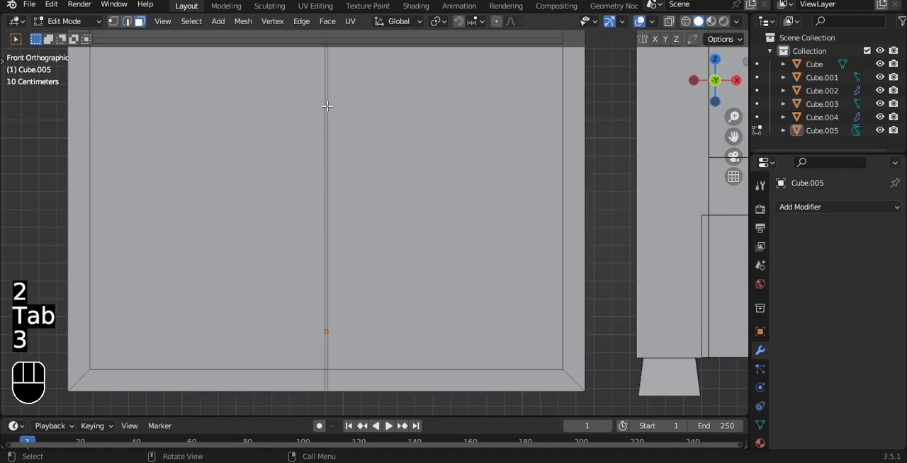
{"action": "middle_click_drag", "start_coordinate": [330, 106], "coordinate": [405, 138]}
{"action": "key", "text": "e"}
{"action": "left_click", "coordinate": [512, 176]}
{"action": "key", "text": "Tab"}
{"action": "scroll", "coordinate": [511, 175], "scroll_direction": "down", "scroll_amount": 3}
{"action": "mouse_move", "coordinate": [510, 175]}
{"action": "middle_mouse_down", "text": "alt"}
{"action": "mouse_move", "coordinate": [461, 148]}
{"action": "mouse_move", "coordinate": [500, 198]}
{"action": "mouse_move", "coordinate": [449, 175]}
{"action": "mouse_move", "coordinate": [506, 160]}
{"action": "middle_mouse_up", "text": "alt"}
{"action": "scroll", "coordinate": [462, 148], "scroll_direction": "down", "scroll_amount": 4}
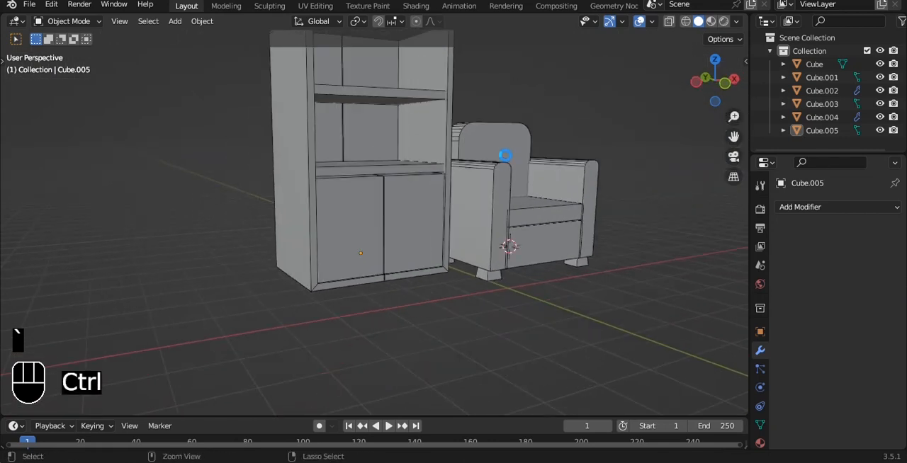
Add a UV sphere to the scene and shade it smooth.
{"action": "key", "text": "shift+a"}
{"action": "mouse_move", "coordinate": [506, 132]}
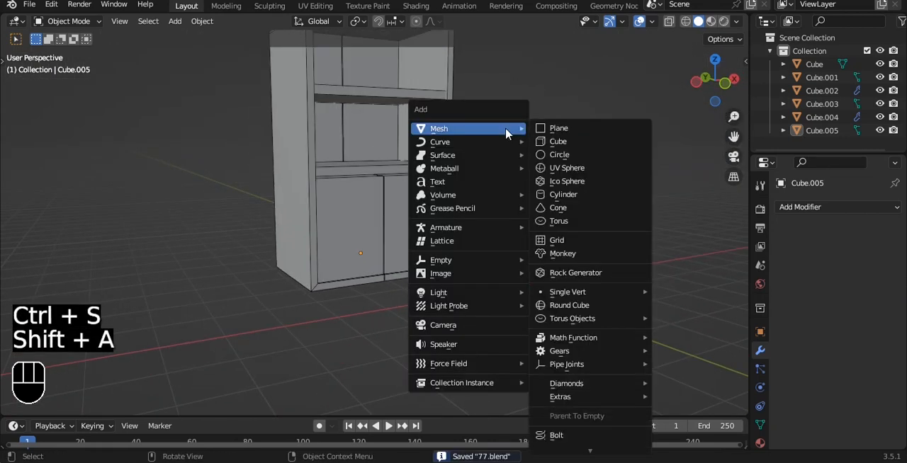
{"action": "left_click", "coordinate": [557, 175]}
{"action": "right_click", "coordinate": [558, 175]}
{"action": "left_click", "coordinate": [557, 158]}
Shrink the sphere and position it over the door nearest the armchair, in front view.
{"action": "key", "text": "grave"}
{"action": "left_click", "coordinate": [558, 139]}
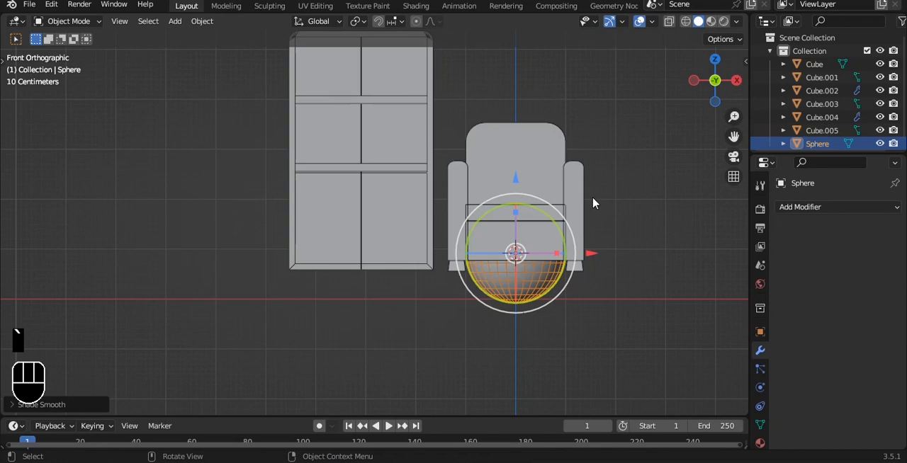
{"action": "key", "text": "s"}
{"action": "left_click", "coordinate": [399, 197]}
{"action": "key", "text": "KP_Decimal"}
Rotate the sphere 90 degrees about X and scale it down to about 0.24 as a door knob.
{"action": "key", "text": "r"}
{"action": "key", "text": "x"}
{"action": "key", "text": "9"}
{"action": "key", "text": "0"}
{"action": "key", "text": "Return"}
{"action": "key", "text": "s"}
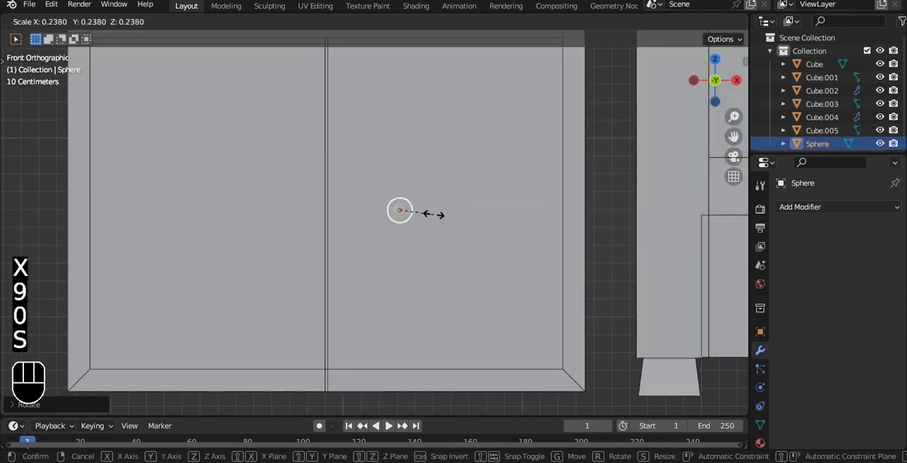
{"action": "left_click", "coordinate": [437, 218]}
Move the knob onto the door's front surface, close to the groove between the doors.
{"action": "left_click_drag", "start_coordinate": [437, 219], "coordinate": [454, 186], "text": "alt"}
{"action": "left_click_drag", "start_coordinate": [453, 186], "coordinate": [450, 269], "text": "alt+shift"}
{"action": "left_click_drag", "start_coordinate": [450, 269], "coordinate": [409, 299], "text": "alt"}
{"action": "scroll", "coordinate": [404, 262], "scroll_direction": "up", "scroll_amount": 1}
{"action": "left_click_drag", "start_coordinate": [482, 364], "coordinate": [431, 309], "text": "alt+shift"}
{"action": "key", "text": "grave"}
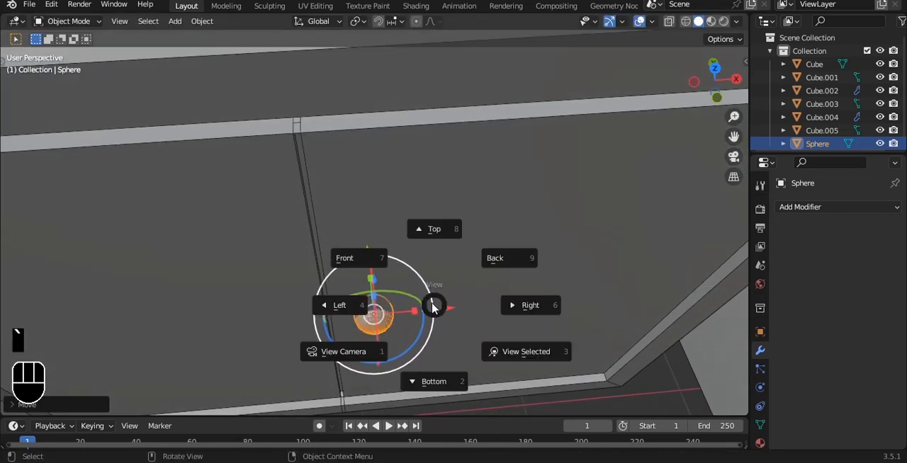
{"action": "left_click", "coordinate": [367, 225]}
{"action": "left_click_drag", "start_coordinate": [367, 225], "coordinate": [409, 284], "text": "alt+shift"}
Add a Mirror modifier to the knob on the X axis, with the cabinet as the mirror object.
{"action": "left_click", "coordinate": [832, 206]}
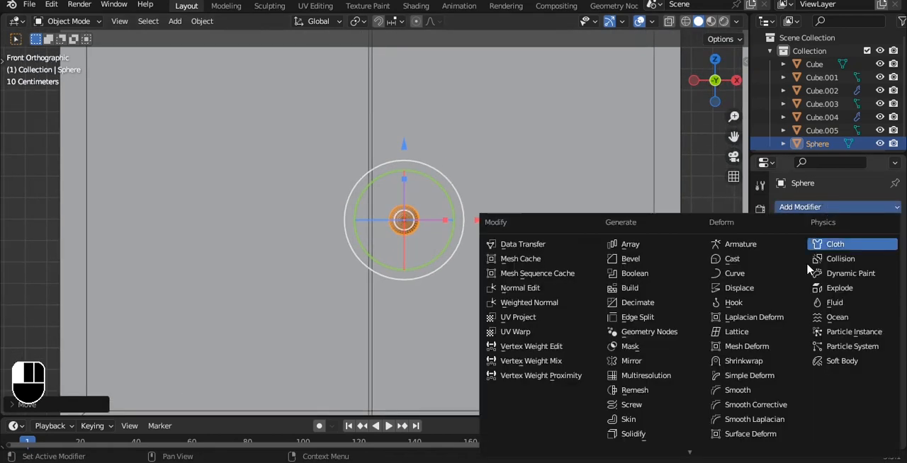
{"action": "left_click", "coordinate": [633, 361]}
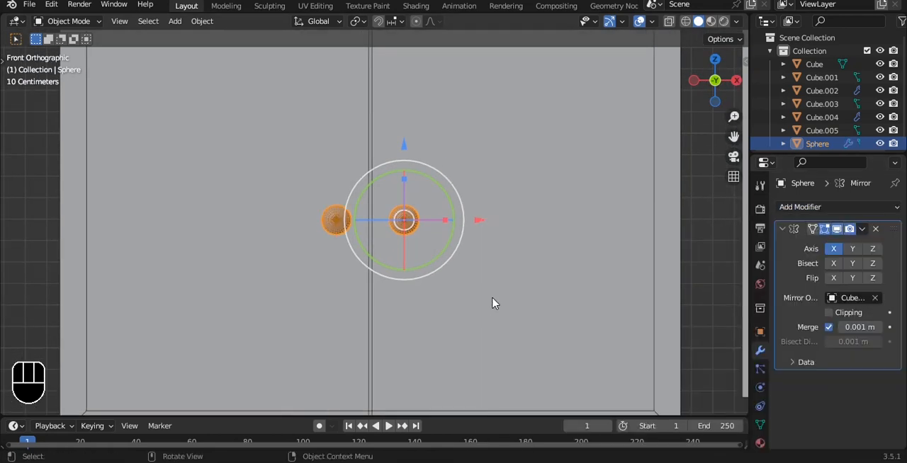
{"action": "scroll", "coordinate": [488, 313], "scroll_direction": "down", "scroll_amount": 1}
{"action": "left_click", "coordinate": [654, 261]}
Examine the cabinet doors and the mirrored knobs from several angles.
{"action": "scroll", "coordinate": [555, 212], "scroll_direction": "down", "scroll_amount": 4}
{"action": "left_click_drag", "start_coordinate": [430, 186], "coordinate": [365, 204], "text": "alt"}
{"action": "scroll", "coordinate": [512, 207], "scroll_direction": "up", "scroll_amount": 5}
{"action": "scroll", "coordinate": [512, 207], "scroll_direction": "down", "scroll_amount": 4}
{"action": "key", "text": "grave"}
{"action": "left_click", "coordinate": [490, 185]}
{"action": "scroll", "coordinate": [490, 184], "scroll_direction": "down", "scroll_amount": 2}
{"action": "key", "text": "grave"}
{"action": "left_click", "coordinate": [485, 124]}
Reduce the cabinet's depth by moving its back vertices forward in side view, and save the file.
{"action": "left_click_drag", "start_coordinate": [527, 132], "coordinate": [425, 139], "text": "alt"}
{"action": "left_click", "coordinate": [428, 142]}
{"action": "key", "text": "grave"}
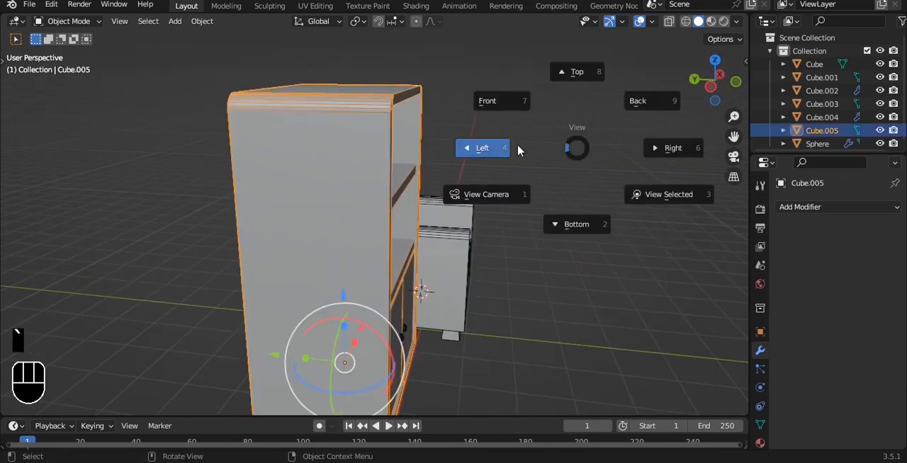
{"action": "left_click", "coordinate": [518, 150]}
{"action": "key", "text": "Tab"}
{"action": "key", "text": "alt+z"}
{"action": "key", "text": "1"}
{"action": "left_click_drag", "start_coordinate": [264, 54], "coordinate": [288, 333]}
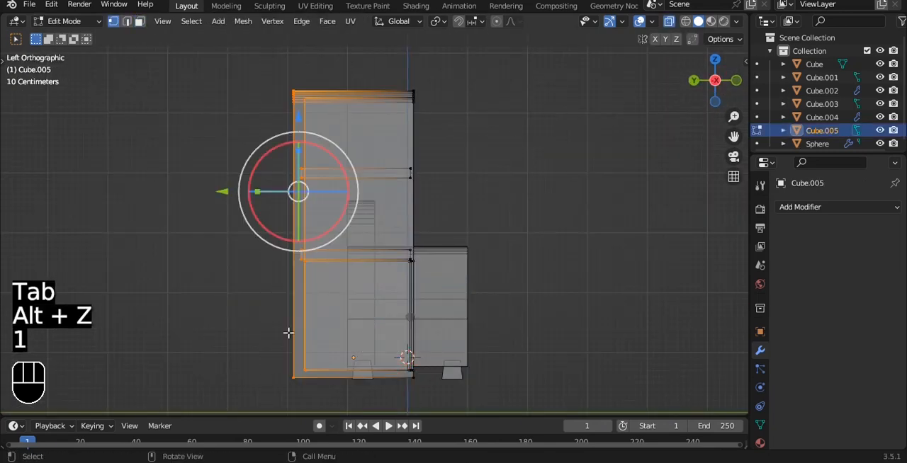
{"action": "left_click_drag", "start_coordinate": [223, 193], "coordinate": [283, 193]}
{"action": "key", "text": "Tab"}
{"action": "key", "text": "alt+z"}
{"action": "left_click_drag", "start_coordinate": [392, 196], "coordinate": [522, 103], "text": "alt"}
{"action": "key", "text": "ctrl+s"}
Add a cube and raise it above the armchair's backrest.
{"action": "key", "text": "shift+a"}
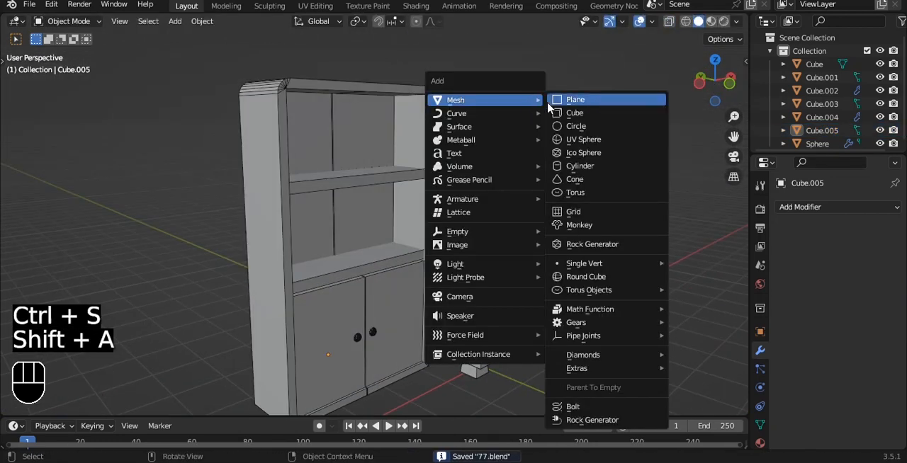
{"action": "left_click", "coordinate": [575, 113]}
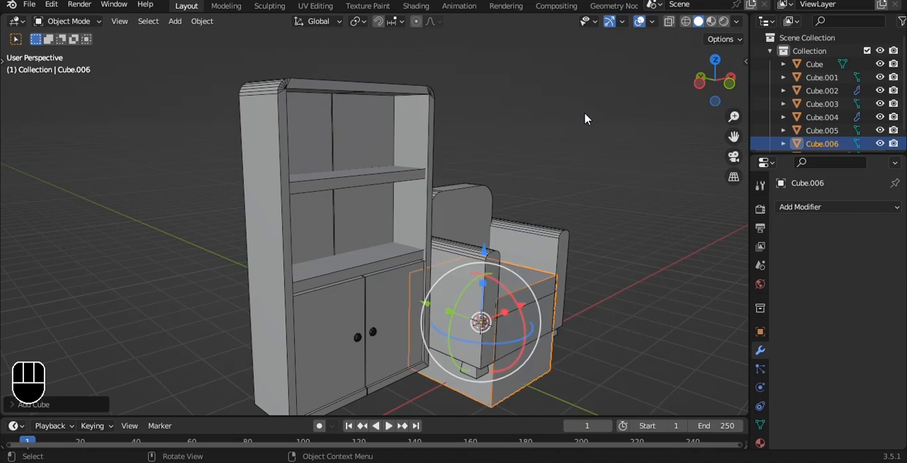
{"action": "left_click_drag", "start_coordinate": [500, 248], "coordinate": [530, 137]}
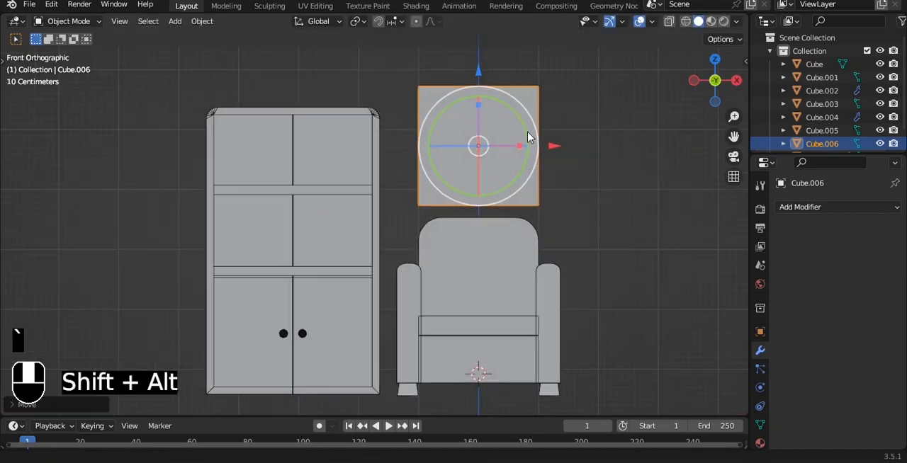
Scale the cube along X into a narrow upright slab and apply its scale.
{"action": "key", "text": "s"}
{"action": "key", "text": "x"}
{"action": "left_click", "coordinate": [489, 169]}
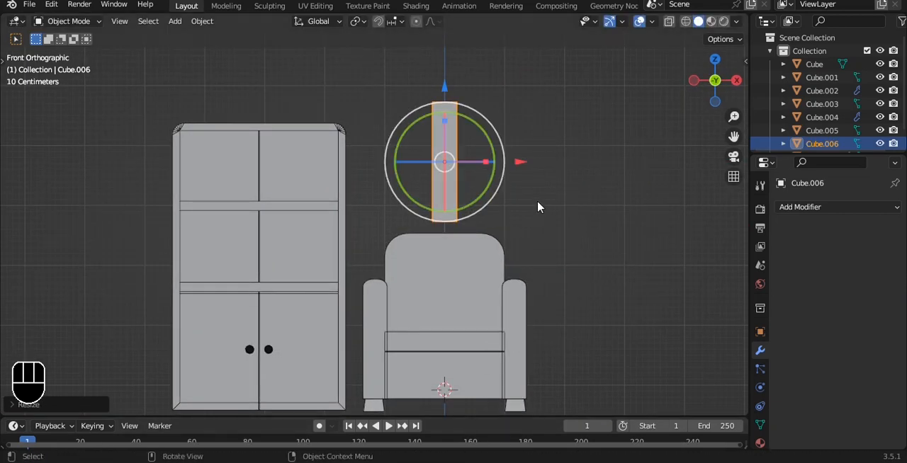
{"action": "left_click", "coordinate": [557, 182]}
{"action": "left_click", "coordinate": [456, 121]}
{"action": "left_click_drag", "start_coordinate": [486, 93], "coordinate": [462, 112], "text": "alt+shift"}
{"action": "scroll", "coordinate": [464, 108], "scroll_direction": "up", "scroll_amount": 3}
{"action": "key", "text": "ctrl+a"}
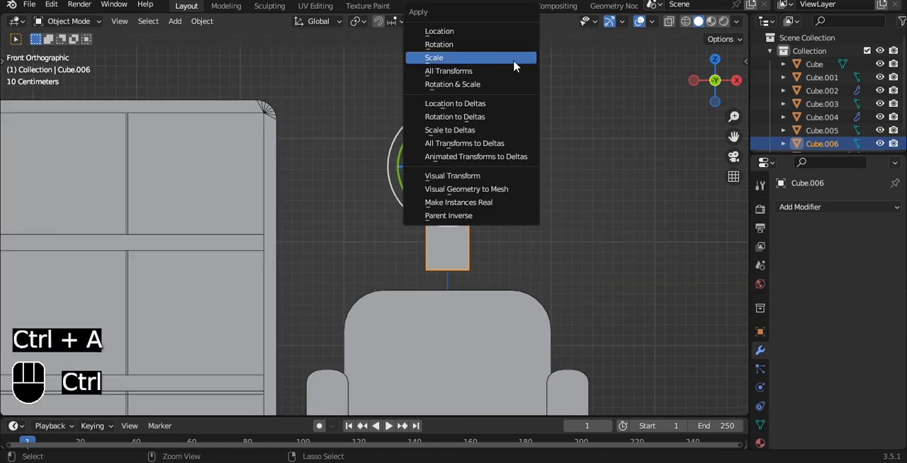
{"action": "left_click", "coordinate": [507, 90]}
Adjust the slab's depth along Y and its height along Z to book proportions.
{"action": "left_click_drag", "start_coordinate": [506, 90], "coordinate": [630, 100], "text": "alt"}
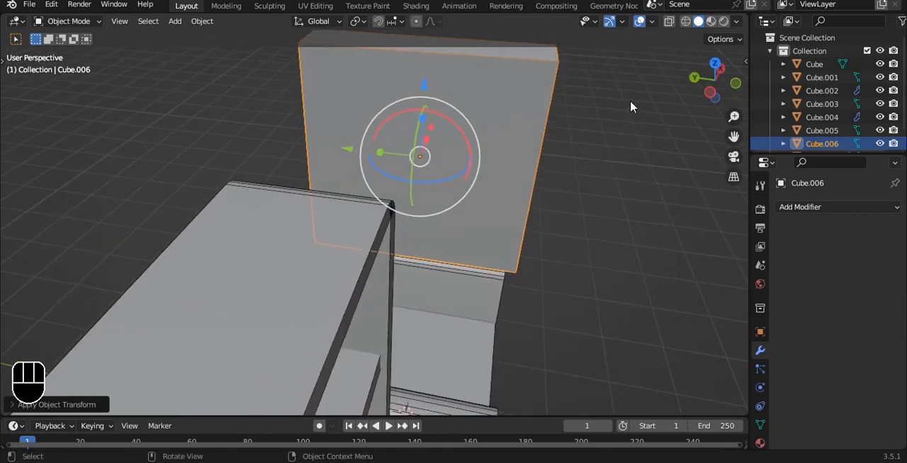
{"action": "key", "text": "s"}
{"action": "key", "text": "y"}
{"action": "left_click", "coordinate": [566, 102]}
{"action": "key", "text": "s"}
{"action": "key", "text": "z"}
{"action": "left_click", "coordinate": [622, 113]}
Inset the slab's adjoining narrow faces, including the top and front, as one region, leaving thin borders for the book covers.
{"action": "left_click_drag", "start_coordinate": [622, 114], "coordinate": [437, 142], "text": "alt"}
{"action": "key", "text": "Tab"}
{"action": "key", "text": "3"}
{"action": "left_click", "coordinate": [499, 139]}
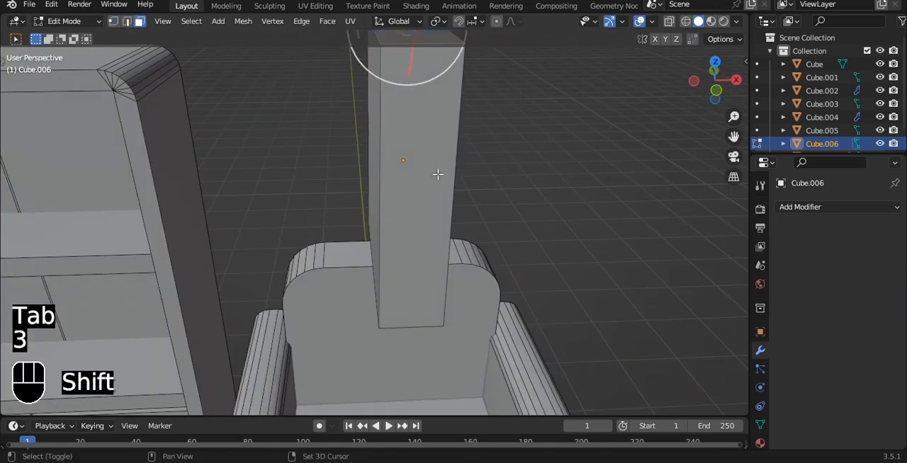
{"action": "left_click", "coordinate": [437, 174], "text": "shift"}
{"action": "left_click_drag", "start_coordinate": [437, 174], "coordinate": [616, 157], "text": "alt"}
{"action": "key", "text": "i"}
{"action": "left_click", "coordinate": [588, 155]}
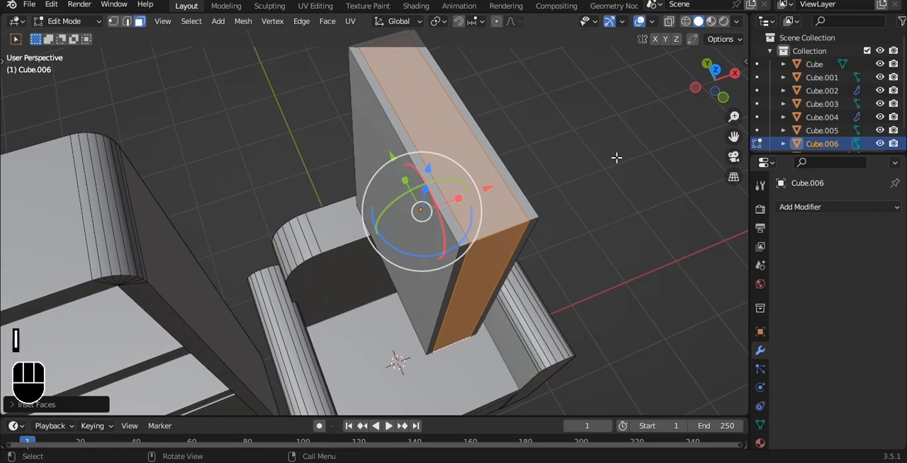
Extrude the inset faces inward along their normals to recess the pages between the book covers.
{"action": "key", "text": "alt+e"}
{"action": "left_click", "coordinate": [616, 158]}
{"action": "left_click", "coordinate": [617, 160]}
{"action": "key", "text": "Tab"}
{"action": "left_click_drag", "start_coordinate": [618, 160], "coordinate": [496, 156], "text": "alt"}
Try a level 3 subdivision on the book, undo it, and shade the book smooth.
{"action": "key", "text": "ctrl+3"}
{"action": "key", "text": "ctrl+z"}
{"action": "right_click", "coordinate": [479, 101]}
{"action": "left_click", "coordinate": [478, 99]}
Add a Bevel modifier to the book with 2 segments and an amount of 0.01 m, and apply it.
{"action": "left_click", "coordinate": [892, 206]}
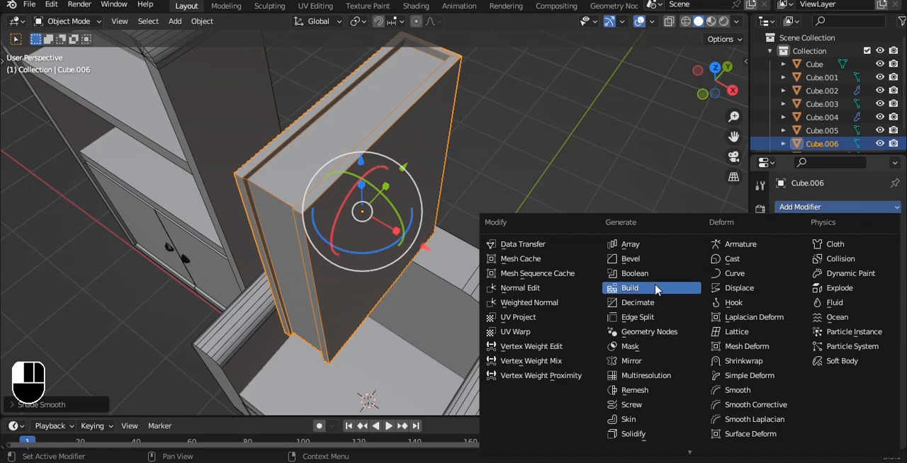
{"action": "left_click", "coordinate": [631, 258]}
{"action": "left_click_drag", "start_coordinate": [707, 267], "coordinate": [510, 177], "text": "alt"}
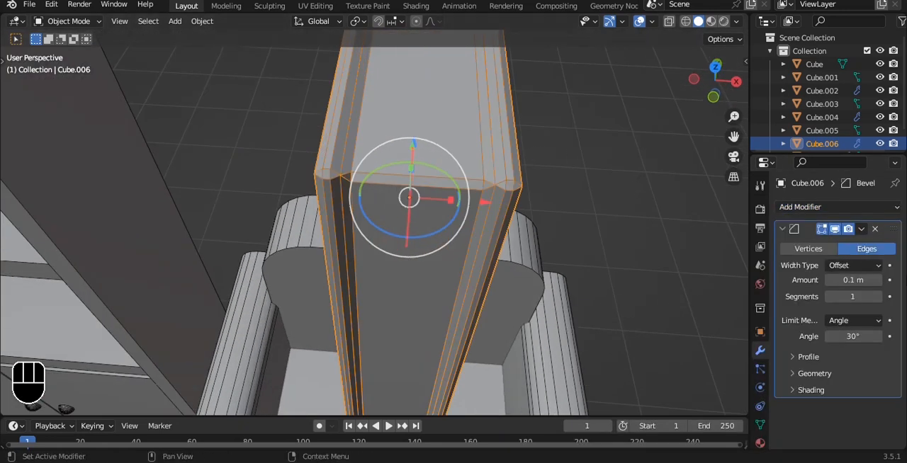
{"action": "left_click", "coordinate": [879, 297]}
{"action": "left_click_drag", "start_coordinate": [879, 282], "coordinate": [858, 282]}
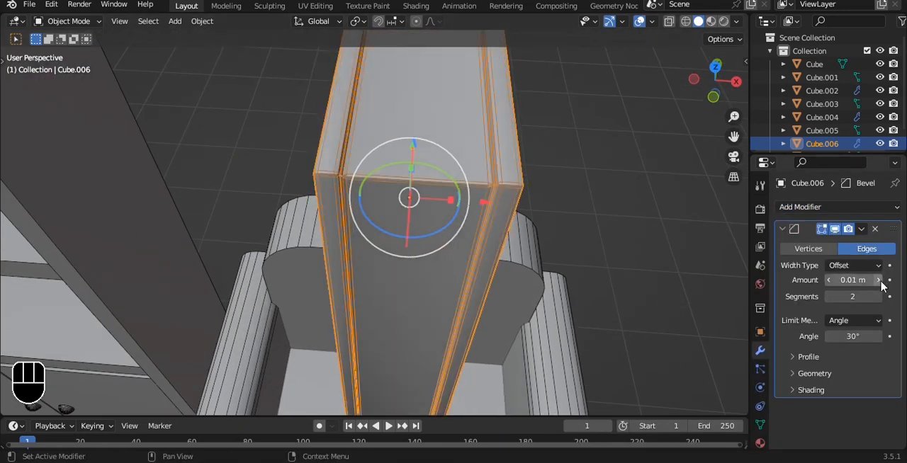
{"action": "key", "text": "ctrl+a"}
Shade the beveled book smooth and add a level 3 Subdivision Surface modifier.
{"action": "key", "text": "Tab"}
{"action": "key", "text": "Tab"}
{"action": "right_click", "coordinate": [542, 121]}
{"action": "left_click", "coordinate": [543, 122]}
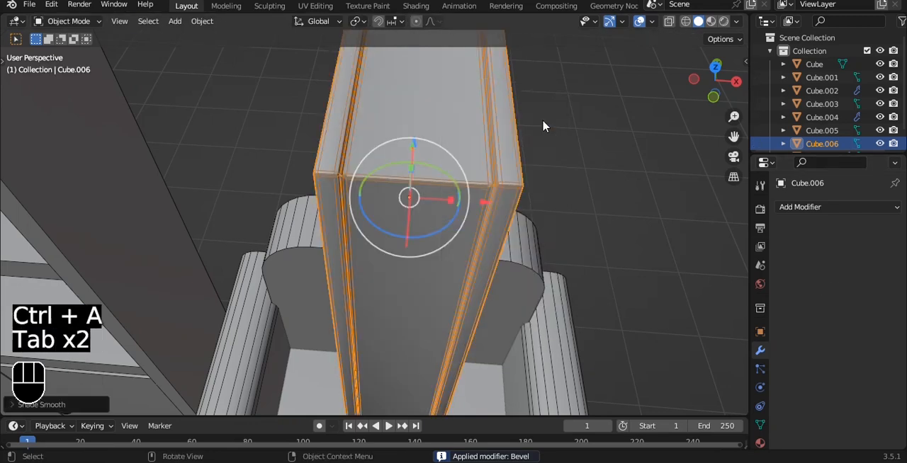
{"action": "key", "text": "ctrl+3"}
{"action": "left_click_drag", "start_coordinate": [543, 122], "coordinate": [555, 138], "text": "alt"}
Move the book in front view from above the armchair to the cabinet's upper section.
{"action": "scroll", "coordinate": [555, 138], "scroll_direction": "down", "scroll_amount": 6}
{"action": "key", "text": "grave"}
{"action": "scroll", "coordinate": [475, 141], "scroll_direction": "up", "scroll_amount": 2}
{"action": "left_click_drag", "start_coordinate": [475, 145], "coordinate": [588, 170], "text": "alt+shift"}
{"action": "key", "text": "s"}
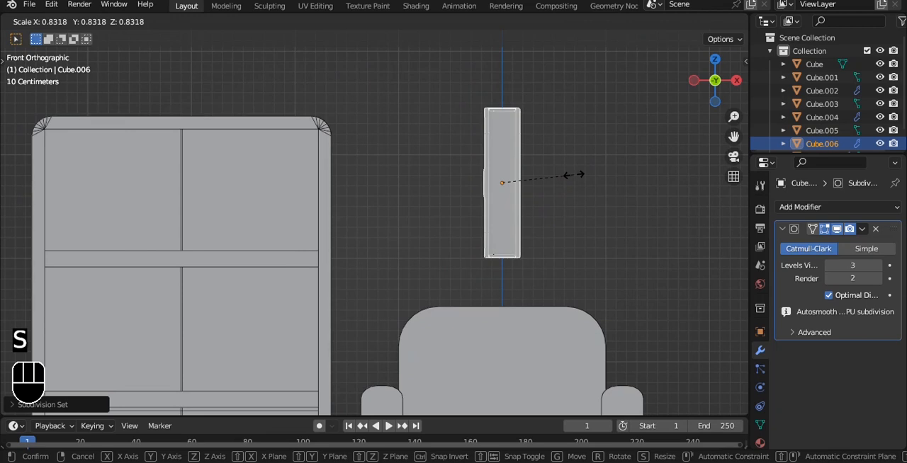
{"action": "right_click", "coordinate": [573, 176]}
{"action": "left_click_drag", "start_coordinate": [577, 184], "coordinate": [209, 218]}
{"action": "left_click_drag", "start_coordinate": [299, 190], "coordinate": [500, 158], "text": "alt+shift"}
Scale the book down and place it at the left end of the cabinet's top compartment.
{"action": "key", "text": "s"}
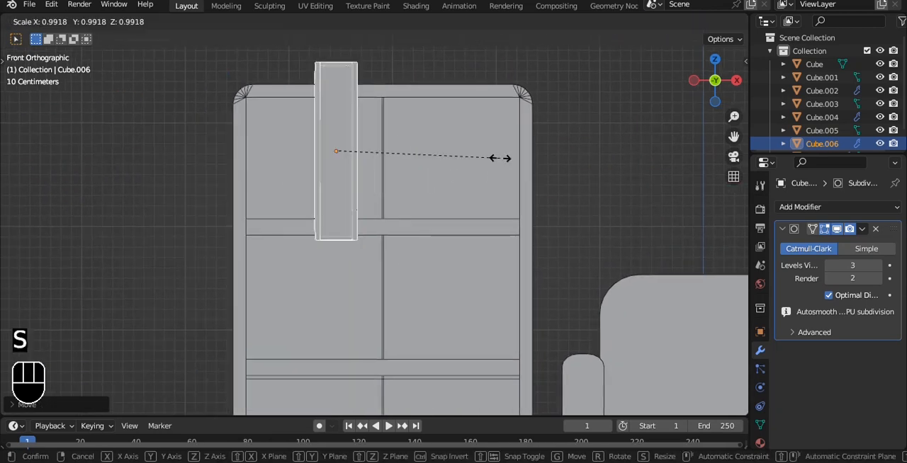
{"action": "left_click", "coordinate": [431, 152]}
{"action": "scroll", "coordinate": [431, 152], "scroll_direction": "up", "scroll_amount": 2}
{"action": "key", "text": "g"}
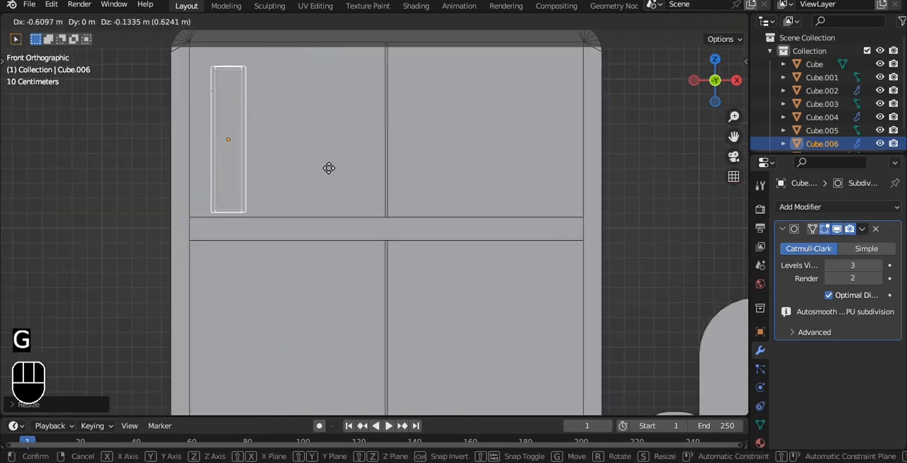
{"action": "left_click", "coordinate": [326, 170]}
Adjust the book's depth position so that it stands on the top compartment's shelf.
{"action": "left_click_drag", "start_coordinate": [338, 144], "coordinate": [441, 186], "text": "alt+shift"}
{"action": "left_click_drag", "start_coordinate": [453, 184], "coordinate": [594, 229], "text": "alt"}
{"action": "key", "text": "grave"}
{"action": "left_click", "coordinate": [545, 228]}
{"action": "key", "text": "alt+z"}
{"action": "left_click_drag", "start_coordinate": [361, 182], "coordinate": [318, 178]}
{"action": "left_click_drag", "start_coordinate": [611, 127], "coordinate": [434, 172], "text": "alt"}
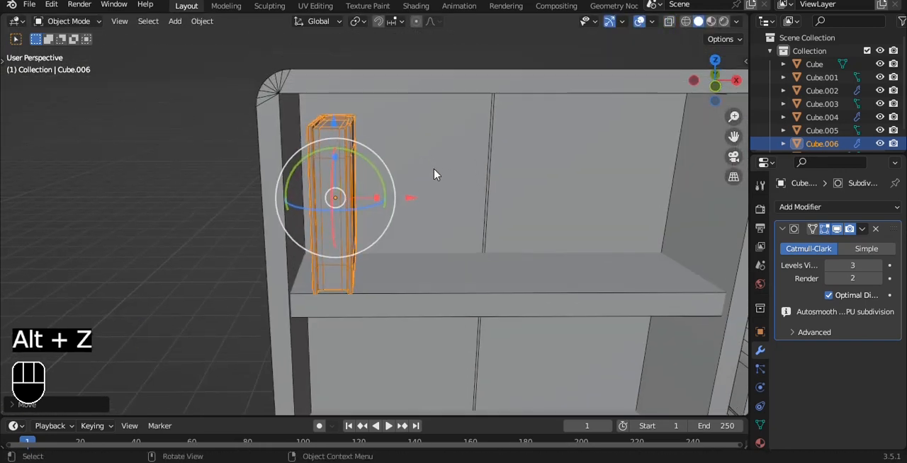
Rotate the book -18 degrees about Z and nudge it along X away from the cabinet's side wall.
{"action": "key", "text": "r"}
{"action": "key", "text": "z"}
{"action": "key", "text": "1"}
{"action": "key", "text": "8"}
{"action": "key", "text": "minus"}
{"action": "left_click", "coordinate": [435, 169]}
{"action": "left_click_drag", "start_coordinate": [416, 199], "coordinate": [427, 205]}
{"action": "left_click_drag", "start_coordinate": [446, 162], "coordinate": [446, 176]}
{"action": "left_click_drag", "start_coordinate": [445, 175], "coordinate": [445, 177], "text": "alt+shift"}
Duplicate the book along X and rotate the copy about 48 degrees around Z.
{"action": "key", "text": "shift+d"}
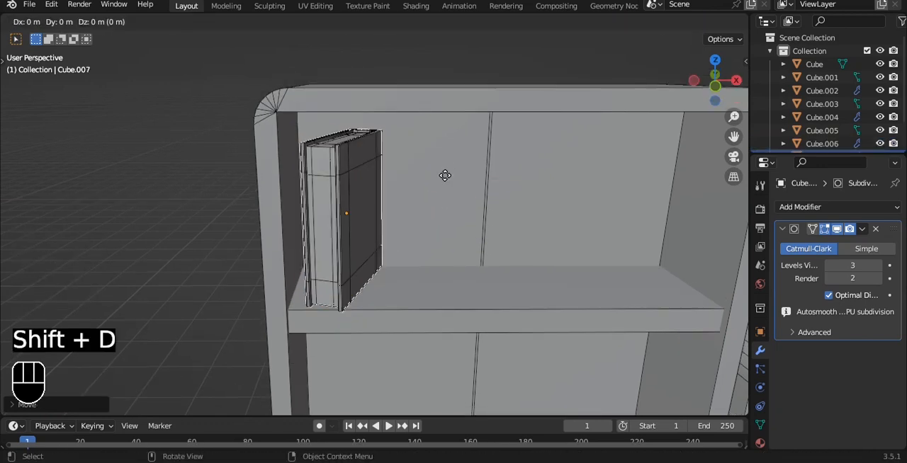
{"action": "key", "text": "x"}
{"action": "left_click", "coordinate": [536, 201]}
{"action": "key", "text": "r"}
{"action": "key", "text": "z"}
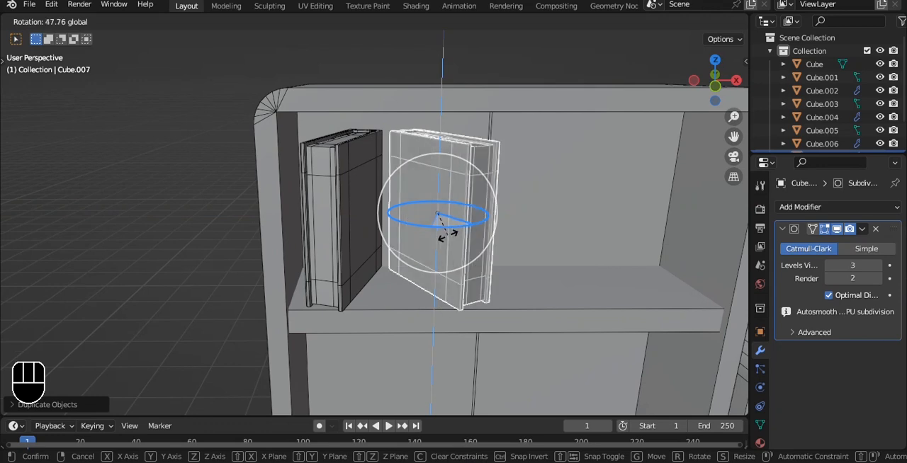
{"action": "left_click_drag", "start_coordinate": [448, 238], "coordinate": [450, 238]}
{"action": "left_click_drag", "start_coordinate": [520, 208], "coordinate": [473, 203], "text": "alt+shift"}
Duplicate the second book along X into the compartment's right half and rotate the copy around Z to bring its spine forward.
{"action": "key", "text": "shift+d"}
{"action": "key", "text": "x"}
{"action": "left_click", "coordinate": [606, 223]}
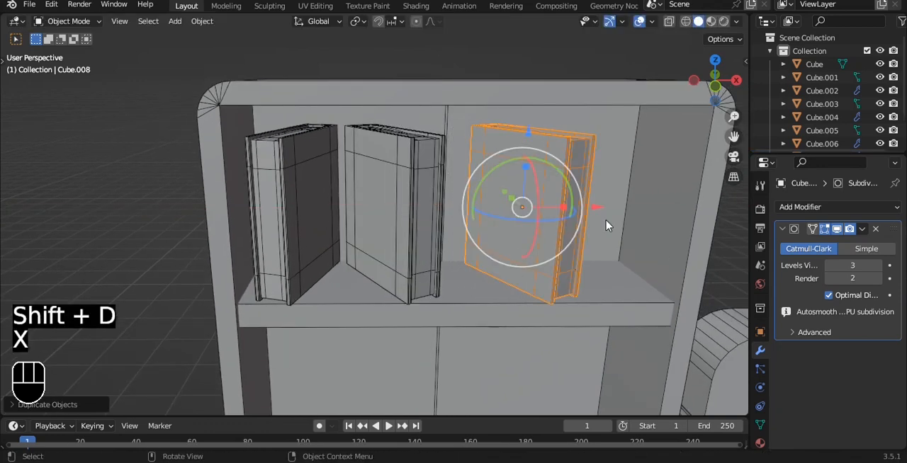
{"action": "left_click_drag", "start_coordinate": [605, 223], "coordinate": [553, 232], "text": "alt+shift"}
{"action": "key", "text": "r"}
{"action": "key", "text": "z"}
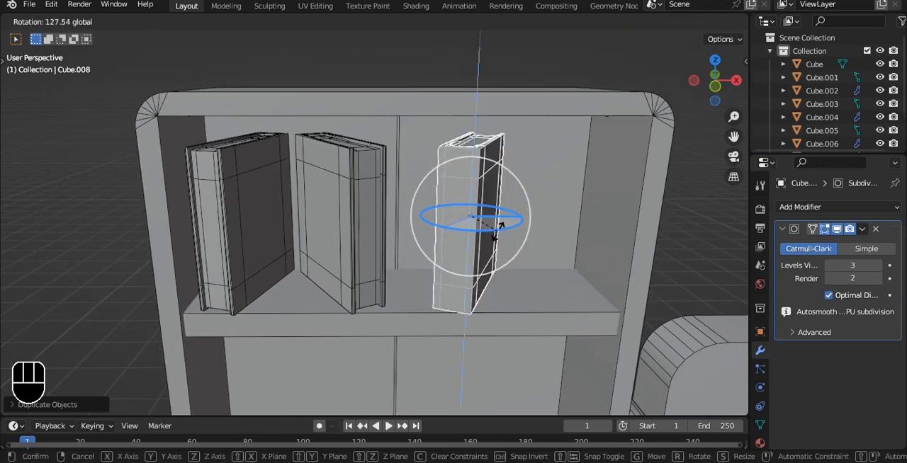
{"action": "left_click", "coordinate": [513, 223]}
Fine-tune the third book's rotation around Z so its spine faces nearly straight forward.
{"action": "key", "text": "grave"}
{"action": "left_click", "coordinate": [502, 201]}
{"action": "left_click_drag", "start_coordinate": [508, 198], "coordinate": [517, 239], "text": "alt+shift"}
{"action": "key", "text": "r"}
{"action": "key", "text": "z"}
{"action": "left_click", "coordinate": [415, 227]}
Duplicate the third book along X and set the copy closely beside it without overlap.
{"action": "key", "text": "shift+d"}
{"action": "key", "text": "x"}
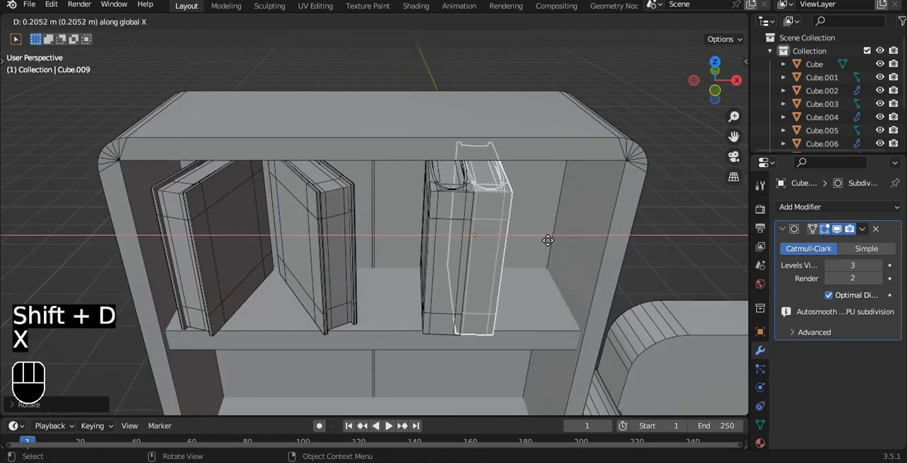
{"action": "left_click", "coordinate": [546, 239]}
{"action": "key", "text": "grave"}
{"action": "left_click", "coordinate": [458, 196]}
{"action": "left_click_drag", "start_coordinate": [557, 244], "coordinate": [495, 227]}
{"action": "left_click", "coordinate": [574, 246]}
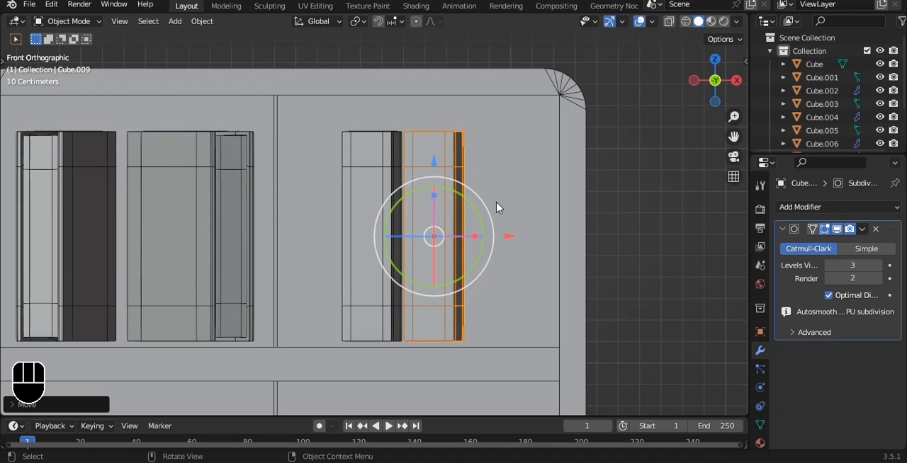
Duplicate the fourth book along X toward the right wall, tilt the copy sideways and shift it along X.
{"action": "key", "text": "shift+d"}
{"action": "key", "text": "x"}
{"action": "left_click", "coordinate": [561, 222]}
{"action": "key", "text": "r"}
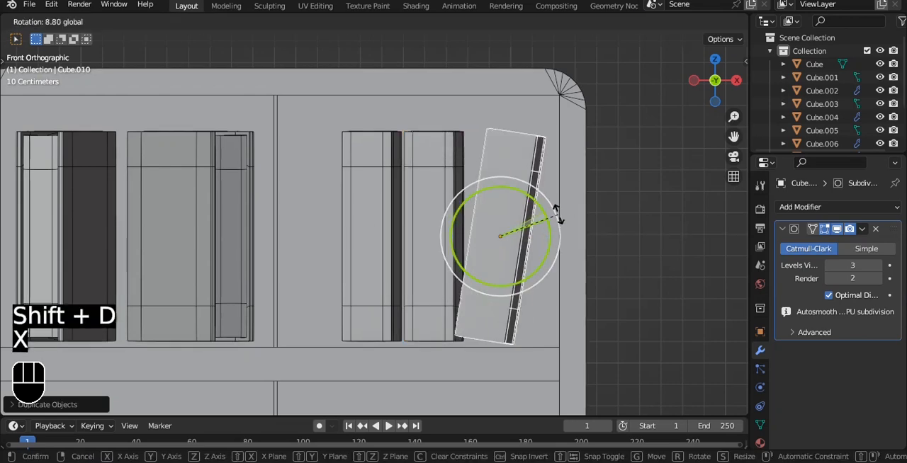
{"action": "left_click", "coordinate": [564, 235]}
{"action": "left_click_drag", "start_coordinate": [563, 235], "coordinate": [584, 240]}
{"action": "left_click", "coordinate": [588, 243]}
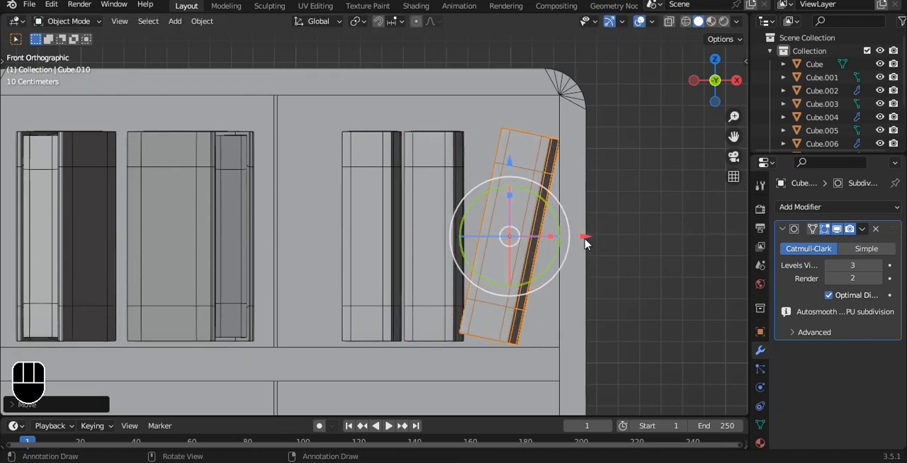
Reduce the last book's sideways tilt and move it along X so its upper corner leans on the right wall.
{"action": "key", "text": "r"}
{"action": "left_click", "coordinate": [586, 237]}
{"action": "key", "text": "g"}
{"action": "key", "text": "x"}
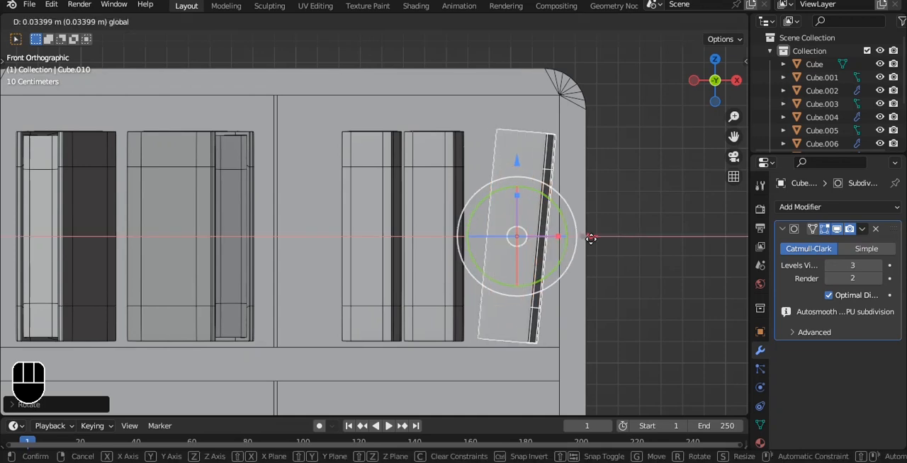
{"action": "left_click", "coordinate": [594, 240]}
Select all five books and lower them about 0.028 m along Z onto the shelf.
{"action": "left_click", "coordinate": [397, 192], "text": "shift"}
{"action": "left_click", "coordinate": [209, 219], "text": "shift"}
{"action": "middle_click_drag", "start_coordinate": [209, 219], "coordinate": [249, 225], "text": "shift"}
{"action": "left_click", "coordinate": [89, 222], "text": "shift"}
{"action": "key", "text": "alt+z"}
{"action": "key", "text": "alt+z"}
{"action": "middle_click_drag", "start_coordinate": [299, 171], "coordinate": [463, 182]}
{"action": "scroll", "coordinate": [416, 210], "scroll_direction": "up", "scroll_amount": 2}
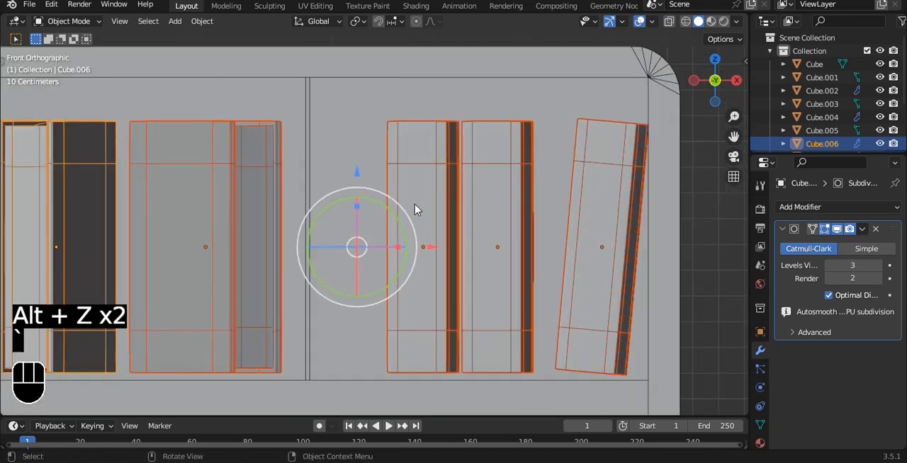
{"action": "left_click_drag", "start_coordinate": [355, 180], "coordinate": [358, 181]}
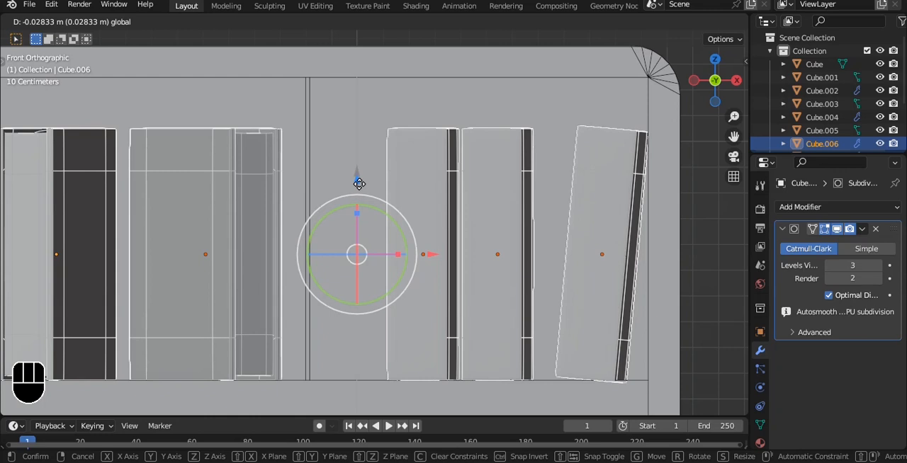
Deselect the five books, check their placement on the upper shelf and save the file.
{"action": "left_click_drag", "start_coordinate": [357, 180], "coordinate": [357, 180]}
{"action": "left_click_drag", "start_coordinate": [280, 231], "coordinate": [351, 197], "text": "alt+shift"}
{"action": "left_click", "coordinate": [323, 204]}
{"action": "scroll", "coordinate": [354, 170], "scroll_direction": "up", "scroll_amount": 1}
{"action": "left_click_drag", "start_coordinate": [353, 143], "coordinate": [399, 125], "text": "alt"}
{"action": "key", "text": "grave"}
{"action": "left_click", "coordinate": [380, 112]}
{"action": "left_click", "coordinate": [382, 140]}
{"action": "left_click", "coordinate": [534, 201]}
{"action": "left_click_drag", "start_coordinate": [480, 159], "coordinate": [434, 168], "text": "alt"}
{"action": "key", "text": "ctrl+s"}
Turn off the wireframe overlay in the viewport.
{"action": "key", "text": "grave"}
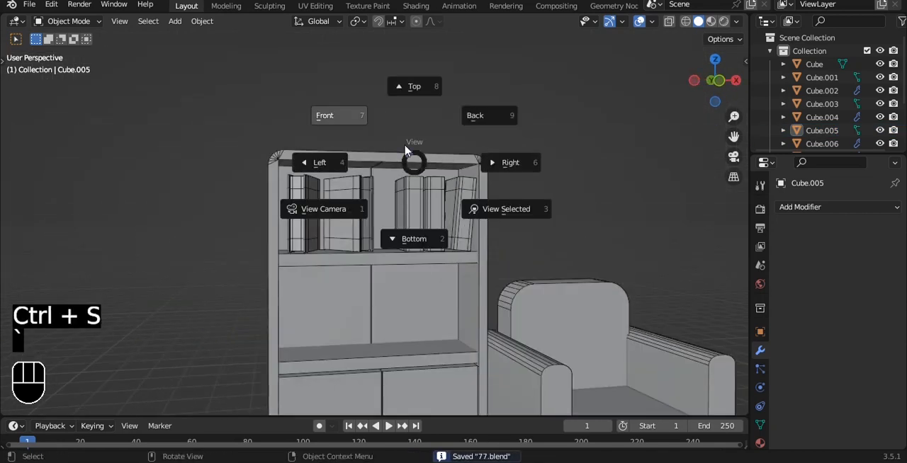
{"action": "left_click", "coordinate": [333, 117]}
{"action": "left_click", "coordinate": [652, 22]}
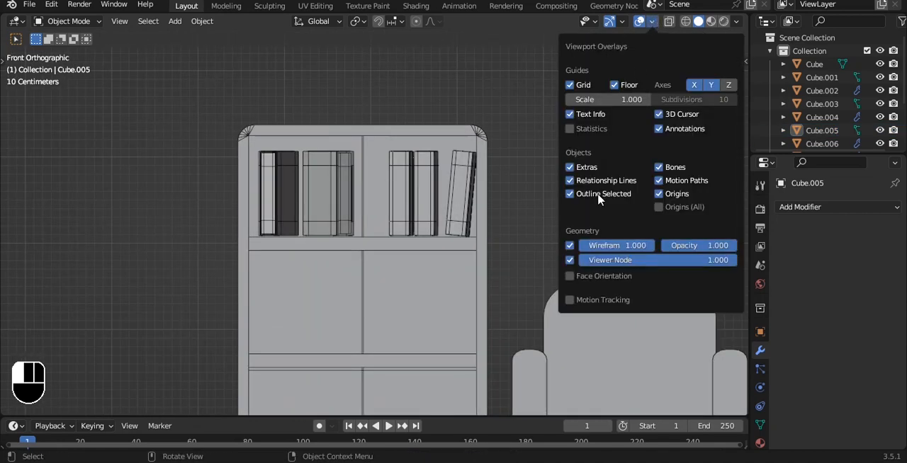
{"action": "left_click", "coordinate": [574, 248]}
{"action": "left_click_drag", "start_coordinate": [425, 202], "coordinate": [360, 166], "text": "alt"}
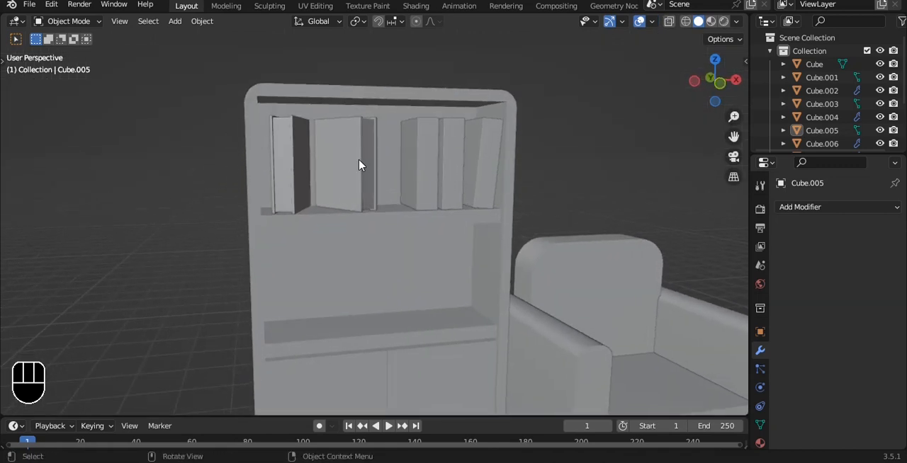
Duplicate the third book along Z and place the copy in the open compartment below.
{"action": "left_click", "coordinate": [344, 162]}
{"action": "left_click", "coordinate": [415, 162]}
{"action": "key", "text": "shift+d"}
{"action": "key", "text": "z"}
{"action": "left_click", "coordinate": [416, 285]}
Rotate the copied book about the Y axis so that it lies flat.
{"action": "key", "text": "grave"}
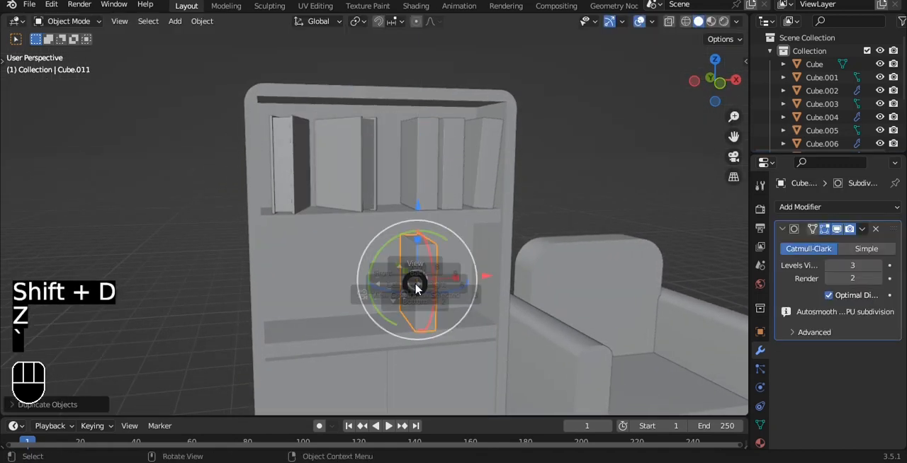
{"action": "left_click", "coordinate": [393, 265]}
{"action": "mouse_move", "coordinate": [393, 265]}
{"action": "left_mouse_down", "text": "alt"}
{"action": "mouse_move", "coordinate": [423, 199]}
{"action": "mouse_move", "coordinate": [450, 209]}
{"action": "mouse_move", "coordinate": [395, 229]}
{"action": "mouse_move", "coordinate": [391, 249]}
{"action": "left_mouse_up", "text": "alt"}
{"action": "key", "text": "r"}
{"action": "key", "text": "y"}
{"action": "left_click", "coordinate": [450, 204]}
Lower the flat book toward the middle shelf and turn it at an angle about the vertical axis.
{"action": "left_click_drag", "start_coordinate": [401, 155], "coordinate": [399, 191]}
{"action": "left_click_drag", "start_coordinate": [368, 248], "coordinate": [393, 285], "text": "alt"}
{"action": "key", "text": "ctrl+z"}
{"action": "left_click_drag", "start_coordinate": [422, 266], "coordinate": [443, 215], "text": "alt"}
Look at the flat book from the front and turn the wireframe overlay on.
{"action": "key", "text": "grave"}
{"action": "left_click", "coordinate": [429, 211]}
{"action": "scroll", "coordinate": [432, 213], "scroll_direction": "up", "scroll_amount": 4}
{"action": "left_click", "coordinate": [652, 21]}
{"action": "left_click", "coordinate": [572, 253]}
{"action": "left_click_drag", "start_coordinate": [448, 207], "coordinate": [471, 232], "text": "alt"}
{"action": "key", "text": "ctrl+z"}
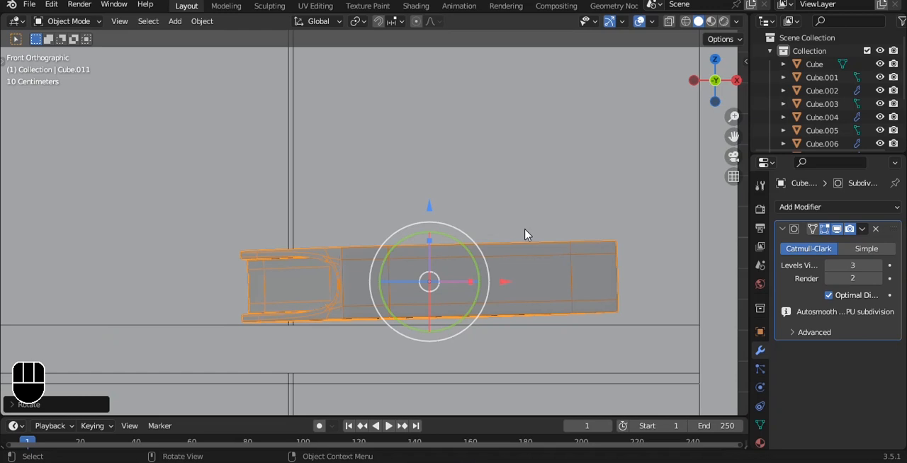
Rotate the flat book about 1.5° around Y in fine increments so it lies level with the shelf.
{"action": "key", "text": "r"}
{"action": "key", "text": "y"}
{"action": "key", "text": "Right"}
{"action": "key", "text": "Right"}
{"action": "key", "text": "Right"}
{"action": "key", "text": "Right"}
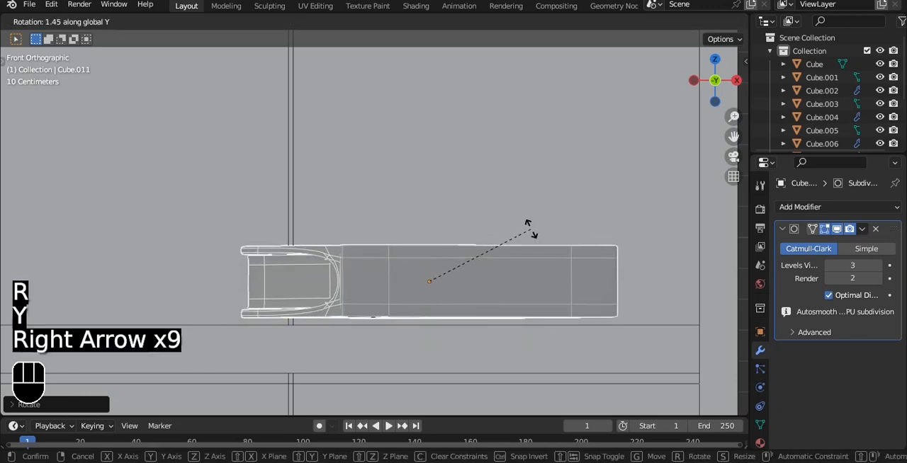
{"action": "key", "text": "Right"}
{"action": "key", "text": "Right"}
{"action": "key", "text": "Left"}
{"action": "key", "text": "Return"}
Lower the flat book along Z onto the middle shelf and shift it slightly along X.
{"action": "key", "text": "g"}
{"action": "key", "text": "z"}
{"action": "key", "text": "Down"}
{"action": "key", "text": "Down"}
{"action": "key", "text": "Down"}
{"action": "key", "text": "Down"}
{"action": "key", "text": "Down"}
{"action": "key", "text": "Down"}
{"action": "key", "text": "Return"}
{"action": "scroll", "coordinate": [550, 235], "scroll_direction": "down", "scroll_amount": 5}
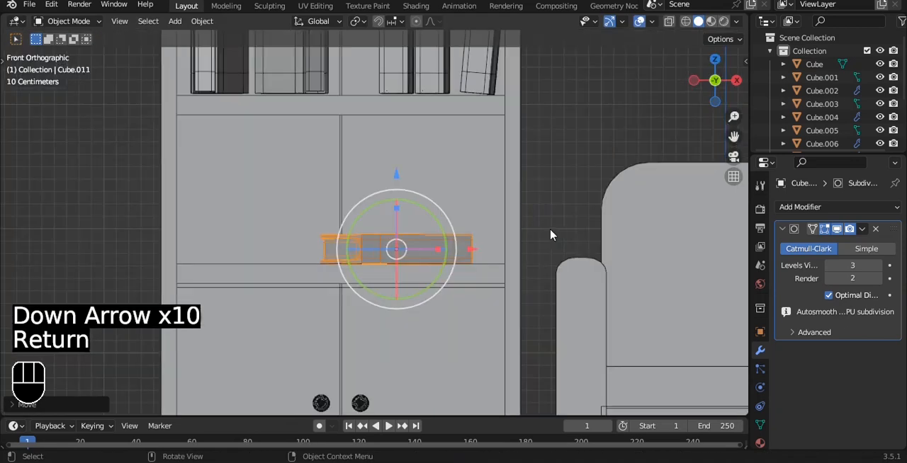
{"action": "middle_click_drag", "start_coordinate": [551, 234], "coordinate": [510, 281]}
{"action": "left_click_drag", "start_coordinate": [477, 243], "coordinate": [498, 246]}
{"action": "scroll", "coordinate": [489, 213], "scroll_direction": "down", "scroll_amount": 5}
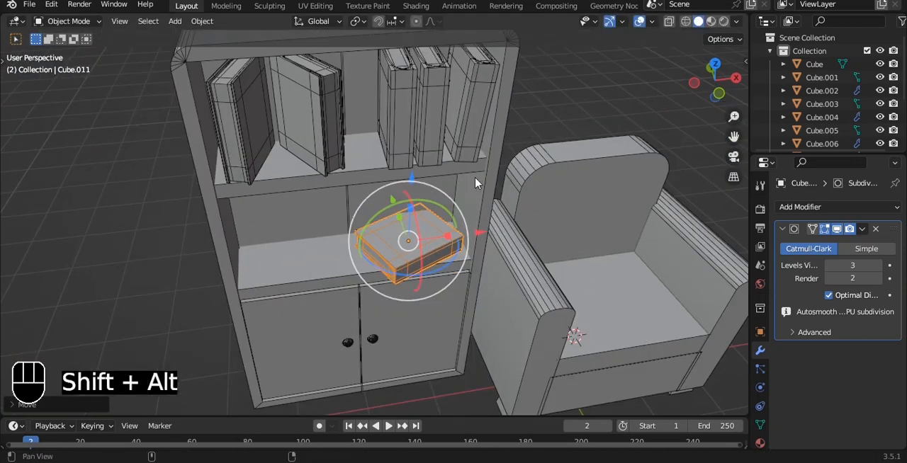
Duplicate the flat book along X toward the other end of the middle shelf.
{"action": "key", "text": "shift+d"}
{"action": "key", "text": "x"}
{"action": "left_click", "coordinate": [378, 193]}
{"action": "left_click", "coordinate": [366, 195]}
Rotate the second flat book to a different angle and adjust its height along Z on the shelf.
{"action": "left_click_drag", "start_coordinate": [309, 226], "coordinate": [302, 262], "text": "alt"}
{"action": "left_click_drag", "start_coordinate": [257, 294], "coordinate": [353, 276]}
{"action": "left_click_drag", "start_coordinate": [277, 260], "coordinate": [301, 276]}
{"action": "left_click_drag", "start_coordinate": [369, 281], "coordinate": [496, 238], "text": "alt"}
{"action": "left_click", "coordinate": [432, 244]}
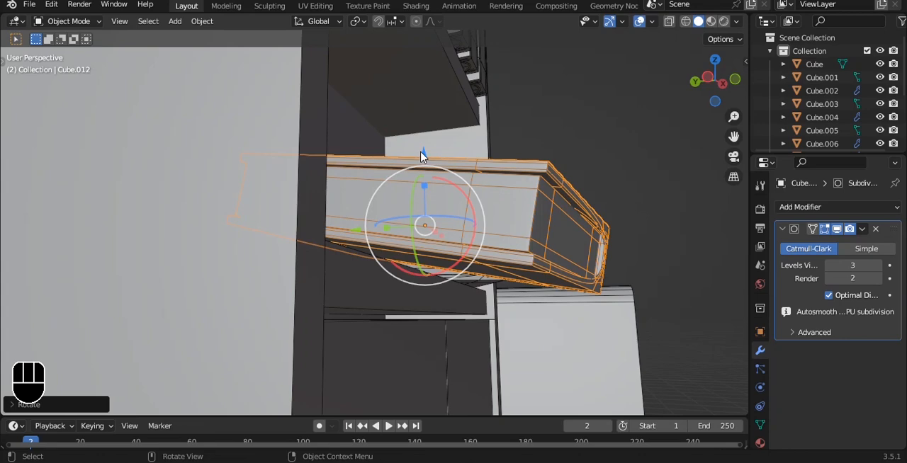
{"action": "left_click_drag", "start_coordinate": [423, 150], "coordinate": [558, 149], "text": "alt"}
{"action": "scroll", "coordinate": [581, 187], "scroll_direction": "down", "scroll_amount": 6}
Save the file with the furniture and books in place.
{"action": "key", "text": "ctrl+s"}
{"action": "scroll", "coordinate": [508, 188], "scroll_direction": "down", "scroll_amount": 2}
{"action": "scroll", "coordinate": [509, 188], "scroll_direction": "down", "scroll_amount": 1, "text": "alt"}
{"action": "key", "text": "ctrl+s"}
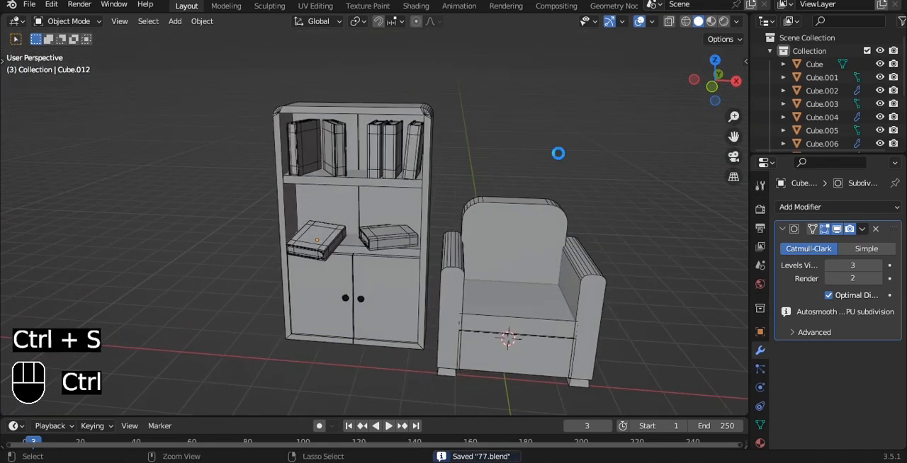
{"action": "key", "text": "ctrl+s"}
Add a cube and move it along X to stand beside the armchair.
{"action": "key", "text": "grave"}
{"action": "left_click", "coordinate": [513, 131]}
{"action": "mouse_move", "coordinate": [513, 131]}
{"action": "left_mouse_down", "text": "alt"}
{"action": "mouse_move", "coordinate": [480, 164]}
{"action": "mouse_move", "coordinate": [510, 144]}
{"action": "left_mouse_up", "text": "alt"}
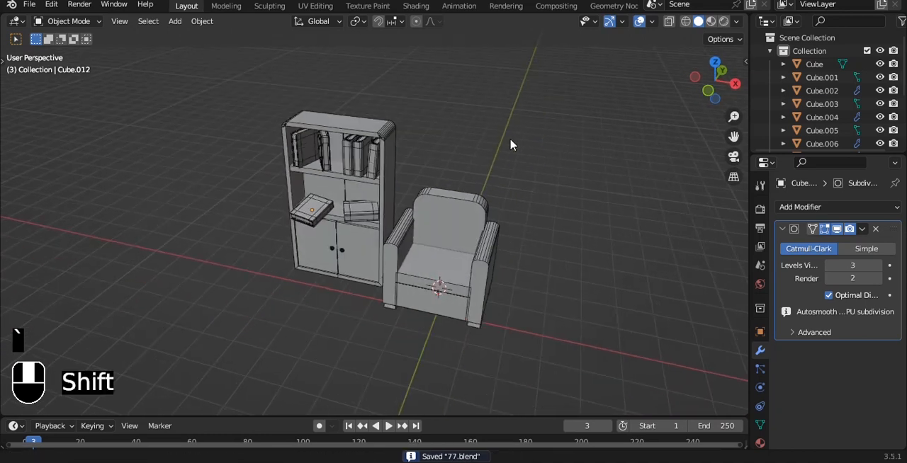
{"action": "scroll", "coordinate": [510, 145], "scroll_direction": "up", "scroll_amount": 2}
{"action": "key", "text": "shift+a"}
{"action": "left_click", "coordinate": [555, 146]}
{"action": "left_click_drag", "start_coordinate": [558, 195], "coordinate": [544, 178], "text": "alt+shift"}
{"action": "left_click_drag", "start_coordinate": [452, 259], "coordinate": [594, 265]}
{"action": "key", "text": "grave"}
{"action": "left_click", "coordinate": [532, 225]}
{"action": "left_click_drag", "start_coordinate": [516, 219], "coordinate": [412, 212], "text": "alt+shift"}
Raise the cube's bottom vertices along Z and scale them down so the block tapers downward.
{"action": "scroll", "coordinate": [410, 216], "scroll_direction": "up", "scroll_amount": 2}
{"action": "key", "text": "Tab"}
{"action": "key", "text": "alt+z"}
{"action": "left_click_drag", "start_coordinate": [324, 262], "coordinate": [478, 301]}
{"action": "key", "text": "1"}
{"action": "left_click_drag", "start_coordinate": [407, 211], "coordinate": [410, 165]}
{"action": "key", "text": "s"}
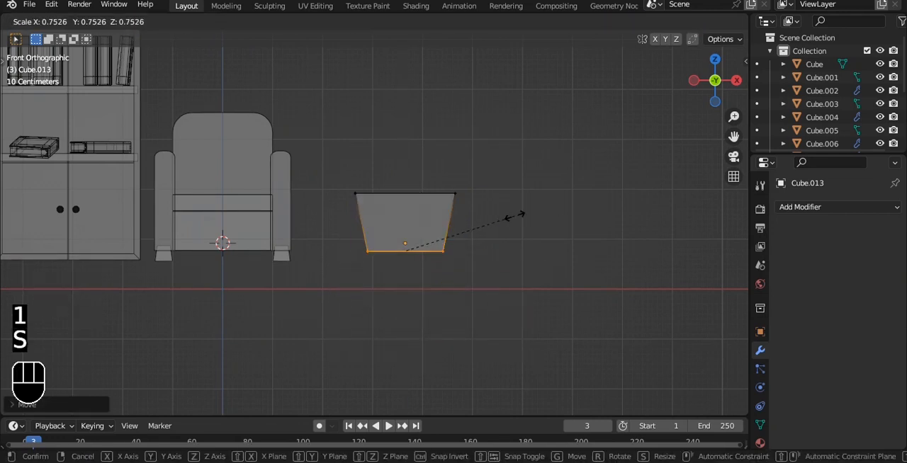
{"action": "left_click", "coordinate": [460, 197]}
Separate the tapered block's top face into its own object and delete both pieces.
{"action": "scroll", "coordinate": [462, 145], "scroll_direction": "up", "scroll_amount": 1}
{"action": "left_click_drag", "start_coordinate": [463, 144], "coordinate": [453, 210], "text": "alt"}
{"action": "key", "text": "alt+z"}
{"action": "key", "text": "3"}
{"action": "left_click", "coordinate": [453, 211]}
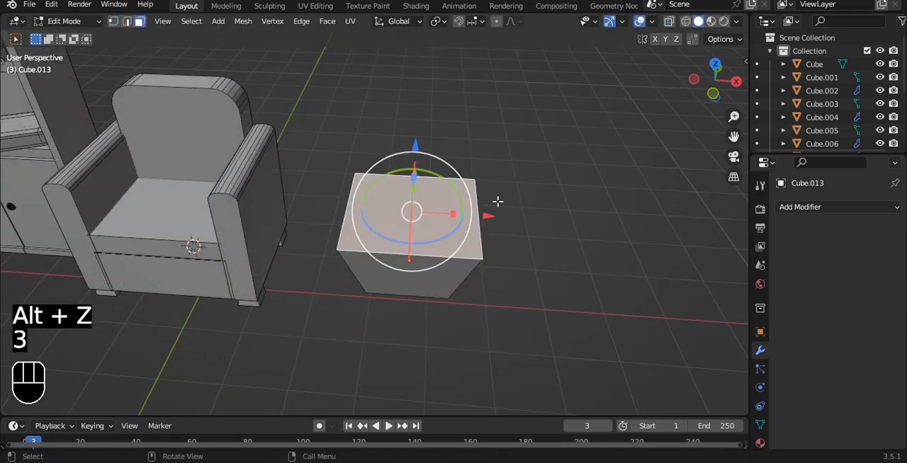
{"action": "scroll", "coordinate": [542, 178], "scroll_direction": "up", "scroll_amount": 2}
{"action": "key", "text": "p"}
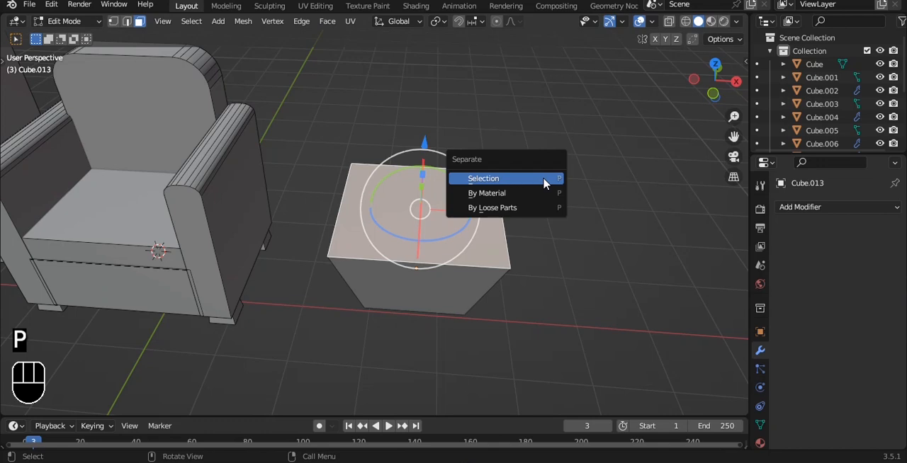
{"action": "left_click", "coordinate": [544, 179]}
{"action": "key", "text": "Tab"}
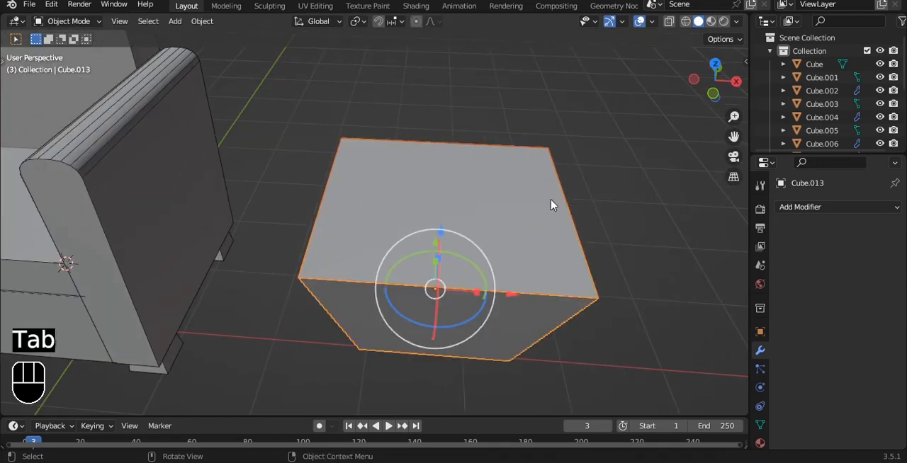
{"action": "key", "text": "Delete"}
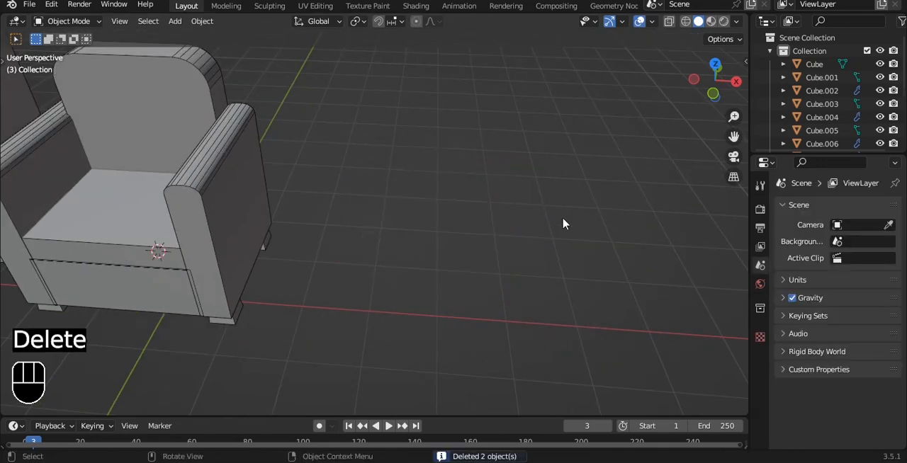
Add a plane and move it along X to the free side of the armchair.
{"action": "key", "text": "shift+a"}
{"action": "mouse_move", "coordinate": [496, 192]}
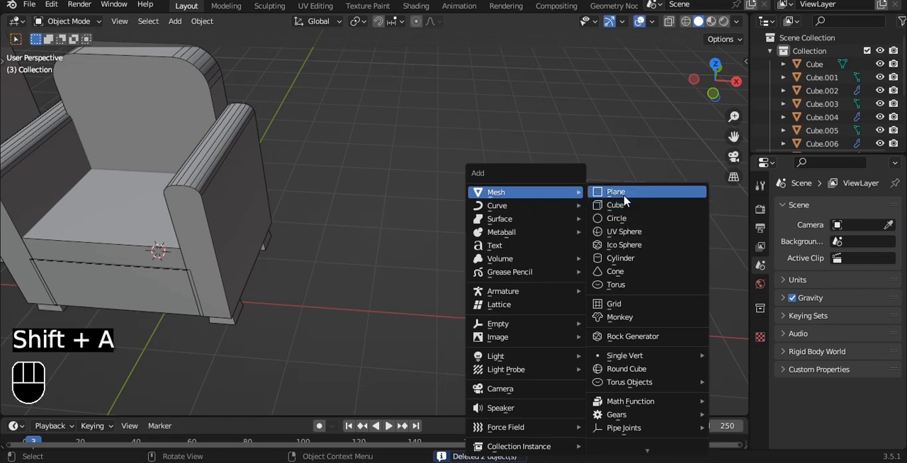
{"action": "left_click", "coordinate": [616, 192]}
{"action": "left_click_drag", "start_coordinate": [227, 264], "coordinate": [467, 234]}
Subdivide the plane repeatedly into a 16 by 16 grid of faces.
{"action": "key", "text": "Tab"}
{"action": "right_click", "coordinate": [487, 184]}
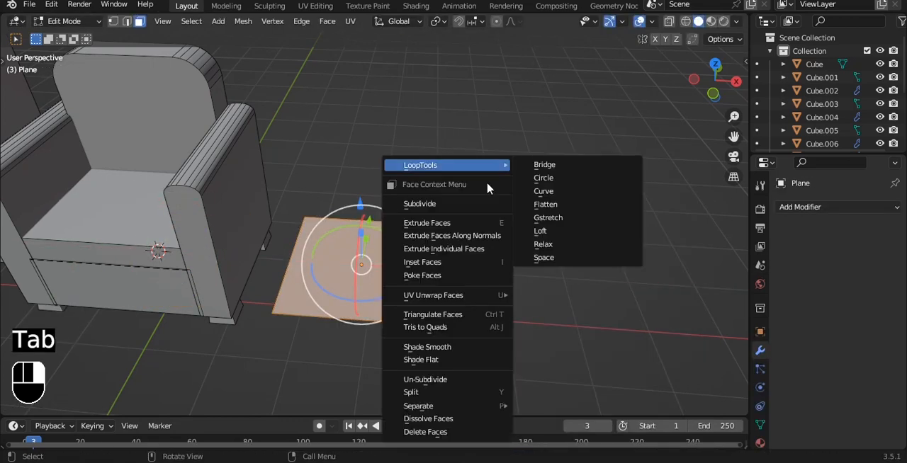
{"action": "left_click", "coordinate": [446, 204]}
{"action": "right_click", "coordinate": [446, 211]}
{"action": "left_click", "coordinate": [447, 212]}
{"action": "right_click", "coordinate": [445, 207]}
{"action": "left_click", "coordinate": [446, 206]}
{"action": "scroll", "coordinate": [512, 212], "scroll_direction": "up", "scroll_amount": 2}
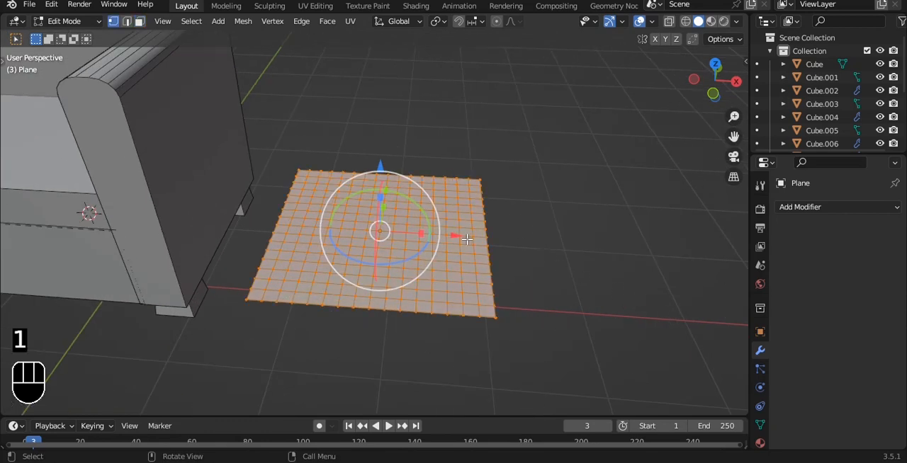
Extrude the subdivided plane about 0.15 m downward along global Z.
{"action": "key", "text": "e"}
{"action": "key", "text": "z"}
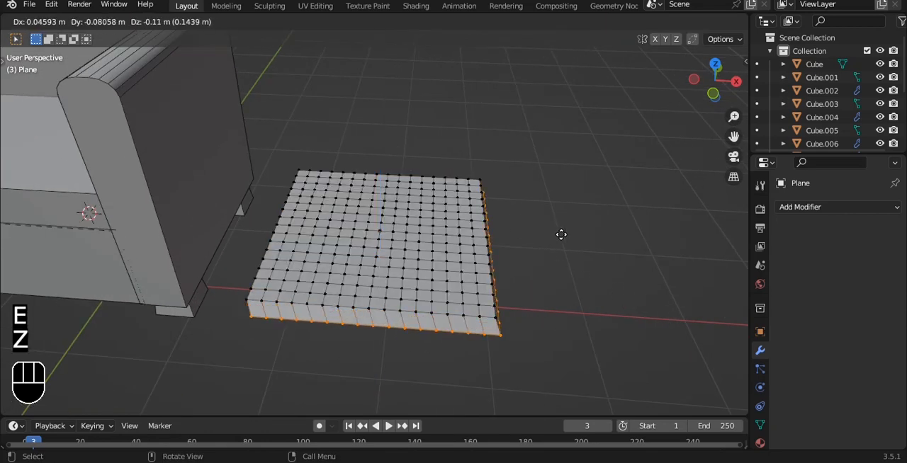
{"action": "key", "text": "z"}
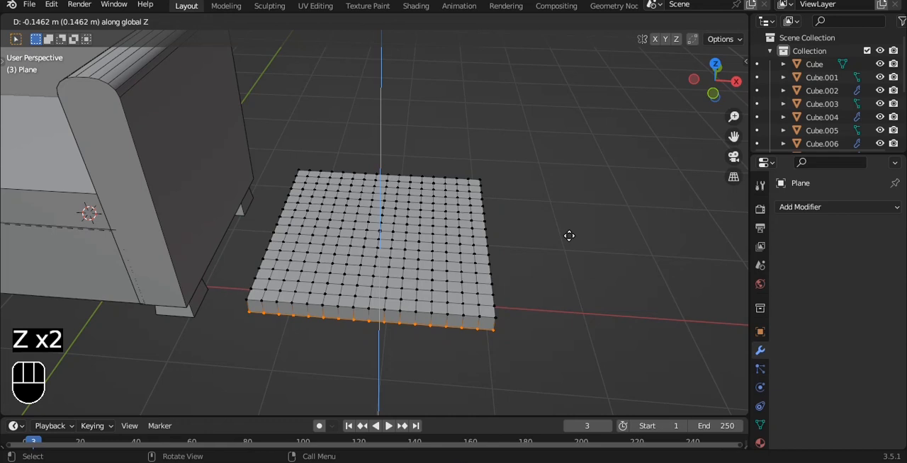
{"action": "left_click", "coordinate": [566, 237]}
Select all the slab's top faces from corner to corner in top view and create a vertex group.
{"action": "key", "text": "KP_7"}
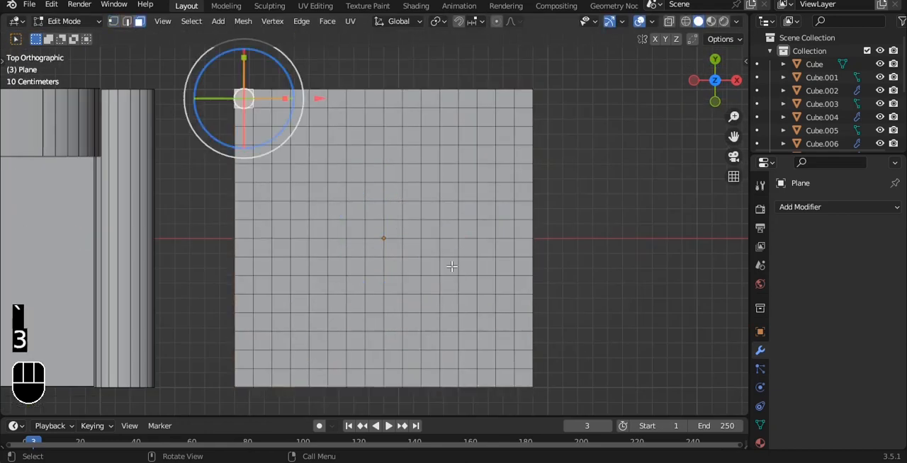
{"action": "left_click", "coordinate": [528, 381], "text": "ctrl+shift"}
{"action": "left_click", "coordinate": [760, 425]}
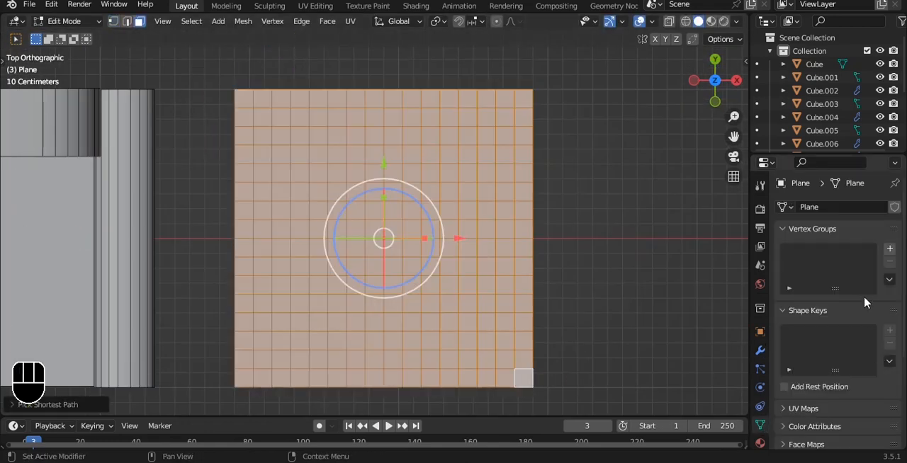
{"action": "left_click", "coordinate": [889, 248]}
{"action": "left_click", "coordinate": [760, 350]}
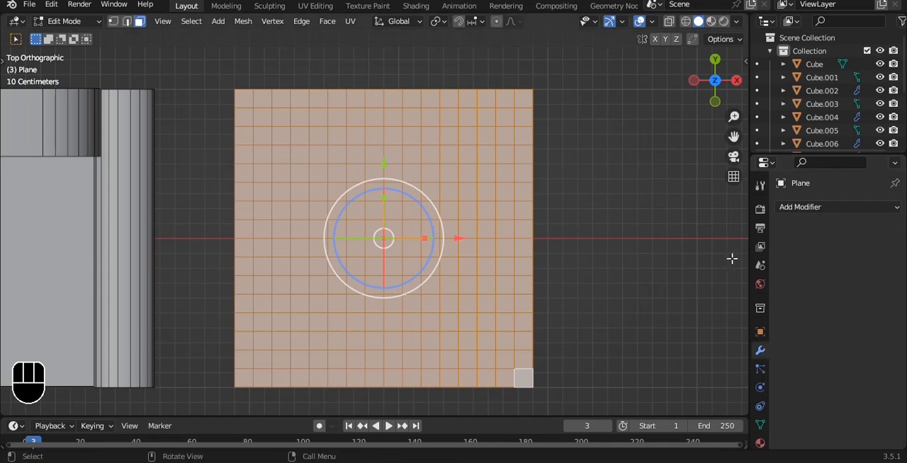
Add a Displace modifier to the slab and give it a new texture of type Clouds.
{"action": "key", "text": "Tab"}
{"action": "left_click", "coordinate": [805, 207]}
{"action": "left_click", "coordinate": [748, 292]}
{"action": "left_click_drag", "start_coordinate": [521, 257], "coordinate": [497, 166], "text": "alt"}
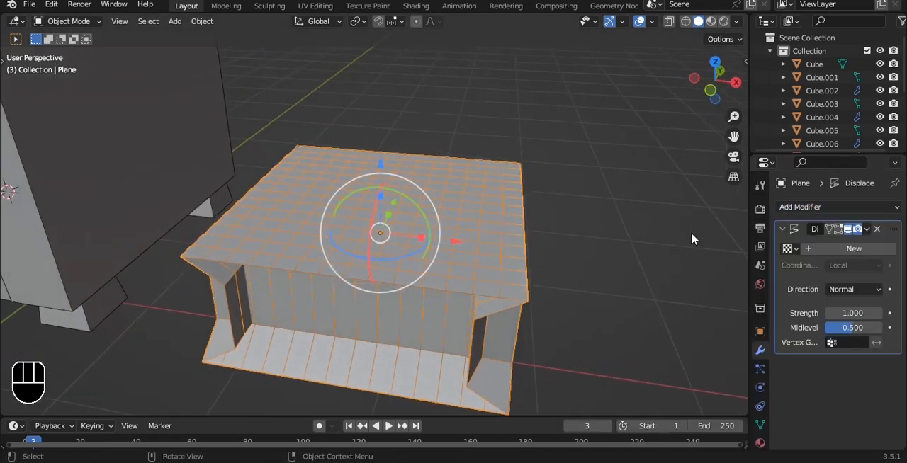
{"action": "left_click", "coordinate": [854, 248]}
{"action": "left_click", "coordinate": [892, 250]}
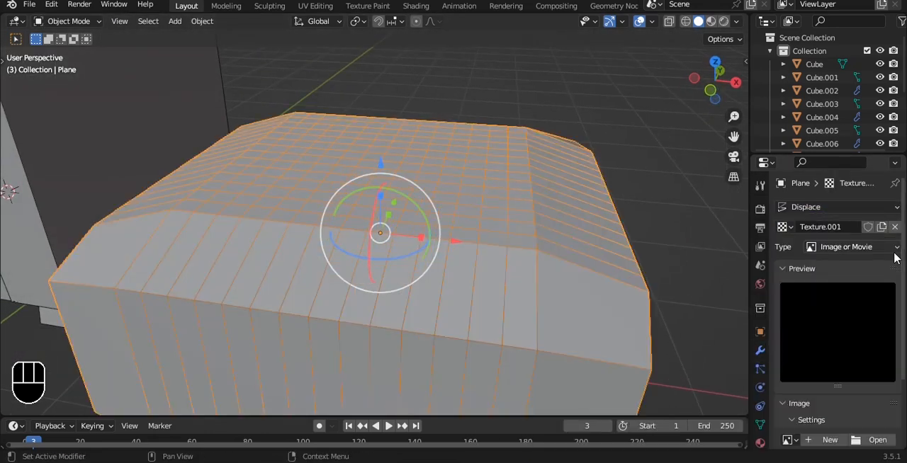
{"action": "left_click", "coordinate": [880, 247]}
{"action": "left_click", "coordinate": [841, 292]}
Adjust the Clouds texture and set the Displace strength to 0.2.
{"action": "scroll", "coordinate": [519, 209], "scroll_direction": "down", "scroll_amount": 3}
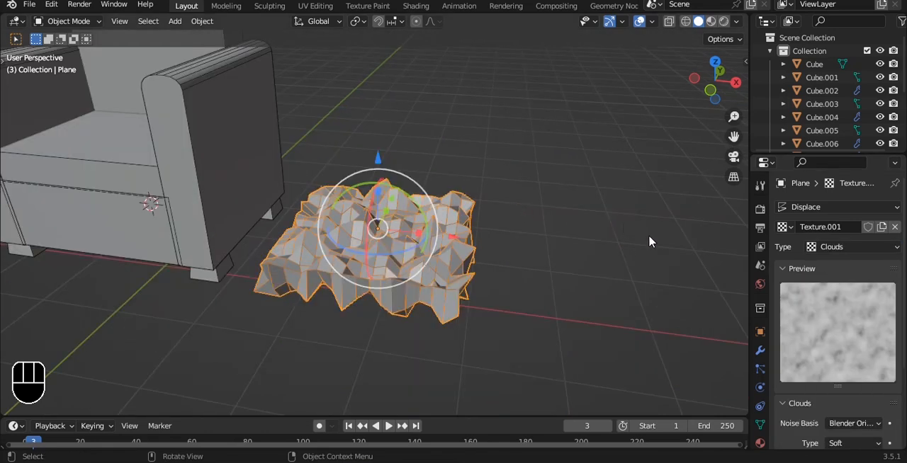
{"action": "scroll", "coordinate": [833, 366], "scroll_direction": "down", "scroll_amount": 4}
{"action": "scroll", "coordinate": [838, 369], "scroll_direction": "up", "scroll_amount": 1}
{"action": "scroll", "coordinate": [737, 371], "scroll_direction": "up", "scroll_amount": 1}
{"action": "left_click_drag", "start_coordinate": [854, 398], "coordinate": [822, 382]}
{"action": "left_click", "coordinate": [760, 351]}
{"action": "mouse_move", "coordinate": [854, 314]}
{"action": "left_mouse_down"}
{"action": "mouse_move", "coordinate": [875, 313]}
{"action": "mouse_move", "coordinate": [839, 313]}
{"action": "left_mouse_up"}
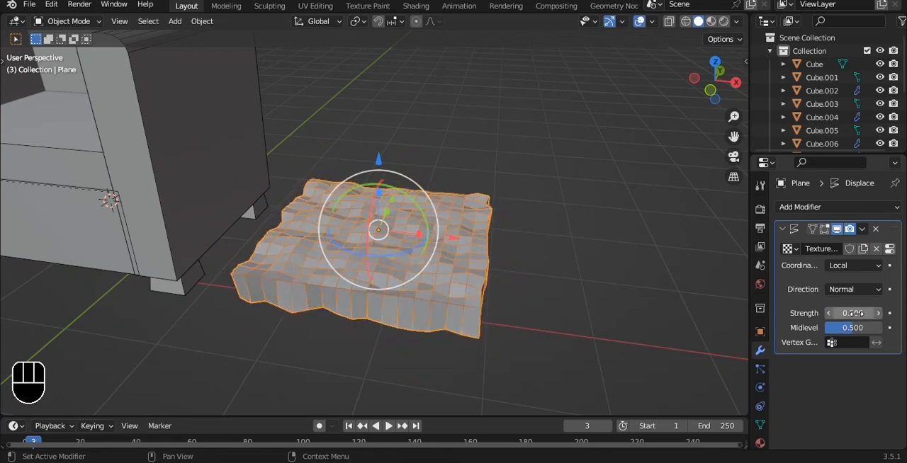
Add a level 3 Subdivision Surface to the displaced slab to smooth it into a cushion.
{"action": "key", "text": "ctrl+3"}
{"action": "scroll", "coordinate": [486, 188], "scroll_direction": "up", "scroll_amount": 3}
{"action": "left_click", "coordinate": [497, 141]}
{"action": "scroll", "coordinate": [498, 140], "scroll_direction": "down", "scroll_amount": 2}
Add a cube in front view and place it under the cushion.
{"action": "key", "text": "grave"}
{"action": "left_click", "coordinate": [490, 192]}
{"action": "left_click_drag", "start_coordinate": [492, 246], "coordinate": [500, 224], "text": "shift"}
{"action": "scroll", "coordinate": [457, 220], "scroll_direction": "up", "scroll_amount": 2}
{"action": "scroll", "coordinate": [457, 218], "scroll_direction": "down", "scroll_amount": 3}
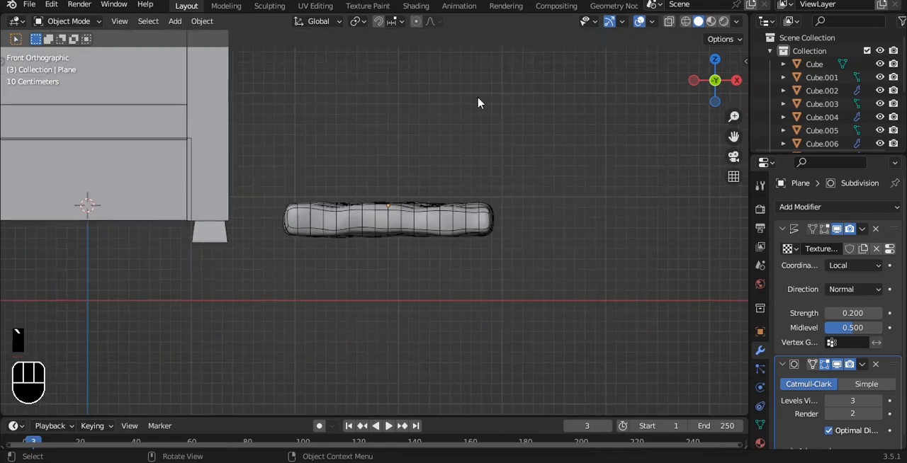
{"action": "key", "text": "shift+a"}
{"action": "mouse_move", "coordinate": [497, 98]}
{"action": "left_click", "coordinate": [544, 110]}
{"action": "key", "text": "g"}
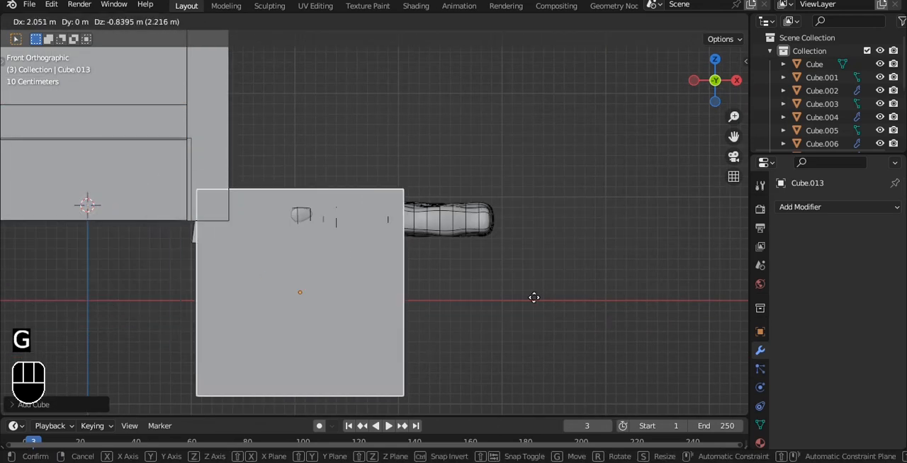
{"action": "left_click", "coordinate": [593, 286]}
Scale the cube slightly wider than the cushion and raise it to the cushion's underside.
{"action": "left_click_drag", "start_coordinate": [386, 237], "coordinate": [391, 248]}
{"action": "key", "text": "s"}
{"action": "left_click", "coordinate": [462, 239]}
{"action": "left_click_drag", "start_coordinate": [480, 239], "coordinate": [480, 170], "text": "alt+shift"}
Raise the cube's bottom vertices and scale them inward to form a shallow box tapering towards its base.
{"action": "key", "text": "Tab"}
{"action": "key", "text": "alt+z"}
{"action": "key", "text": "1"}
{"action": "left_click_drag", "start_coordinate": [247, 281], "coordinate": [580, 422]}
{"action": "left_click_drag", "start_coordinate": [388, 291], "coordinate": [391, 173]}
{"action": "key", "text": "s"}
{"action": "left_click", "coordinate": [552, 222]}
{"action": "key", "text": "Tab"}
{"action": "key", "text": "alt+z"}
{"action": "left_click_drag", "start_coordinate": [563, 151], "coordinate": [524, 190], "text": "alt"}
{"action": "left_click", "coordinate": [433, 181]}
{"action": "left_click_drag", "start_coordinate": [384, 76], "coordinate": [377, 94]}
{"action": "key", "text": "ctrl+z"}
Apply the tapered box's scale with face selection set for its mesh.
{"action": "left_click", "coordinate": [486, 246]}
{"action": "key", "text": "Tab"}
{"action": "key", "text": "grave"}
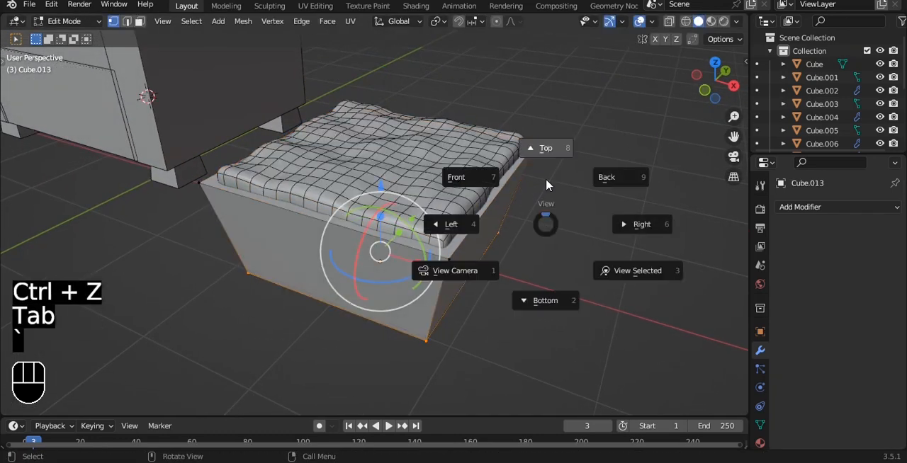
{"action": "left_click", "coordinate": [540, 201]}
{"action": "key", "text": "Tab"}
{"action": "key", "text": "Tab"}
{"action": "key", "text": "3"}
Inset the box's top face by about 0.08 m to leave a thin rim.
{"action": "key", "text": "Tab"}
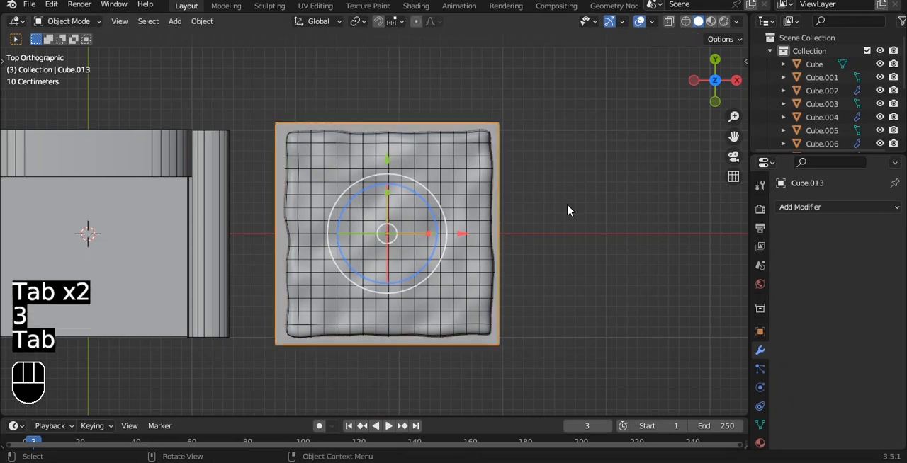
{"action": "key", "text": "ctrl+a"}
{"action": "left_click", "coordinate": [567, 204]}
{"action": "key", "text": "Tab"}
{"action": "scroll", "coordinate": [591, 190], "scroll_direction": "up", "scroll_amount": 1}
{"action": "key", "text": "i"}
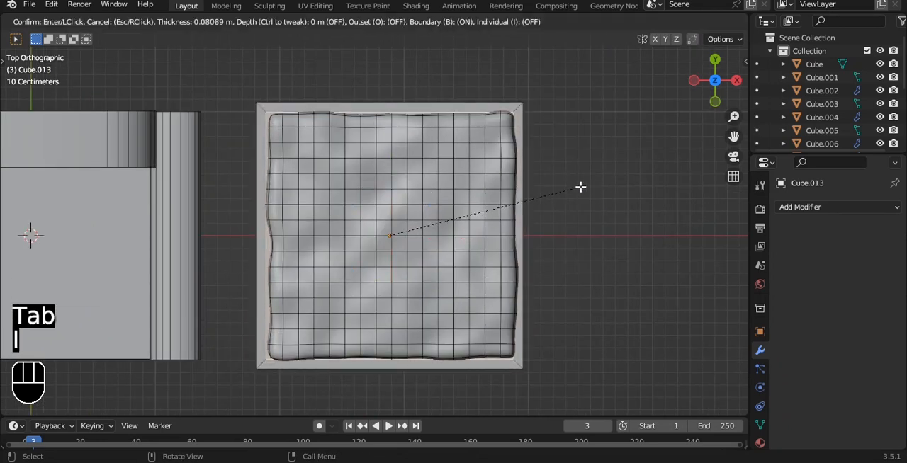
{"action": "left_click", "coordinate": [580, 186]}
Extrude the inset face down to just above the base and scale it to about 0.84 to follow the tapered walls.
{"action": "key", "text": "grave"}
{"action": "left_click", "coordinate": [546, 119]}
{"action": "key", "text": "alt+z"}
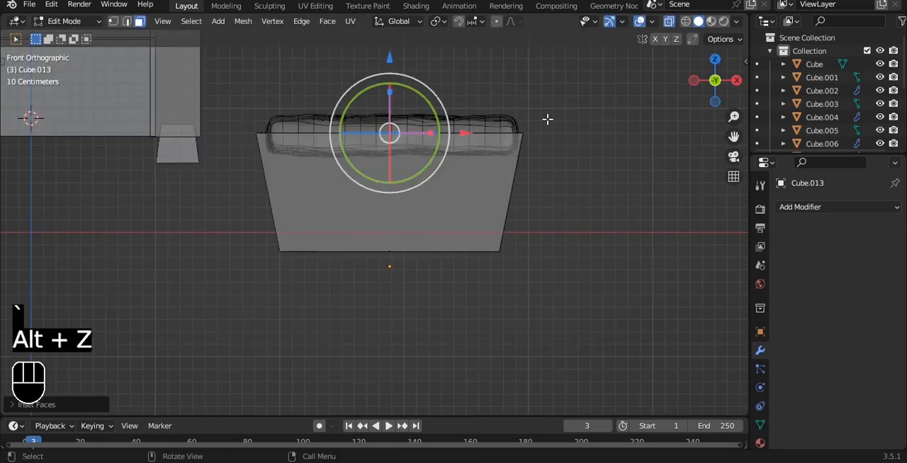
{"action": "key", "text": "e"}
{"action": "left_click", "coordinate": [557, 227]}
{"action": "key", "text": "s"}
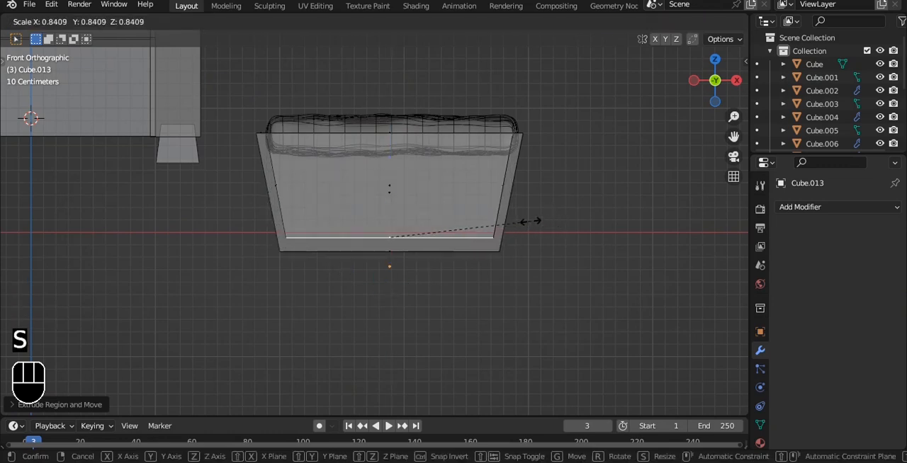
{"action": "left_click", "coordinate": [531, 222]}
Lower the cushion into the hollow box below its rim and save the file.
{"action": "key", "text": "Tab"}
{"action": "key", "text": "alt+z"}
{"action": "middle_click_drag", "start_coordinate": [522, 173], "coordinate": [481, 187]}
{"action": "left_click", "coordinate": [439, 145]}
{"action": "left_click_drag", "start_coordinate": [394, 51], "coordinate": [394, 80]}
{"action": "left_click", "coordinate": [580, 112]}
{"action": "middle_click_drag", "start_coordinate": [580, 112], "coordinate": [566, 145]}
{"action": "key", "text": "grave"}
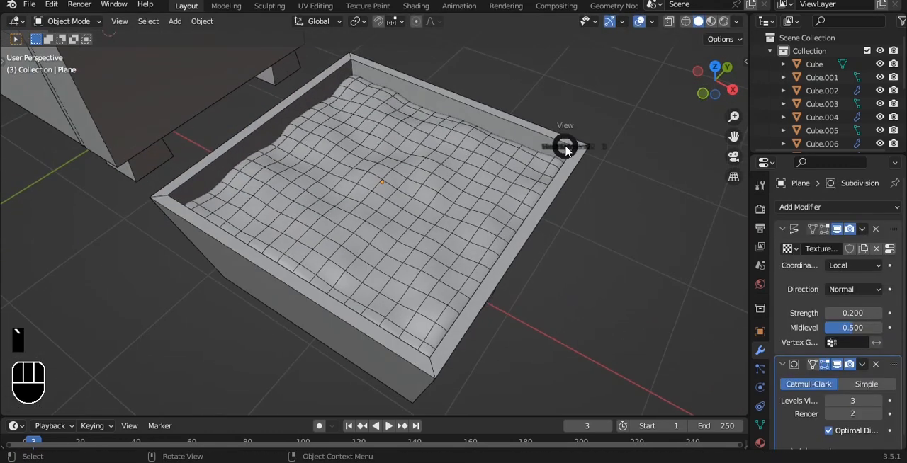
{"action": "left_click", "coordinate": [536, 108]}
{"action": "scroll", "coordinate": [534, 112], "scroll_direction": "down", "scroll_amount": 2}
{"action": "key", "text": "ctrl+s"}
{"action": "scroll", "coordinate": [510, 131], "scroll_direction": "down", "scroll_amount": 2}
{"action": "middle_click_drag", "start_coordinate": [508, 133], "coordinate": [472, 217]}
{"action": "left_click", "coordinate": [472, 227]}
{"action": "key", "text": "s"}
{"action": "right_click", "coordinate": [544, 206]}
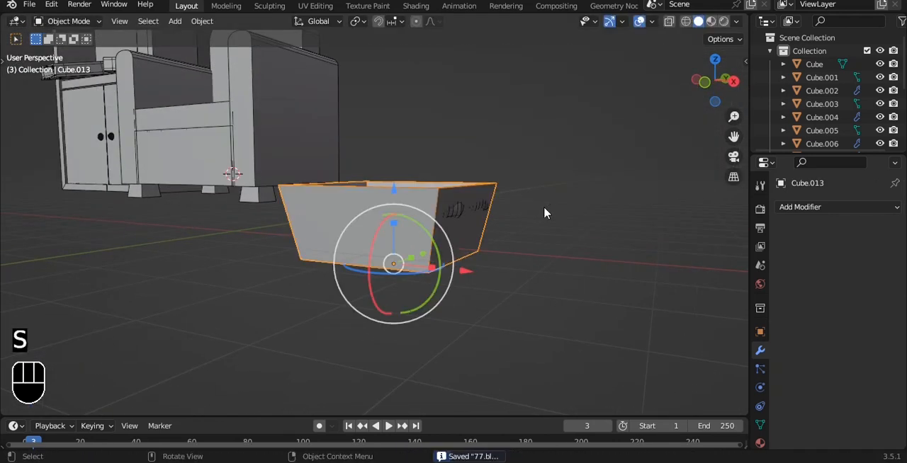
{"action": "key", "text": "s"}
{"action": "left_click", "coordinate": [552, 210]}
Scale the box and cushion together to roughly half their size in front view.
{"action": "middle_click_drag", "start_coordinate": [552, 210], "coordinate": [517, 285]}
{"action": "key", "text": "grave"}
{"action": "left_click", "coordinate": [514, 218]}
{"action": "scroll", "coordinate": [513, 222], "scroll_direction": "up", "scroll_amount": 5}
{"action": "key", "text": "grave"}
{"action": "middle_click_drag", "start_coordinate": [508, 222], "coordinate": [477, 250]}
{"action": "key", "text": "grave"}
{"action": "left_click", "coordinate": [458, 229]}
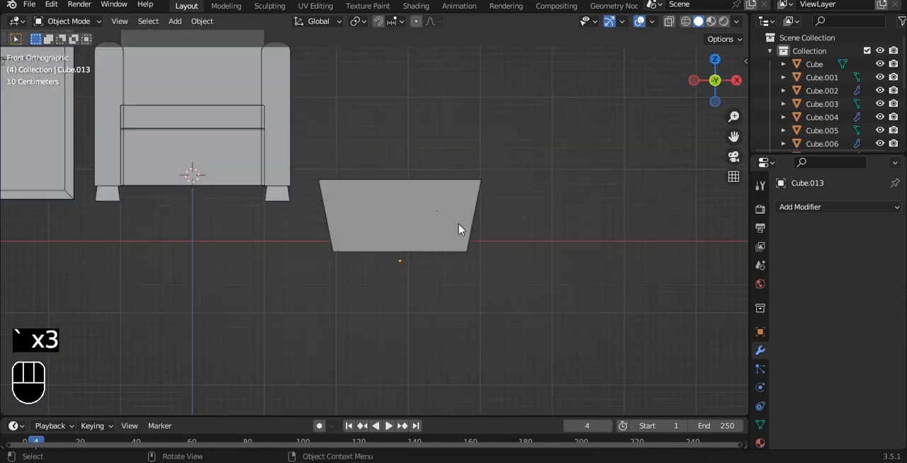
{"action": "key", "text": "s"}
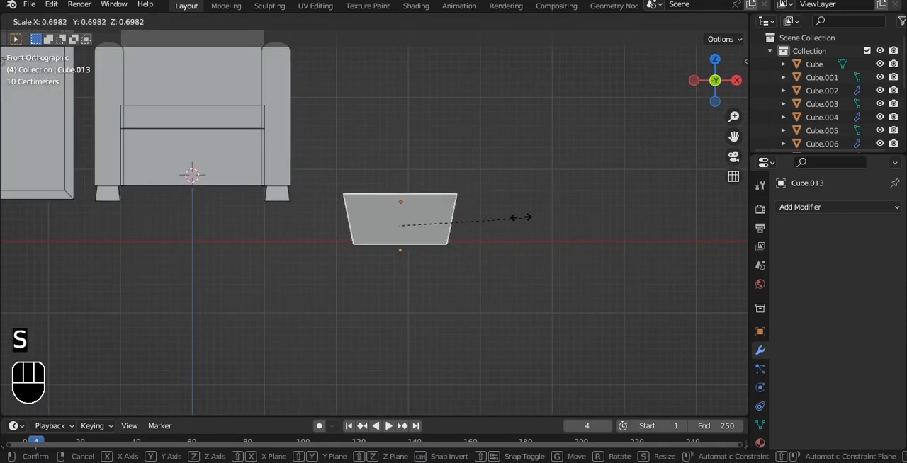
{"action": "left_click", "coordinate": [498, 220]}
{"action": "middle_click_drag", "start_coordinate": [395, 185], "coordinate": [404, 202], "text": "shift"}
Select the box's bottom vertices and move them down to make the box deeper.
{"action": "key", "text": "Tab"}
{"action": "key", "text": "alt+z"}
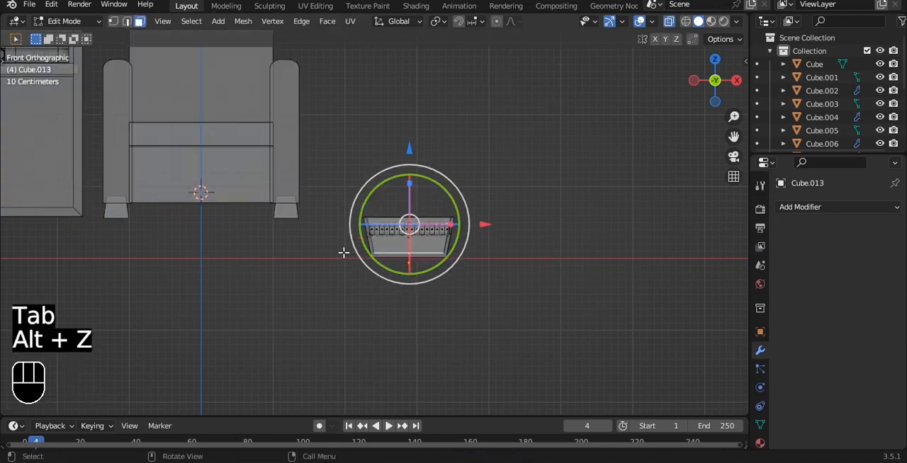
{"action": "key", "text": "1"}
{"action": "left_click_drag", "start_coordinate": [340, 248], "coordinate": [531, 305]}
{"action": "scroll", "coordinate": [531, 305], "scroll_direction": "up", "scroll_amount": 3}
{"action": "left_click_drag", "start_coordinate": [433, 218], "coordinate": [440, 232]}
{"action": "key", "text": "Tab"}
Reposition the box and cushion higher and farther from the armchair, and save the file.
{"action": "scroll", "coordinate": [446, 237], "scroll_direction": "down", "scroll_amount": 1}
{"action": "left_click_drag", "start_coordinate": [422, 168], "coordinate": [423, 51]}
{"action": "scroll", "coordinate": [451, 123], "scroll_direction": "down", "scroll_amount": 4}
{"action": "middle_click_drag", "start_coordinate": [450, 138], "coordinate": [455, 190], "text": "shift"}
{"action": "key", "text": "ctrl+s"}
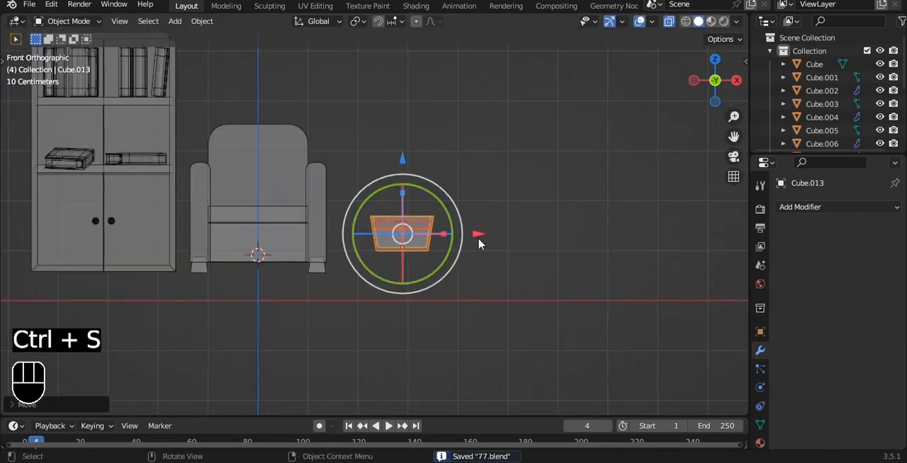
Add a cube and place it between the armchair and the cushioned box.
{"action": "key", "text": "shift+a"}
{"action": "mouse_move", "coordinate": [546, 136]}
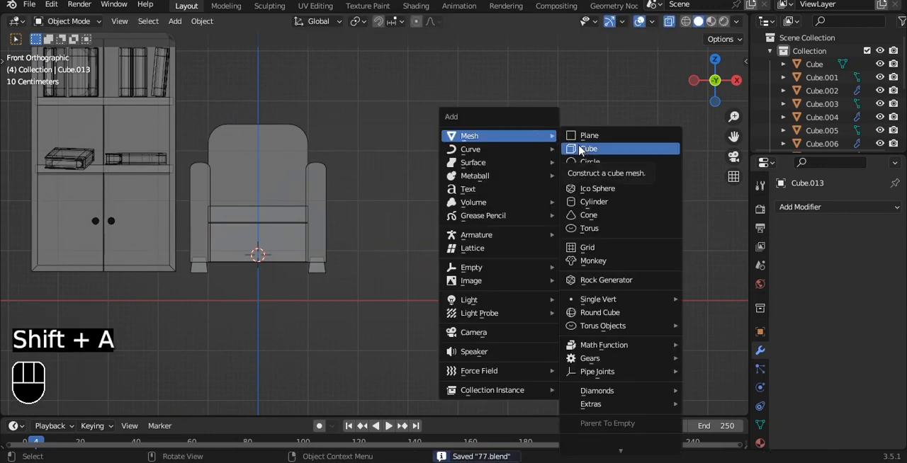
{"action": "left_click", "coordinate": [581, 150]}
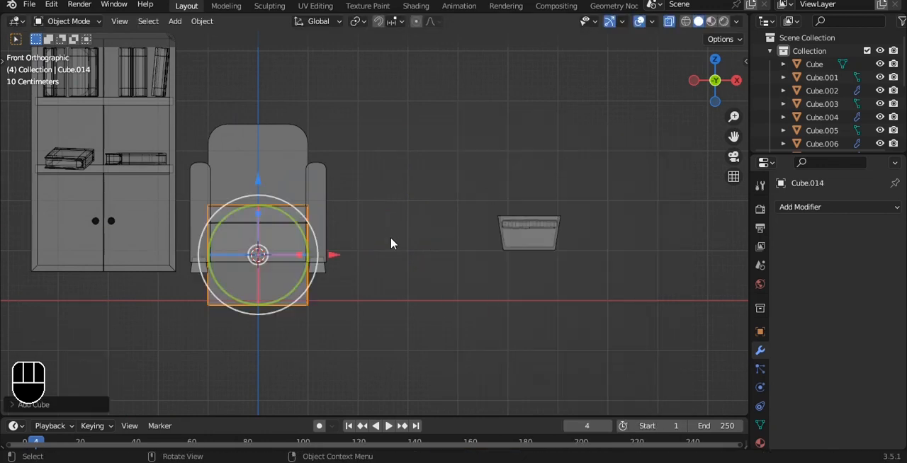
{"action": "key", "text": "g"}
{"action": "left_click", "coordinate": [540, 211]}
{"action": "key", "text": "s"}
{"action": "key", "text": "z"}
{"action": "left_click", "coordinate": [418, 222]}
{"action": "left_click_drag", "start_coordinate": [407, 141], "coordinate": [406, 122]}
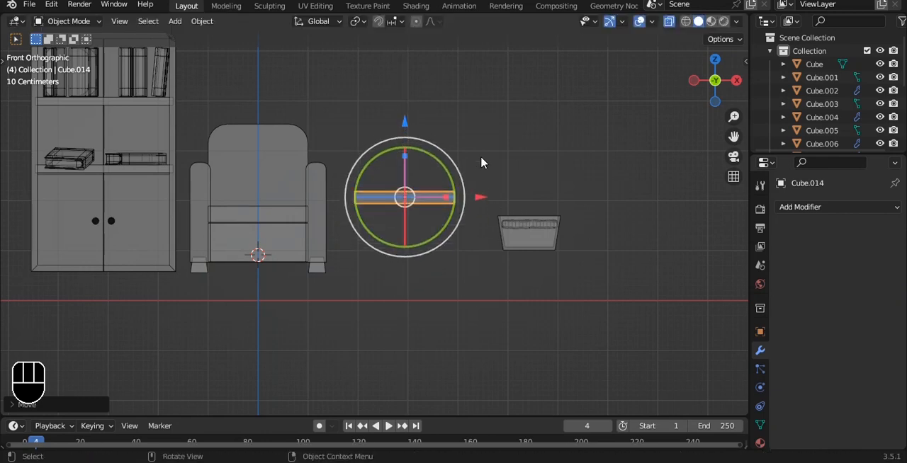
{"action": "key", "text": "ctrl+z"}
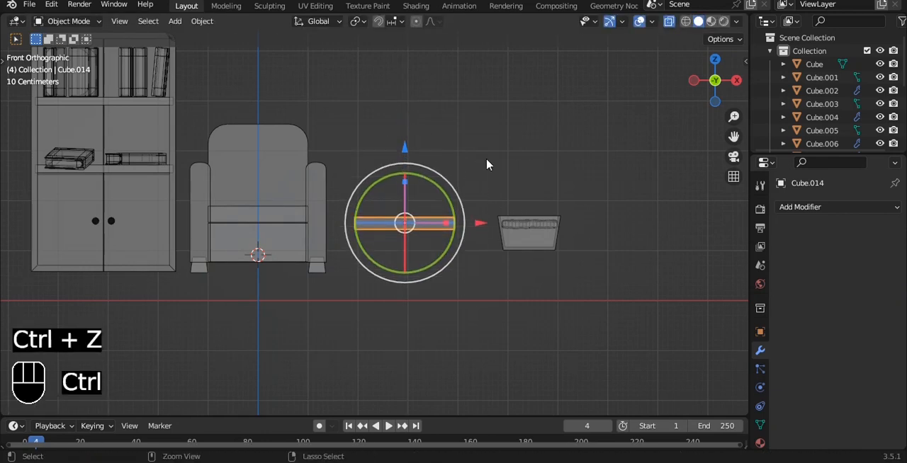
{"action": "key", "text": "ctrl+z"}
Scale the cube into a slim upright post and move it along X towards the cushioned box.
{"action": "key", "text": "s"}
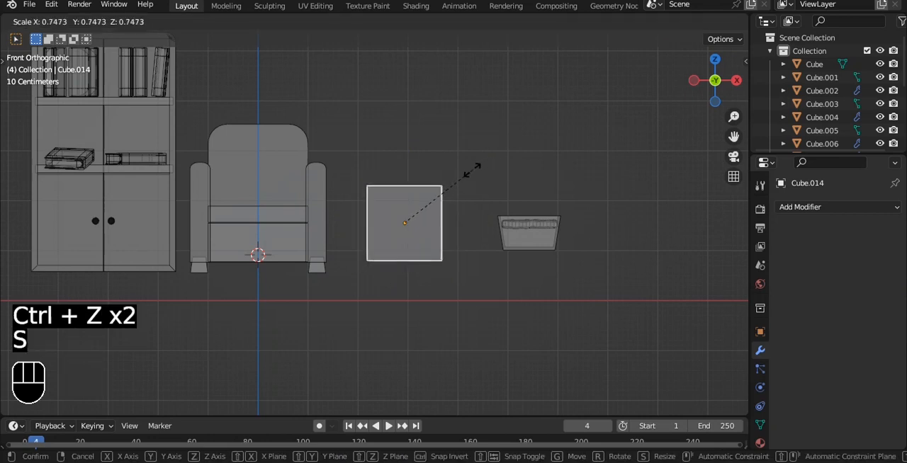
{"action": "left_click", "coordinate": [412, 207]}
{"action": "key", "text": "s"}
{"action": "key", "text": "z"}
{"action": "key", "text": "s"}
{"action": "left_click", "coordinate": [457, 173]}
{"action": "left_click_drag", "start_coordinate": [482, 224], "coordinate": [523, 223]}
{"action": "scroll", "coordinate": [528, 196], "scroll_direction": "up", "scroll_amount": 2}
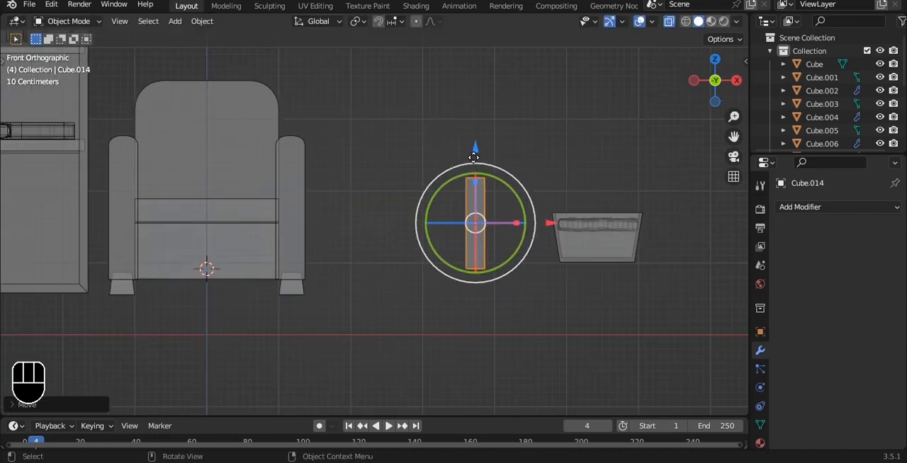
Add a mesh circle and place it just above the post, between the armchair and the box.
{"action": "key", "text": "shift+a"}
{"action": "mouse_move", "coordinate": [565, 136]}
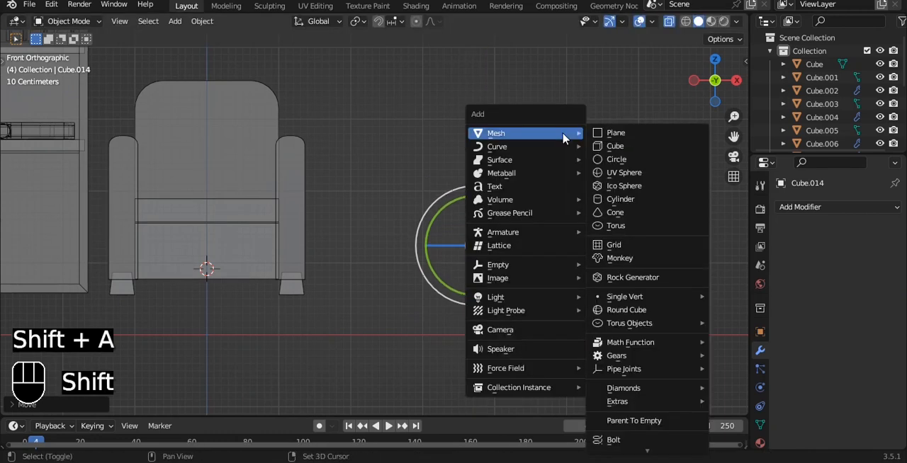
{"action": "left_click", "coordinate": [616, 159]}
{"action": "key", "text": "g"}
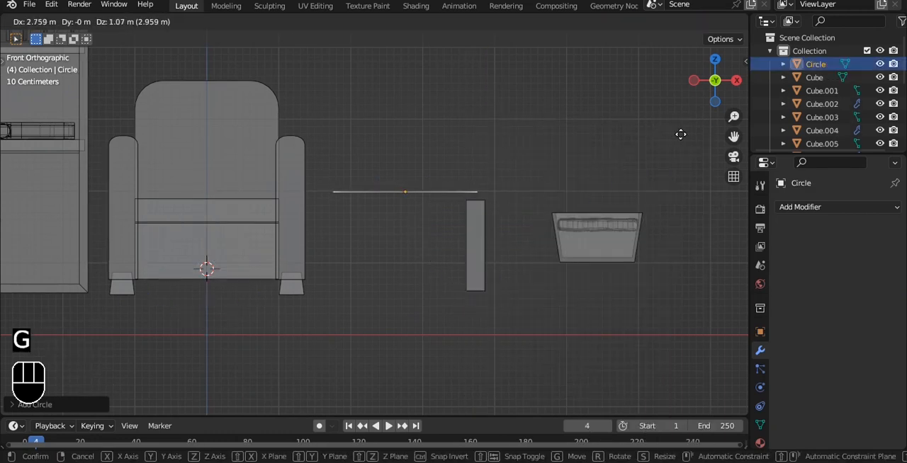
{"action": "left_click", "coordinate": [680, 134]}
Fill the circle with a face and apply Poke Faces to divide it into triangles.
{"action": "key", "text": "KP_7"}
{"action": "key", "text": "Tab"}
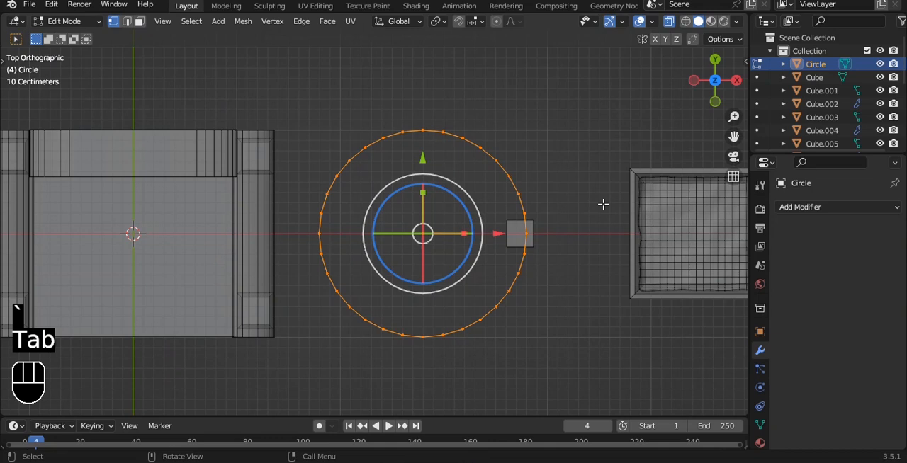
{"action": "key", "text": "f"}
{"action": "right_click", "coordinate": [603, 204]}
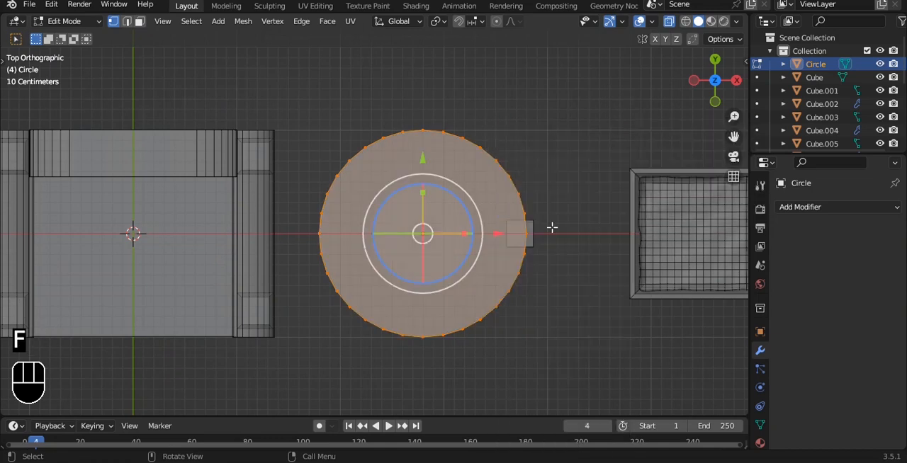
{"action": "key", "text": "ctrl+f"}
{"action": "left_click", "coordinate": [516, 224]}
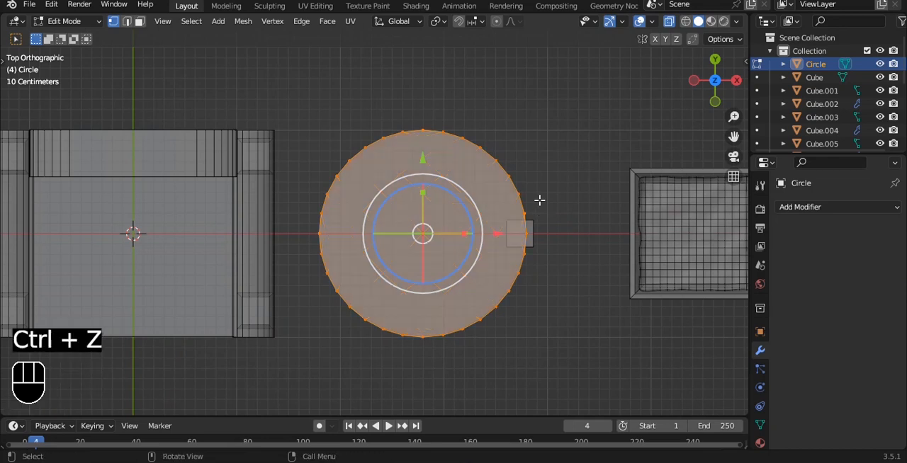
{"action": "key", "text": "ctrl+f"}
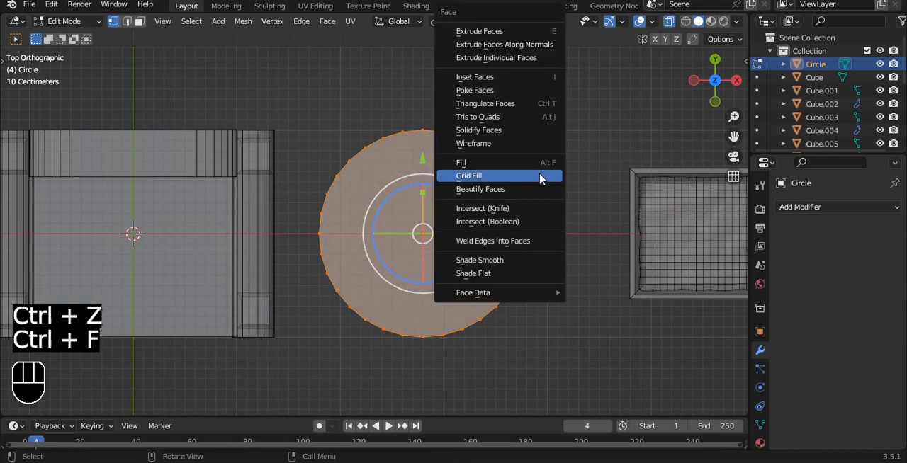
{"action": "left_click", "coordinate": [510, 95]}
Extrude the circular face vertically in front view to form a thin round tabletop.
{"action": "left_click_drag", "start_coordinate": [534, 219], "coordinate": [545, 119], "text": "alt"}
{"action": "key", "text": "e"}
{"action": "left_click", "coordinate": [547, 131]}
{"action": "key", "text": "Tab"}
{"action": "key", "text": "alt+z"}
Add a level 3 Subdivision Surface to the round tabletop.
{"action": "key", "text": "grave"}
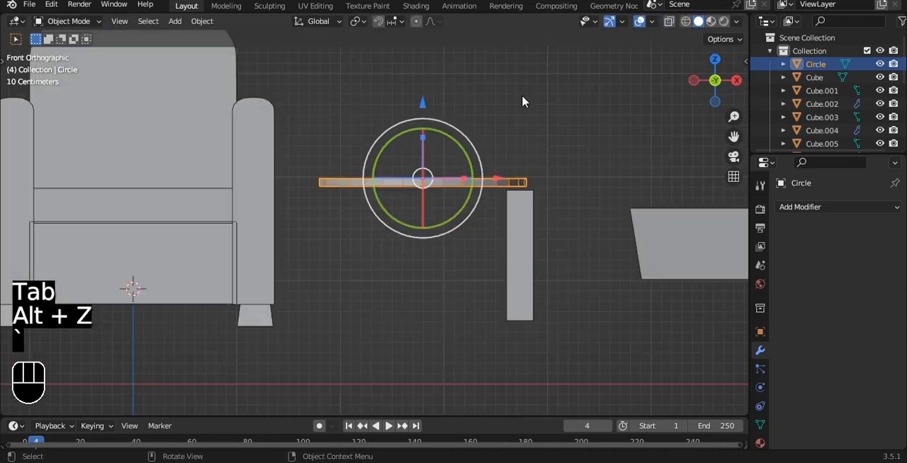
{"action": "key", "text": "ctrl+3"}
{"action": "middle_click_drag", "start_coordinate": [521, 101], "coordinate": [516, 172]}
Add two edge loops around the tabletop's rim, near its upper and lower edges, to sharpen the edges.
{"action": "key", "text": "Tab"}
{"action": "key", "text": "ctrl+r"}
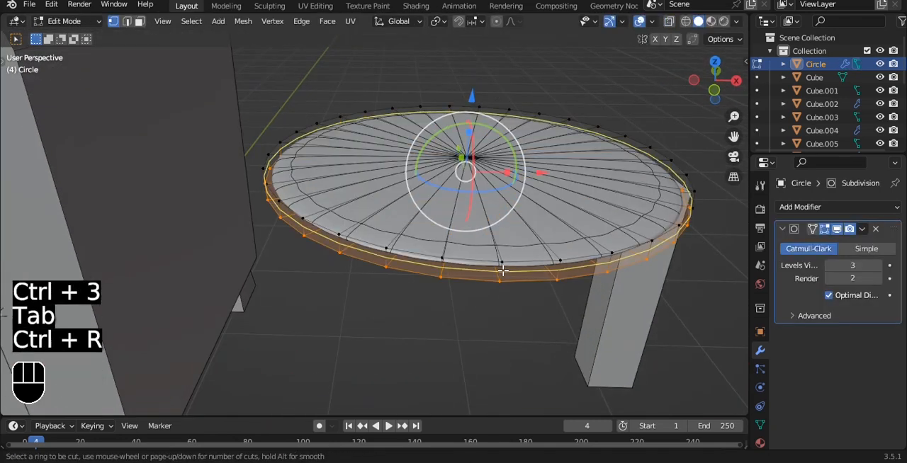
{"action": "left_click", "coordinate": [502, 259]}
{"action": "key", "text": "ctrl+r"}
{"action": "left_click", "coordinate": [501, 272]}
{"action": "left_click", "coordinate": [501, 307]}
{"action": "key", "text": "Tab"}
Scale the post down to about half its size and place it upright under the tabletop's centre.
{"action": "key", "text": "grave"}
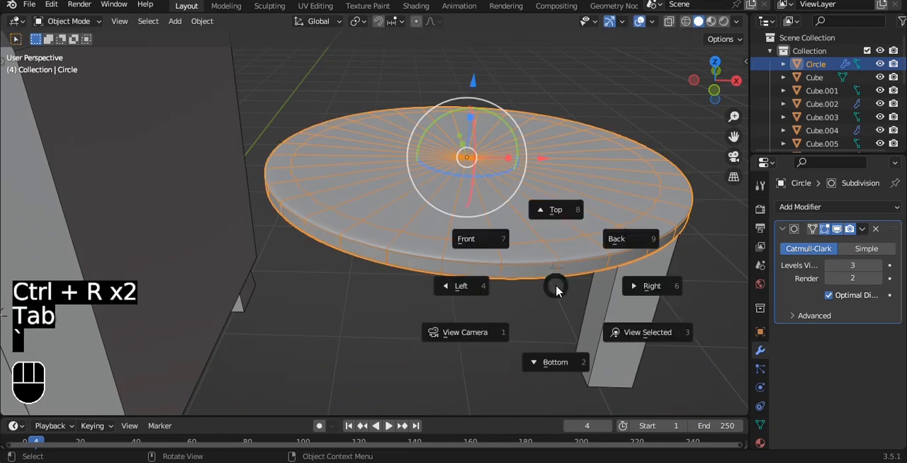
{"action": "left_click", "coordinate": [489, 240]}
{"action": "middle_click_drag", "start_coordinate": [562, 233], "coordinate": [527, 239], "text": "shift"}
{"action": "left_click_drag", "start_coordinate": [421, 114], "coordinate": [432, 67]}
{"action": "left_click", "coordinate": [590, 233]}
{"action": "middle_click_drag", "start_coordinate": [668, 239], "coordinate": [598, 201], "text": "shift"}
{"action": "key", "text": "s"}
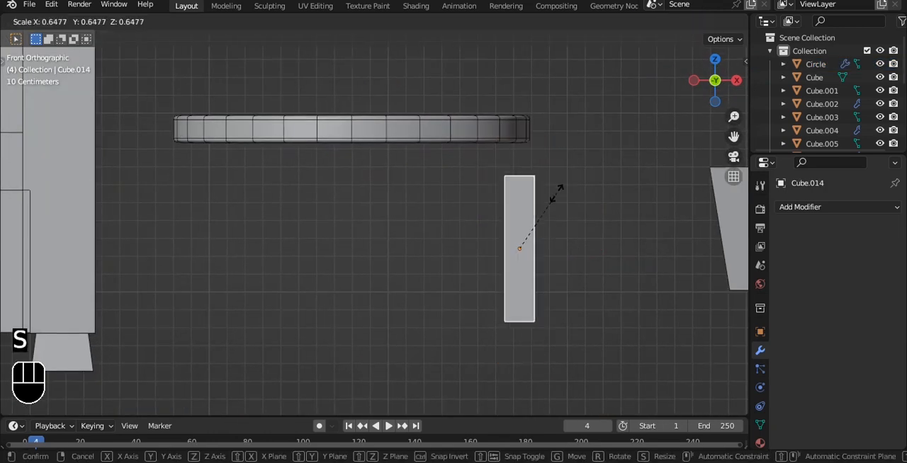
{"action": "left_click", "coordinate": [530, 189]}
{"action": "key", "text": "g"}
{"action": "left_click", "coordinate": [367, 137]}
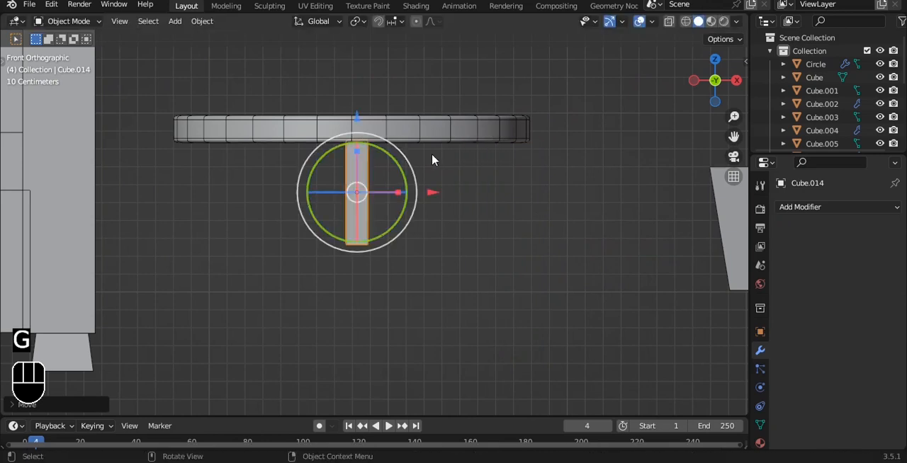
Add a level 3 Subdivision Surface to the post under the tabletop.
{"action": "key", "text": "Delete"}
{"action": "key", "text": "ctrl+z"}
{"action": "key", "text": "ctrl+3"}
Widen the lower end of the post under the tabletop to about five times its width.
{"action": "key", "text": "Tab"}
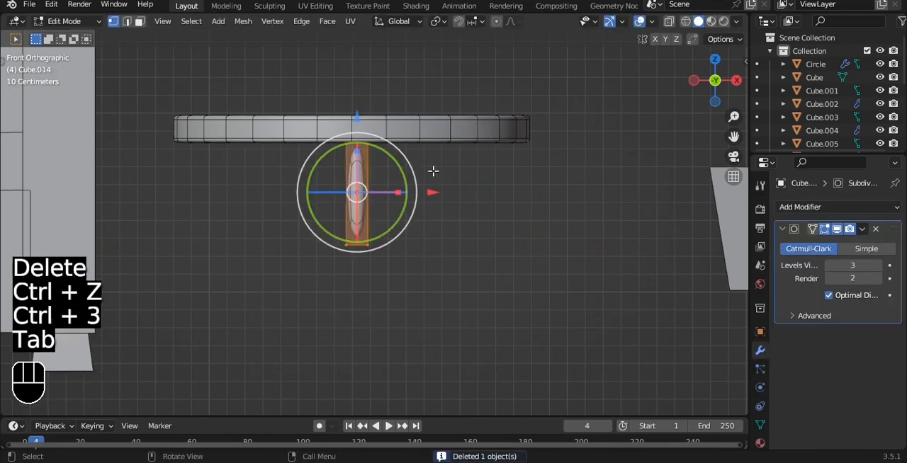
{"action": "key", "text": "alt+z"}
{"action": "key", "text": "1"}
{"action": "left_click_drag", "start_coordinate": [332, 121], "coordinate": [482, 163]}
{"action": "key", "text": "s"}
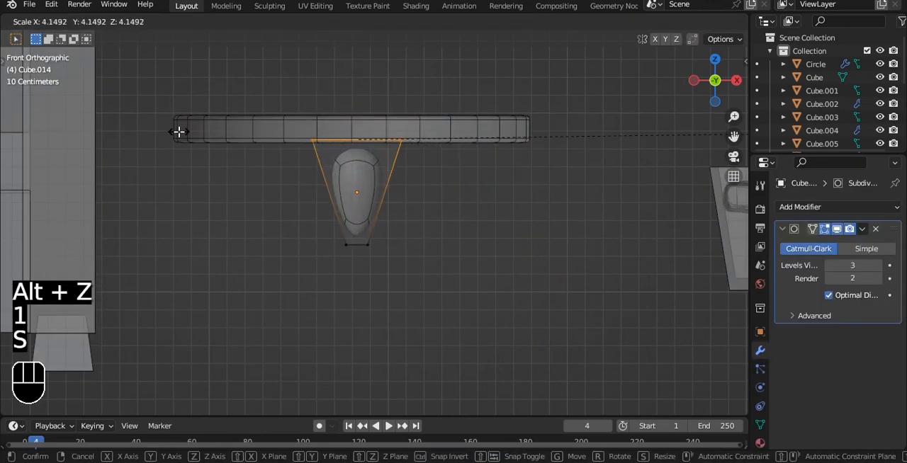
{"action": "right_click", "coordinate": [178, 132]}
{"action": "left_click_drag", "start_coordinate": [261, 203], "coordinate": [508, 276]}
{"action": "key", "text": "s"}
{"action": "left_click", "coordinate": [342, 267]}
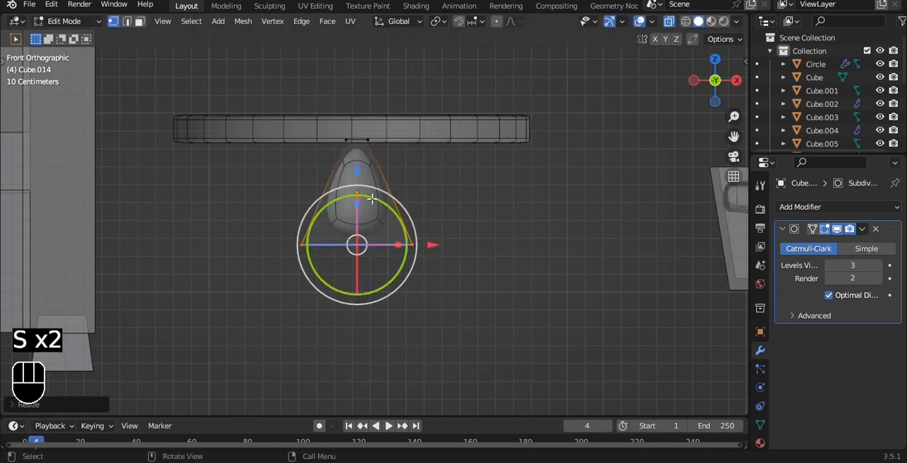
Extrude the post's lower end downward and scale it outward to form a flared conical pedestal.
{"action": "key", "text": "e"}
{"action": "left_click", "coordinate": [408, 278]}
{"action": "key", "text": "s"}
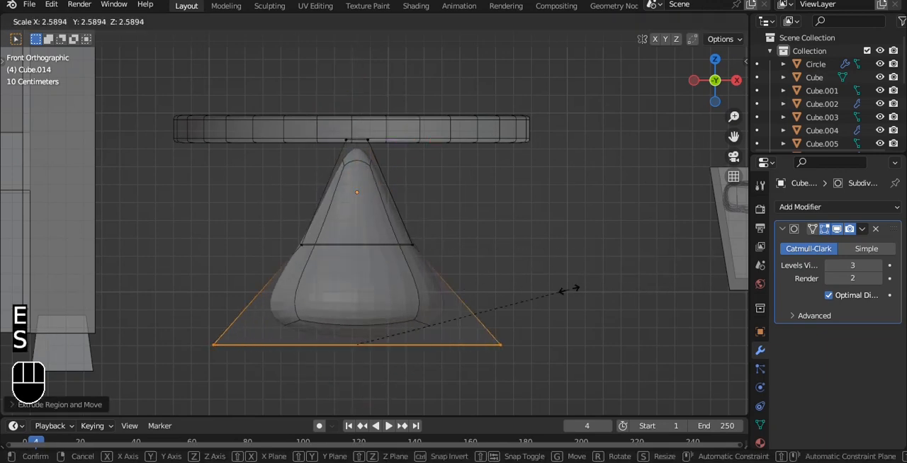
{"action": "left_click", "coordinate": [593, 291]}
{"action": "key", "text": "Tab"}
{"action": "key", "text": "alt+z"}
Shade the table's pedestal smooth with auto smooth, keeping its Subdivision Surface at level 3.
{"action": "middle_click_drag", "start_coordinate": [458, 202], "coordinate": [397, 195]}
{"action": "scroll", "coordinate": [396, 195], "scroll_direction": "up", "scroll_amount": 3}
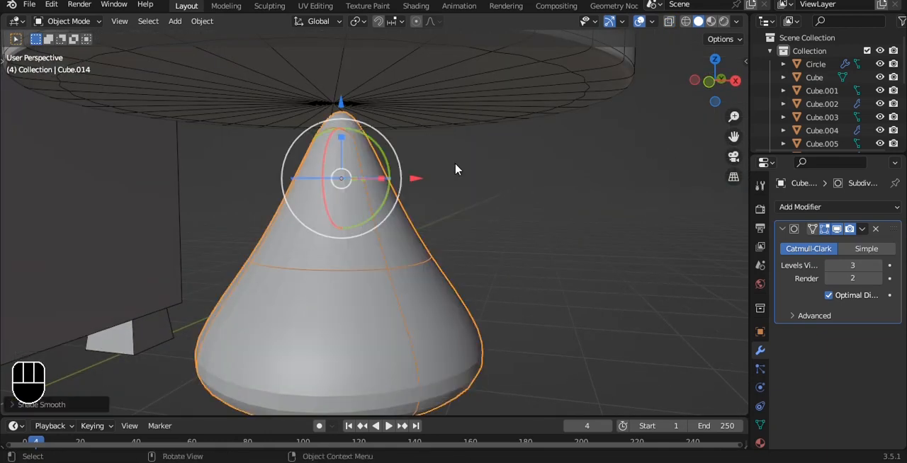
{"action": "left_click", "coordinate": [832, 267]}
{"action": "left_click", "coordinate": [831, 268]}
{"action": "key", "text": "ctrl+a"}
{"action": "key", "text": "ctrl+3"}
{"action": "key", "text": "grave"}
{"action": "left_click", "coordinate": [566, 222]}
{"action": "right_click", "coordinate": [566, 221]}
{"action": "left_click", "coordinate": [552, 204]}
Raise the pedestal so that its narrow upper end meets the underside of the tabletop.
{"action": "scroll", "coordinate": [482, 189], "scroll_direction": "down", "scroll_amount": 2}
{"action": "left_click_drag", "start_coordinate": [356, 113], "coordinate": [354, 84]}
{"action": "left_click", "coordinate": [544, 203]}
{"action": "scroll", "coordinate": [524, 188], "scroll_direction": "down", "scroll_amount": 2}
{"action": "left_click_drag", "start_coordinate": [496, 167], "coordinate": [449, 200], "text": "alt"}
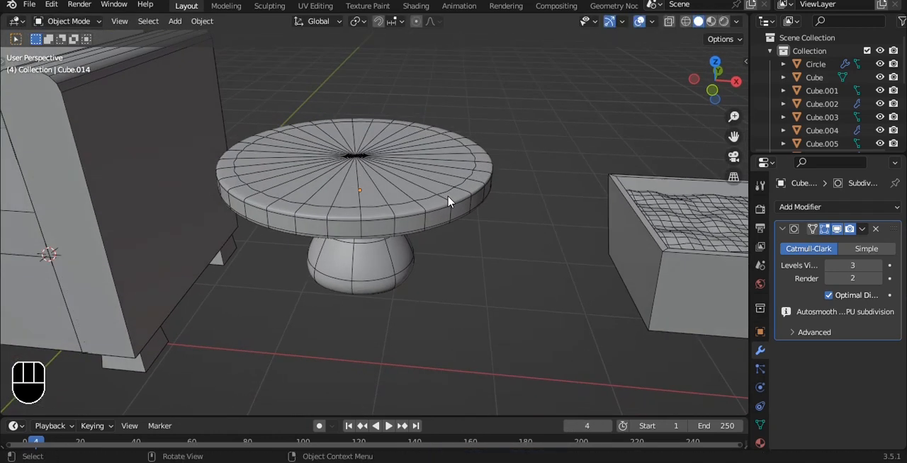
Lower the round table until its base is level with the armchair's feet, and save the file.
{"action": "key", "text": "grave"}
{"action": "left_click", "coordinate": [428, 179]}
{"action": "scroll", "coordinate": [429, 175], "scroll_direction": "down", "scroll_amount": 2}
{"action": "scroll", "coordinate": [407, 177], "scroll_direction": "down", "scroll_amount": 3}
{"action": "left_click_drag", "start_coordinate": [339, 178], "coordinate": [438, 244], "text": "alt+shift"}
{"action": "left_click_drag", "start_coordinate": [409, 134], "coordinate": [405, 154]}
{"action": "left_click", "coordinate": [463, 130]}
{"action": "key", "text": "ctrl+s"}
{"action": "left_click_drag", "start_coordinate": [463, 129], "coordinate": [450, 180], "text": "alt"}
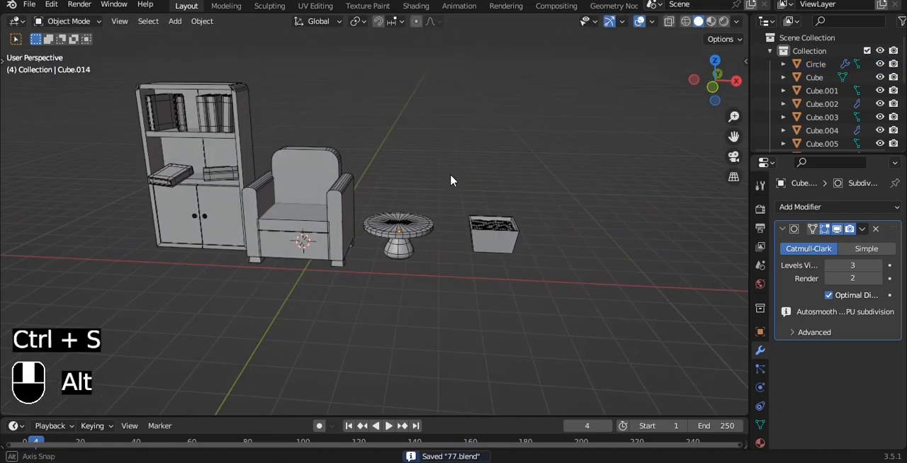
Add a cube and place it directly above the tapered box.
{"action": "key", "text": "grave"}
{"action": "left_click", "coordinate": [554, 126]}
{"action": "scroll", "coordinate": [543, 117], "scroll_direction": "up", "scroll_amount": 3}
{"action": "key", "text": "shift+a"}
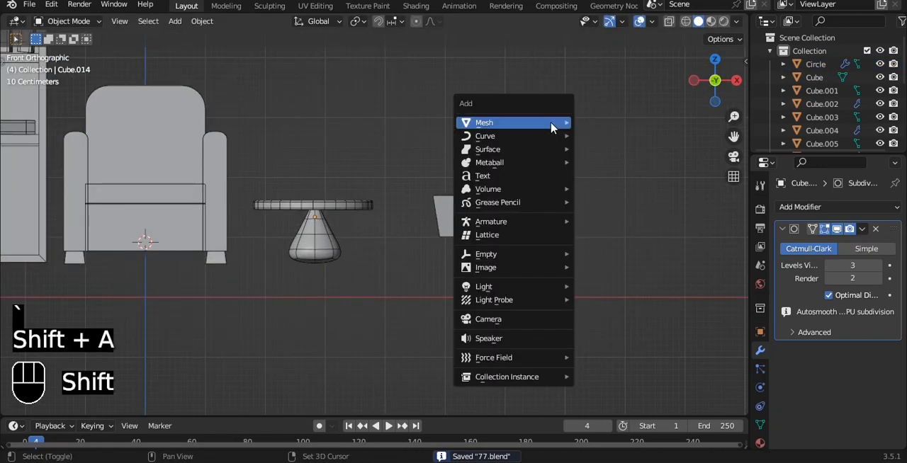
{"action": "mouse_move", "coordinate": [552, 127]}
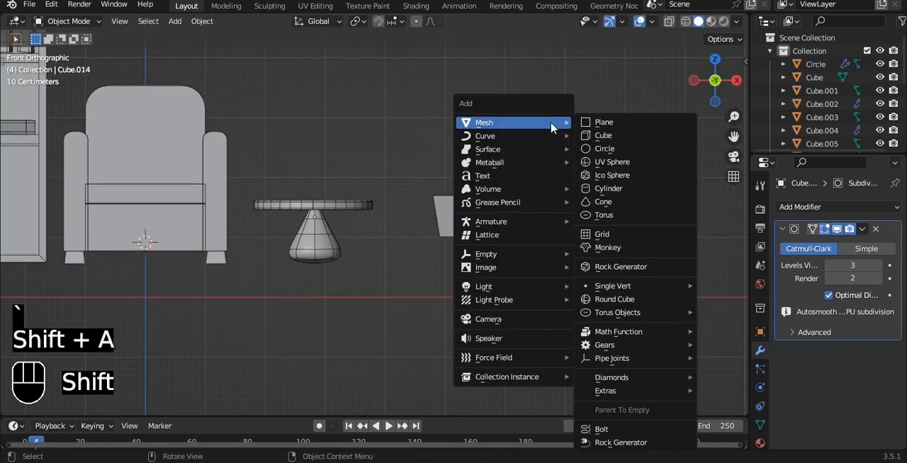
{"action": "left_click", "coordinate": [594, 135]}
{"action": "left_click_drag", "start_coordinate": [224, 242], "coordinate": [543, 248]}
{"action": "left_click_drag", "start_coordinate": [466, 169], "coordinate": [467, 62]}
{"action": "middle_click_drag", "start_coordinate": [574, 90], "coordinate": [543, 167], "text": "shift"}
{"action": "key", "text": "s"}
{"action": "key", "text": "z"}
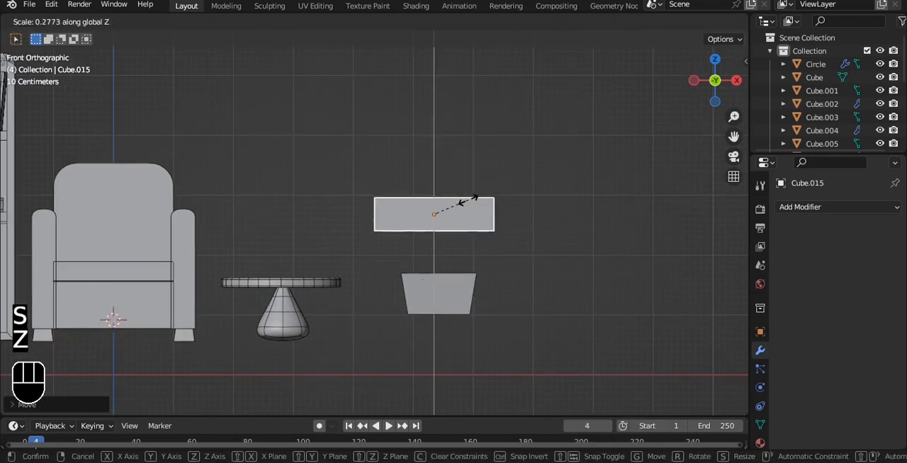
{"action": "right_click", "coordinate": [472, 202]}
{"action": "key", "text": "s"}
{"action": "key", "text": "x"}
{"action": "right_click", "coordinate": [434, 212]}
Flatten the new cube along Y into a thin upright slab.
{"action": "middle_click_drag", "start_coordinate": [538, 201], "coordinate": [614, 234]}
{"action": "key", "text": "s"}
{"action": "key", "text": "y"}
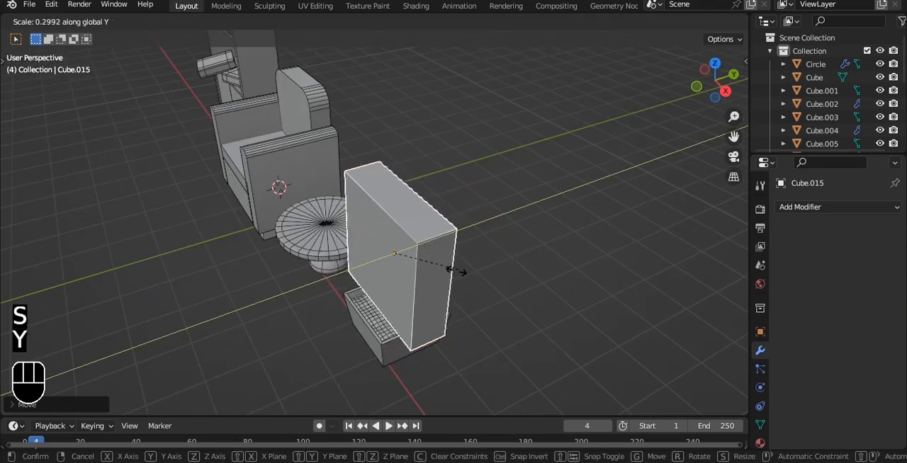
{"action": "left_click", "coordinate": [401, 261]}
Add a horizontal and a vertical centre edge loop to the slab and a level 3 Subdivision Surface.
{"action": "key", "text": "grave"}
{"action": "left_click", "coordinate": [518, 188]}
{"action": "key", "text": "Tab"}
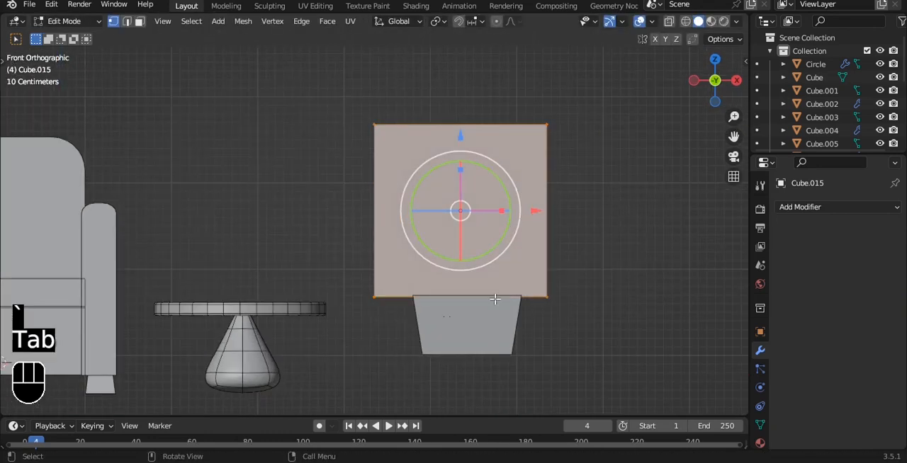
{"action": "key", "text": "ctrl+r"}
{"action": "key", "text": "Tab"}
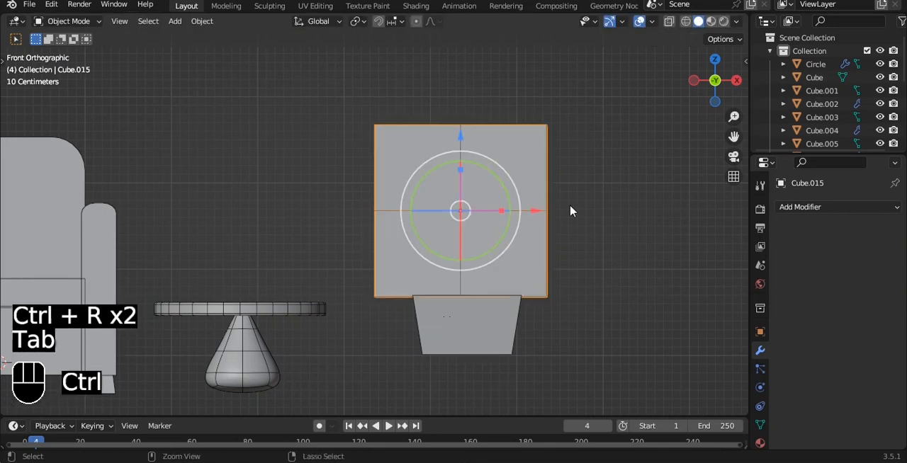
{"action": "key", "text": "ctrl+3"}
{"action": "key", "text": "Tab"}
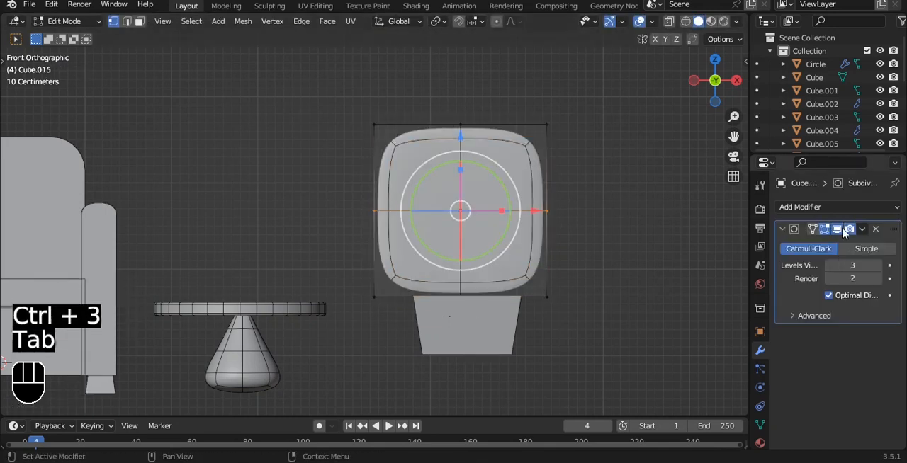
Raise the slab's upper edge and pull its middle vertices higher to form a pointed leaf tip.
{"action": "key", "text": "alt+z"}
{"action": "left_click_drag", "start_coordinate": [320, 84], "coordinate": [656, 186]}
{"action": "middle_click_drag", "start_coordinate": [498, 147], "coordinate": [479, 229], "text": "alt+shift"}
{"action": "left_click_drag", "start_coordinate": [442, 130], "coordinate": [440, 81]}
{"action": "key", "text": "a"}
{"action": "left_click_drag", "start_coordinate": [406, 102], "coordinate": [457, 174]}
{"action": "middle_click_drag", "start_coordinate": [456, 172], "coordinate": [450, 215], "text": "shift"}
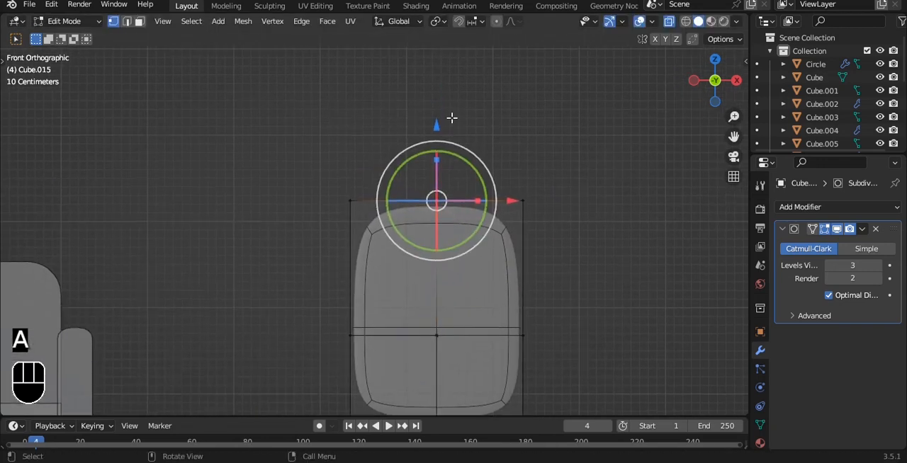
{"action": "key", "text": "ctrl+z"}
{"action": "left_click_drag", "start_coordinate": [437, 125], "coordinate": [438, 371]}
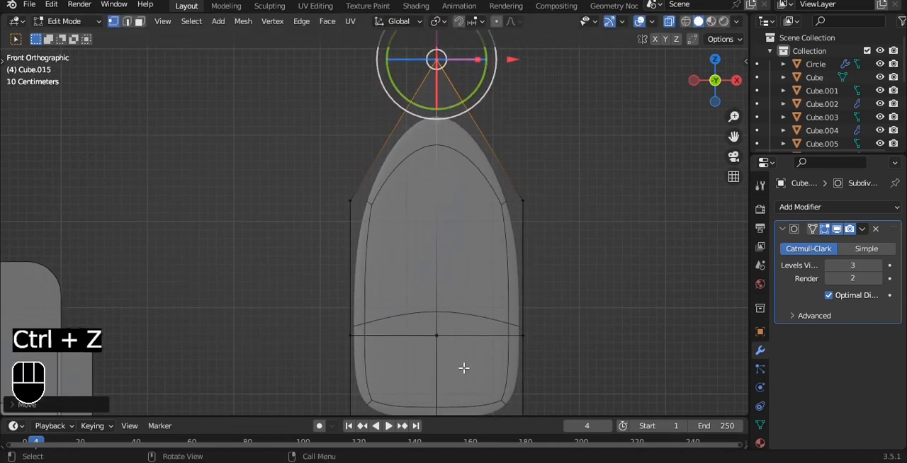
Narrow the leaf's lower end to about a third of its width and scale its middle row to about 0.95.
{"action": "middle_click_drag", "start_coordinate": [451, 373], "coordinate": [438, 244], "text": "shift"}
{"action": "left_click_drag", "start_coordinate": [306, 262], "coordinate": [604, 358]}
{"action": "key", "text": "s"}
{"action": "left_click", "coordinate": [474, 338]}
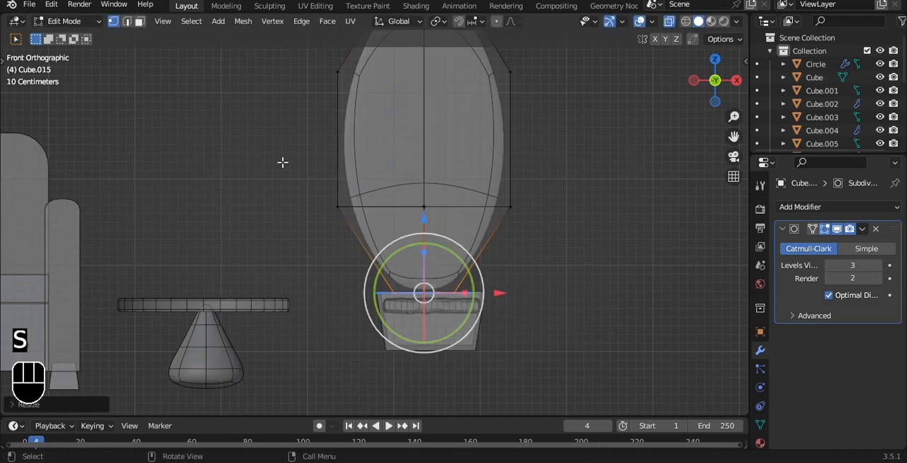
{"action": "left_click_drag", "start_coordinate": [295, 173], "coordinate": [669, 256]}
{"action": "key", "text": "s"}
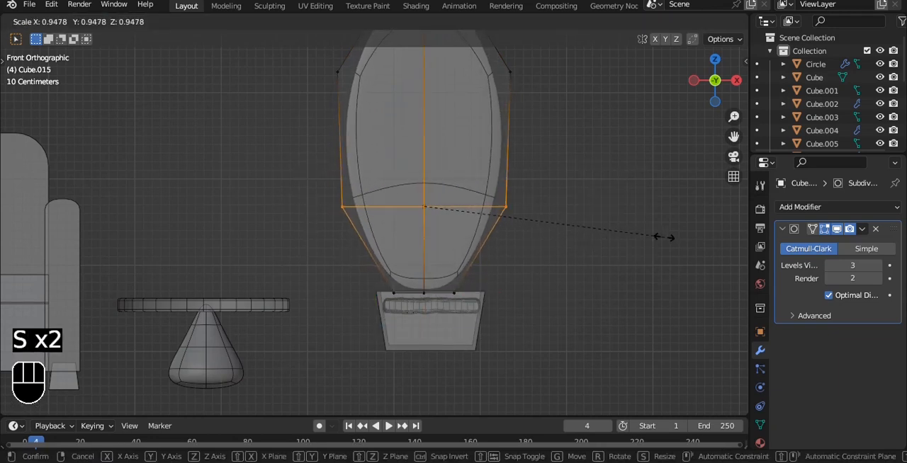
{"action": "left_click", "coordinate": [664, 237]}
Scale the whole leaf down to about 0.4 of its size.
{"action": "key", "text": "Tab"}
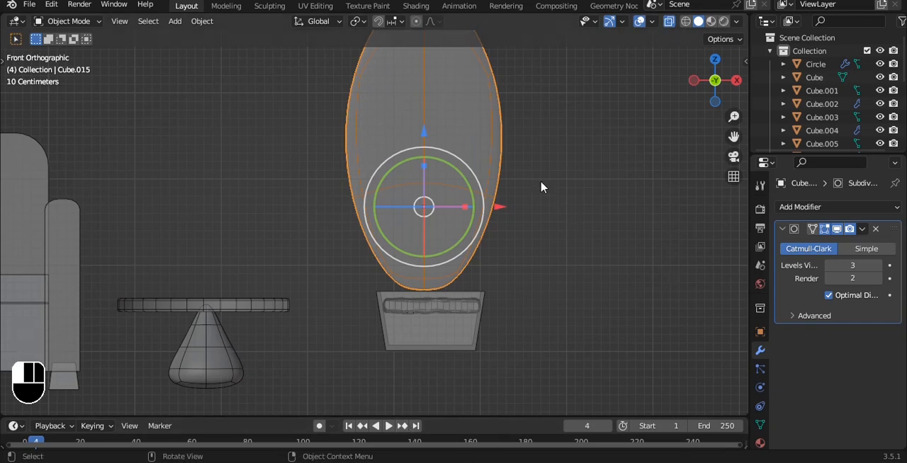
{"action": "key", "text": "s"}
{"action": "left_click", "coordinate": [503, 191]}
{"action": "key", "text": "Tab"}
{"action": "middle_click_drag", "start_coordinate": [500, 177], "coordinate": [440, 155]}
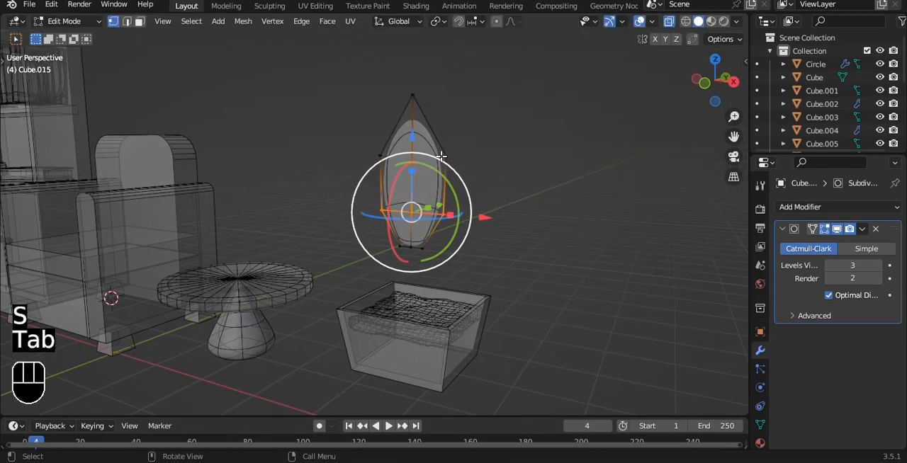
{"action": "middle_click_drag", "start_coordinate": [501, 124], "coordinate": [460, 192]}
{"action": "left_click_drag", "start_coordinate": [459, 192], "coordinate": [475, 198]}
{"action": "key", "text": "Tab"}
{"action": "middle_click_drag", "start_coordinate": [480, 205], "coordinate": [477, 427]}
{"action": "mouse_move", "coordinate": [490, 304]}
{"action": "middle_mouse_down"}
{"action": "mouse_move", "coordinate": [442, 117]}
{"action": "mouse_move", "coordinate": [486, 137]}
{"action": "mouse_move", "coordinate": [411, 106]}
{"action": "middle_mouse_up"}
{"action": "key", "text": "alt+z"}
{"action": "key", "text": "Tab"}
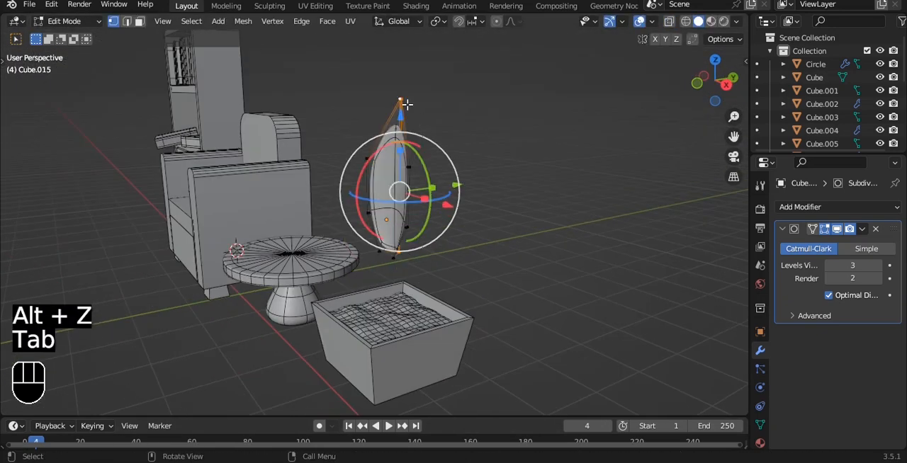
Duplicate the leaf along X and place the copy beside the original.
{"action": "key", "text": "Tab"}
{"action": "key", "text": "shift+d"}
{"action": "key", "text": "x"}
{"action": "left_click", "coordinate": [522, 188]}
Turn on proportional editing for the leaf copy and try to shift its selected vertices along Y.
{"action": "key", "text": "Tab"}
{"action": "mouse_move", "coordinate": [489, 163]}
{"action": "middle_mouse_down", "text": "alt"}
{"action": "mouse_move", "coordinate": [501, 122]}
{"action": "mouse_move", "coordinate": [506, 162]}
{"action": "middle_mouse_up", "text": "alt"}
{"action": "key", "text": "o"}
{"action": "key", "text": "g"}
{"action": "key", "text": "y"}
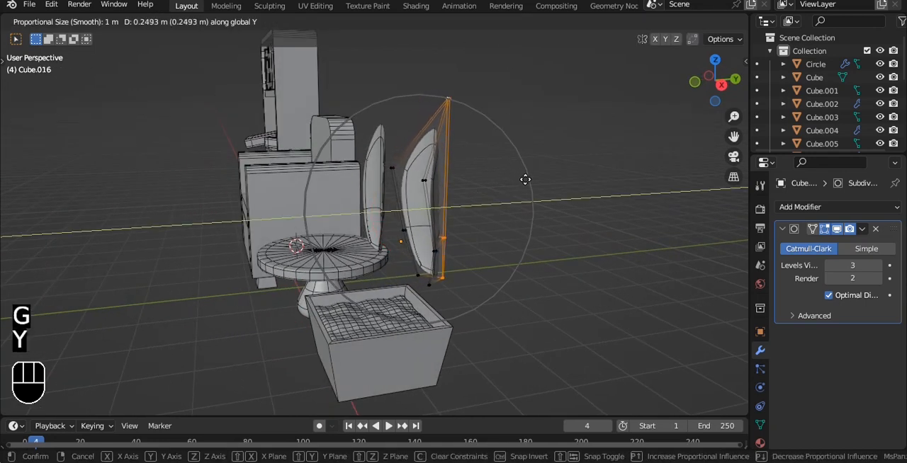
{"action": "right_click", "coordinate": [525, 180]}
Move the leaf copy's tip outward along Y with proportional editing to bend the leaf.
{"action": "scroll", "coordinate": [469, 97], "scroll_direction": "up", "scroll_amount": 3}
{"action": "scroll", "coordinate": [459, 134], "scroll_direction": "down", "scroll_amount": 3}
{"action": "key", "text": "alt+z"}
{"action": "key", "text": "a"}
{"action": "left_click_drag", "start_coordinate": [382, 123], "coordinate": [456, 153]}
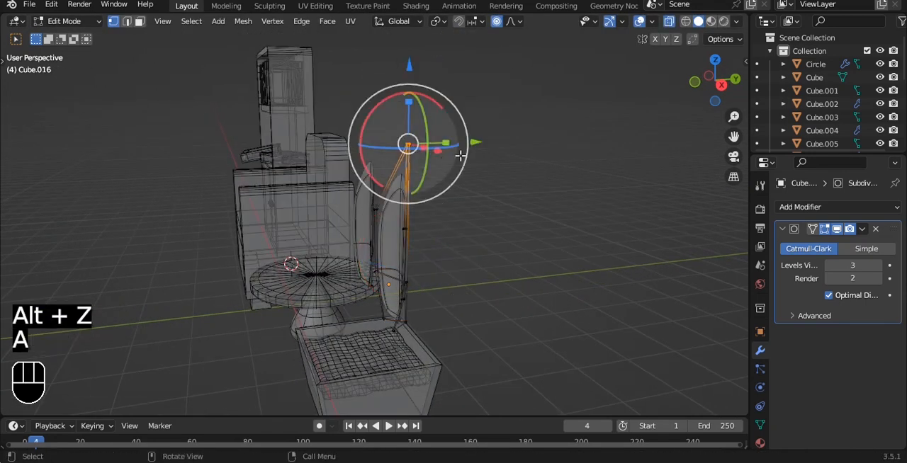
{"action": "key", "text": "g"}
{"action": "key", "text": "y"}
{"action": "left_click", "coordinate": [552, 161]}
Lower the bent leaf's tip by about 0.44 m along Z to curl it over.
{"action": "key", "text": "g"}
{"action": "key", "text": "z"}
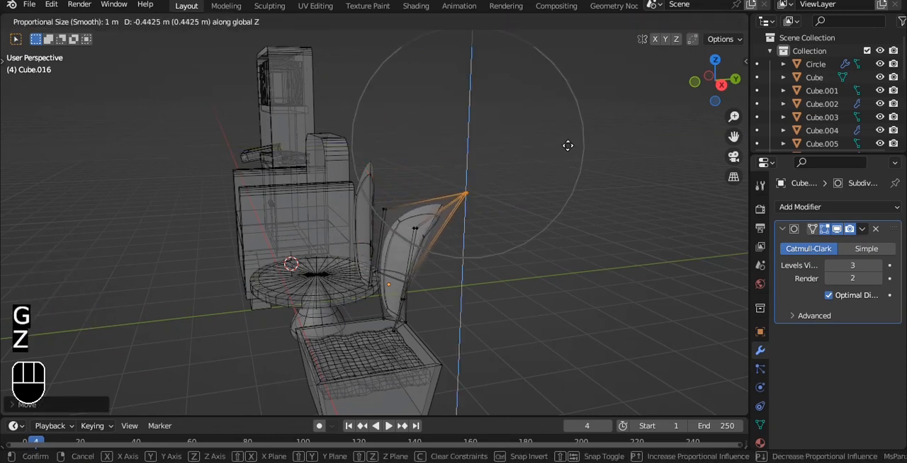
{"action": "left_click", "coordinate": [566, 144]}
{"action": "left_click_drag", "start_coordinate": [531, 184], "coordinate": [547, 187]}
{"action": "key", "text": "Tab"}
Scale the curled leaf to about the same width as the upright leaf.
{"action": "middle_click_drag", "start_coordinate": [552, 187], "coordinate": [605, 209]}
{"action": "key", "text": "s"}
{"action": "key", "text": "s"}
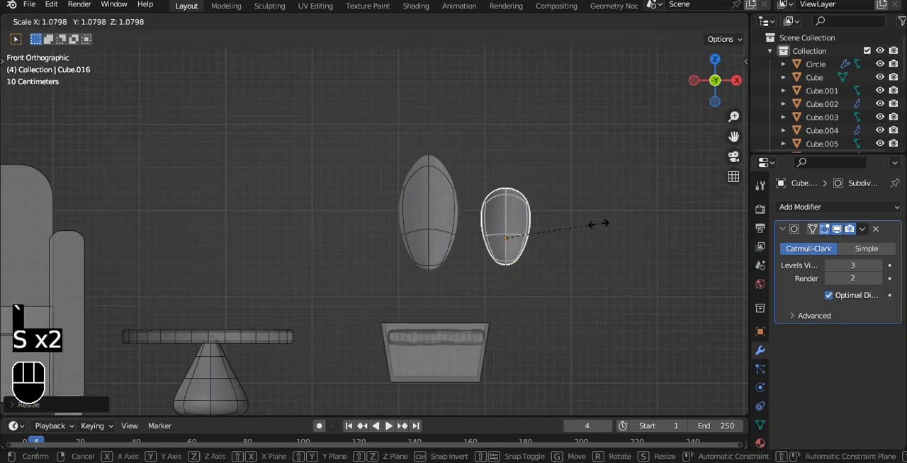
{"action": "key", "text": "z"}
{"action": "right_click", "coordinate": [643, 204]}
{"action": "key", "text": "s"}
{"action": "key", "text": "s"}
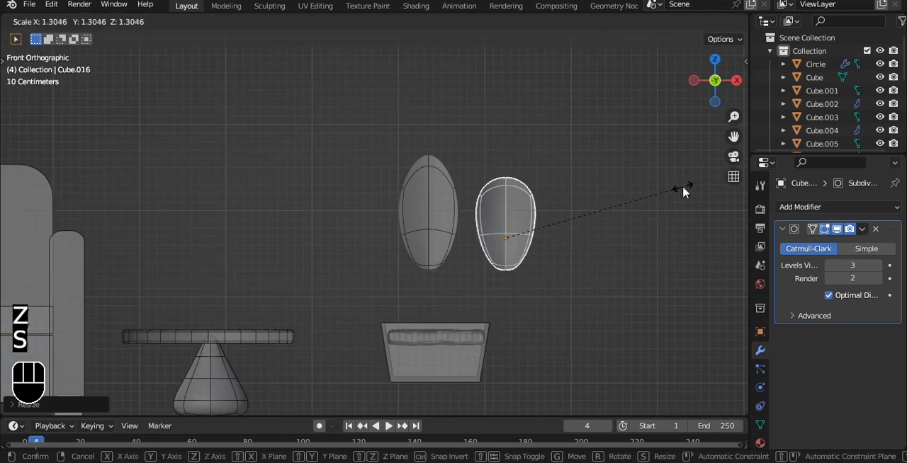
{"action": "left_click", "coordinate": [624, 226]}
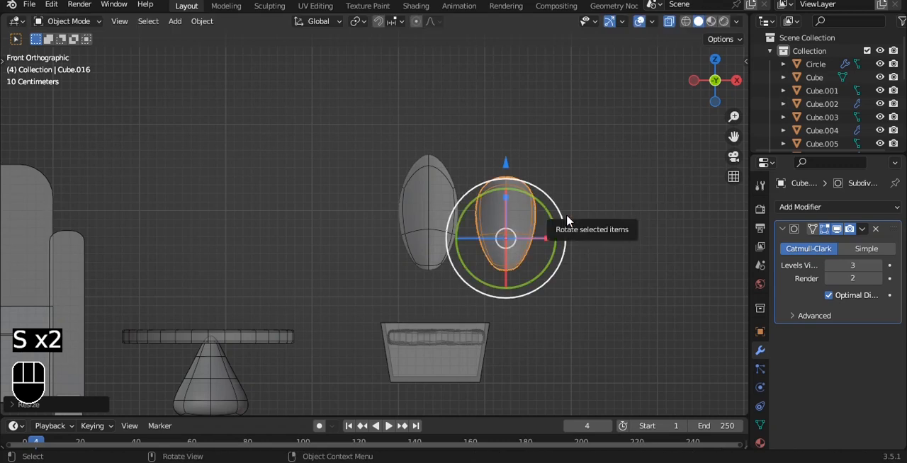
Rotate the curled leaf about Z and move it along X and Z into the tapered box.
{"action": "key", "text": "r"}
{"action": "key", "text": "z"}
{"action": "left_click", "coordinate": [485, 188]}
{"action": "key", "text": "g"}
{"action": "key", "text": "x"}
{"action": "left_click", "coordinate": [554, 244]}
{"action": "key", "text": "g"}
{"action": "key", "text": "z"}
{"action": "left_click_drag", "start_coordinate": [467, 214], "coordinate": [466, 236]}
{"action": "middle_click_drag", "start_coordinate": [529, 280], "coordinate": [510, 261], "text": "shift"}
{"action": "mouse_move", "coordinate": [494, 266]}
{"action": "left_mouse_down"}
{"action": "mouse_move", "coordinate": [491, 260]}
{"action": "mouse_move", "coordinate": [498, 269]}
{"action": "left_mouse_up"}
{"action": "key", "text": "ctrl+z"}
Lower the upright leaf into the tapered box and position it near one side.
{"action": "left_click", "coordinate": [427, 187]}
{"action": "left_click_drag", "start_coordinate": [412, 144], "coordinate": [411, 210]}
{"action": "left_click_drag", "start_coordinate": [553, 174], "coordinate": [490, 219], "text": "alt"}
{"action": "key", "text": "alt+z"}
{"action": "left_click_drag", "start_coordinate": [484, 291], "coordinate": [409, 236], "text": "alt"}
{"action": "scroll", "coordinate": [422, 273], "scroll_direction": "up", "scroll_amount": 2}
{"action": "middle_click_drag", "start_coordinate": [417, 235], "coordinate": [428, 232], "text": "shift"}
{"action": "left_click_drag", "start_coordinate": [428, 233], "coordinate": [421, 293], "text": "alt"}
{"action": "left_click_drag", "start_coordinate": [432, 303], "coordinate": [458, 305]}
Duplicate the upright leaf along Y to the opposite side of the box and rotate the copy 180° about Z.
{"action": "key", "text": "shift+d"}
{"action": "key", "text": "y"}
{"action": "left_click", "coordinate": [388, 306]}
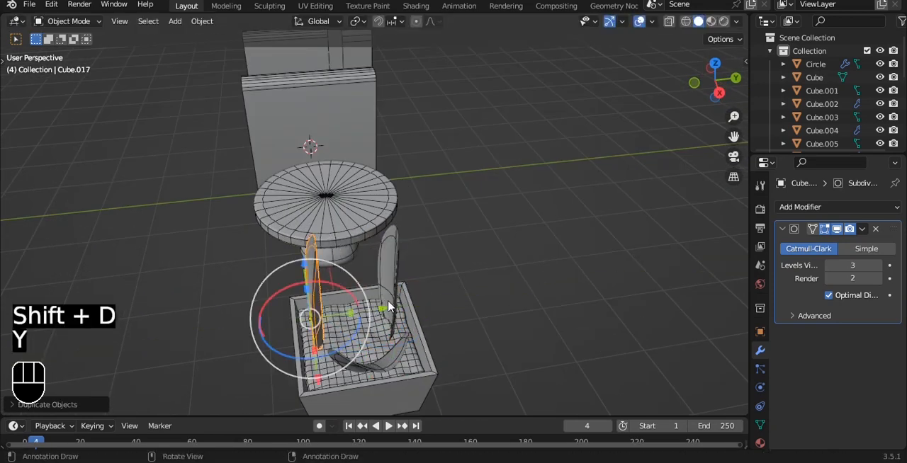
{"action": "key", "text": "r"}
{"action": "key", "text": "z"}
{"action": "key", "text": "1"}
{"action": "key", "text": "8"}
{"action": "key", "text": "0"}
{"action": "left_click", "coordinate": [388, 304]}
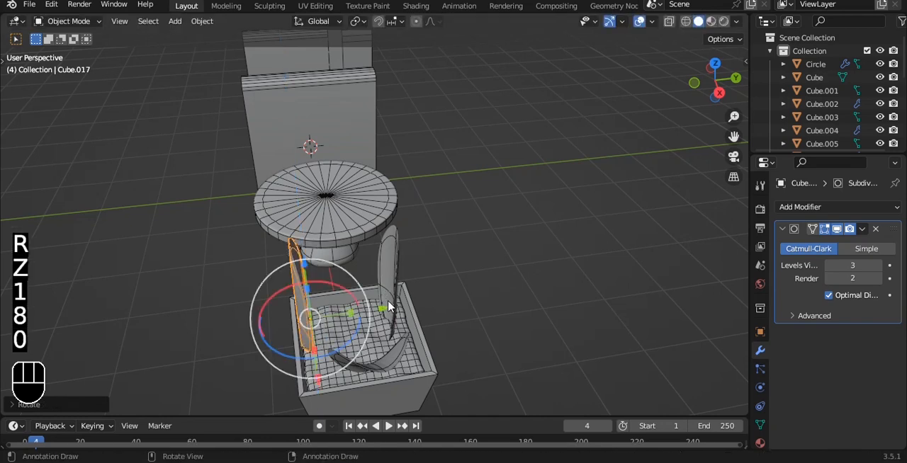
Bend the tip of the upright leaf on the +Y side outward along Y with proportional editing.
{"action": "left_click", "coordinate": [389, 305]}
{"action": "left_click_drag", "start_coordinate": [454, 237], "coordinate": [451, 201], "text": "alt"}
{"action": "key", "text": "Tab"}
{"action": "key", "text": "alt+z"}
{"action": "left_click_drag", "start_coordinate": [406, 181], "coordinate": [453, 224]}
{"action": "key", "text": "alt+z"}
{"action": "key", "text": "g"}
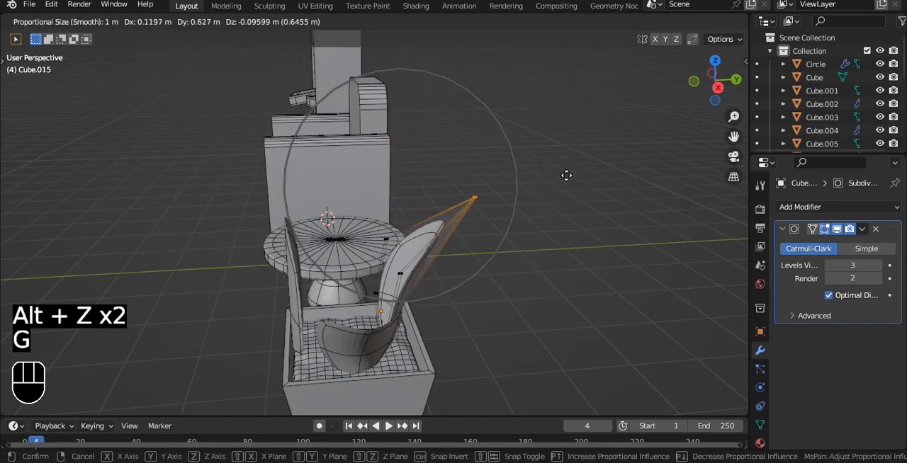
{"action": "key", "text": "y"}
{"action": "left_click", "coordinate": [571, 177]}
{"action": "key", "text": "Tab"}
Bend the tip of the duplicated leaf toward negative X with proportional editing.
{"action": "left_click_drag", "start_coordinate": [571, 177], "coordinate": [477, 318], "text": "alt"}
{"action": "left_click", "coordinate": [425, 323]}
{"action": "left_click_drag", "start_coordinate": [439, 359], "coordinate": [397, 347]}
{"action": "left_click_drag", "start_coordinate": [479, 311], "coordinate": [548, 271], "text": "alt"}
{"action": "left_click_drag", "start_coordinate": [410, 247], "coordinate": [397, 237]}
{"action": "left_click_drag", "start_coordinate": [570, 262], "coordinate": [510, 232], "text": "alt"}
{"action": "left_click_drag", "start_coordinate": [494, 309], "coordinate": [466, 308]}
{"action": "left_click_drag", "start_coordinate": [463, 302], "coordinate": [472, 247], "text": "alt"}
{"action": "key", "text": "Tab"}
{"action": "key", "text": "alt+z"}
{"action": "key", "text": "a"}
{"action": "left_click_drag", "start_coordinate": [347, 158], "coordinate": [396, 191]}
{"action": "key", "text": "alt+z"}
{"action": "key", "text": "g"}
{"action": "key", "text": "x"}
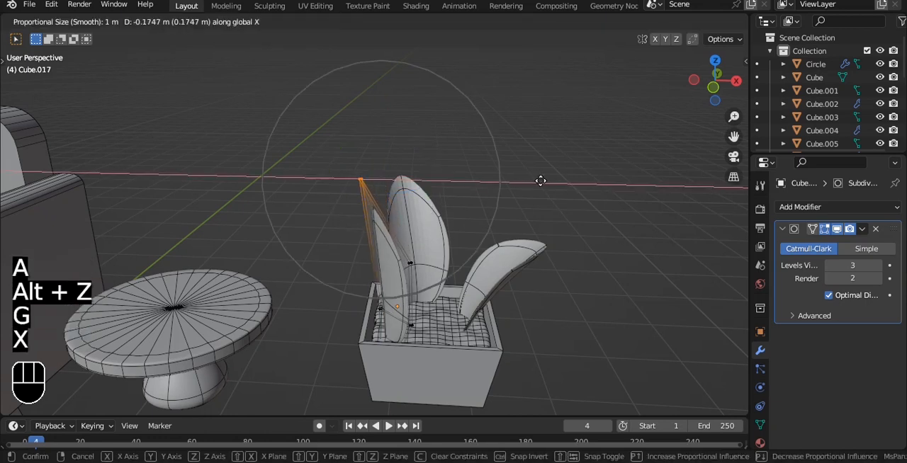
{"action": "left_click", "coordinate": [491, 197]}
Turn off proportional editing and return the duplicated leaf to Object Mode.
{"action": "left_click_drag", "start_coordinate": [306, 99], "coordinate": [315, 160]}
{"action": "left_click", "coordinate": [500, 24]}
{"action": "middle_click_drag", "start_coordinate": [448, 103], "coordinate": [416, 133]}
{"action": "left_click_drag", "start_coordinate": [334, 116], "coordinate": [334, 144]}
{"action": "key", "text": "Tab"}
{"action": "middle_click_drag", "start_coordinate": [440, 184], "coordinate": [409, 162]}
{"action": "key", "text": "Tab"}
{"action": "left_click_drag", "start_coordinate": [408, 162], "coordinate": [399, 177], "text": "alt"}
{"action": "key", "text": "Tab"}
Shade each of the three leaves in the planter smooth.
{"action": "left_click", "coordinate": [577, 224]}
{"action": "left_click_drag", "start_coordinate": [578, 224], "coordinate": [520, 208], "text": "alt"}
{"action": "left_click", "coordinate": [528, 235]}
{"action": "right_click", "coordinate": [558, 159]}
{"action": "left_click", "coordinate": [558, 158]}
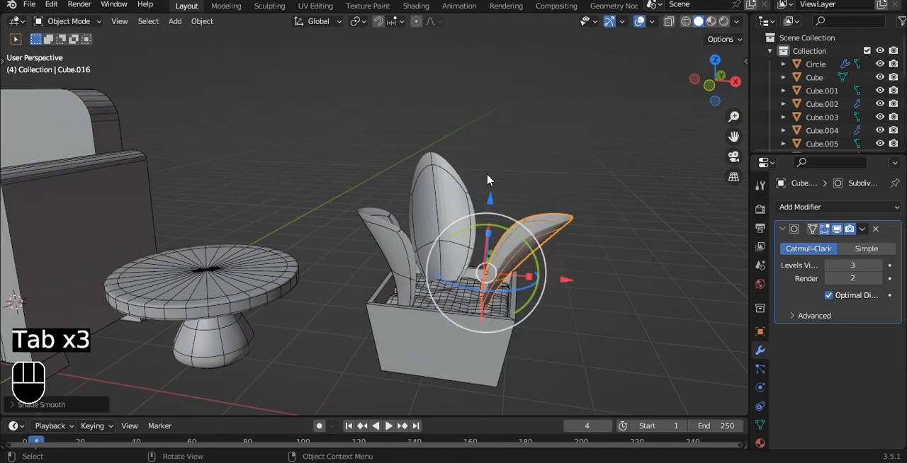
{"action": "left_click", "coordinate": [452, 199]}
{"action": "right_click", "coordinate": [530, 158]}
{"action": "left_click", "coordinate": [530, 158]}
{"action": "left_click", "coordinate": [398, 241]}
{"action": "right_click", "coordinate": [530, 160]}
{"action": "left_click", "coordinate": [530, 160]}
Move the planter and its leaves onto the round table in front view and scale them down to fit the tabletop.
{"action": "left_click_drag", "start_coordinate": [531, 161], "coordinate": [603, 277], "text": "alt"}
{"action": "key", "text": "g"}
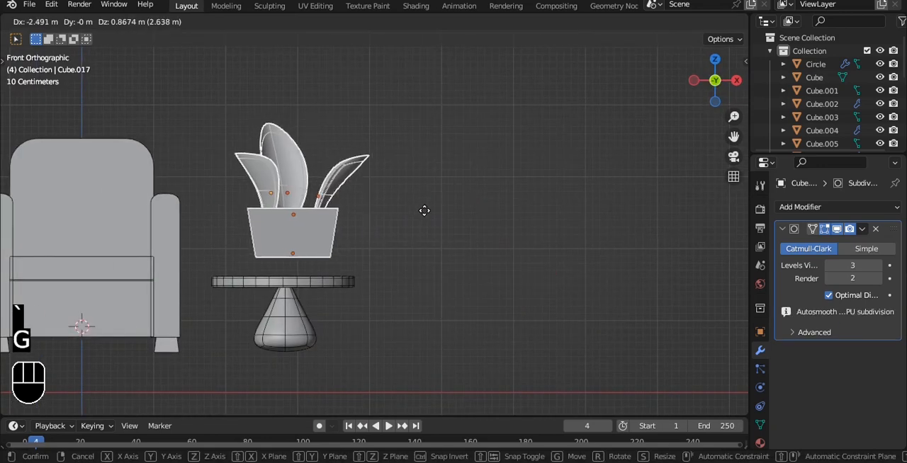
{"action": "left_click", "coordinate": [429, 234]}
{"action": "key", "text": "s"}
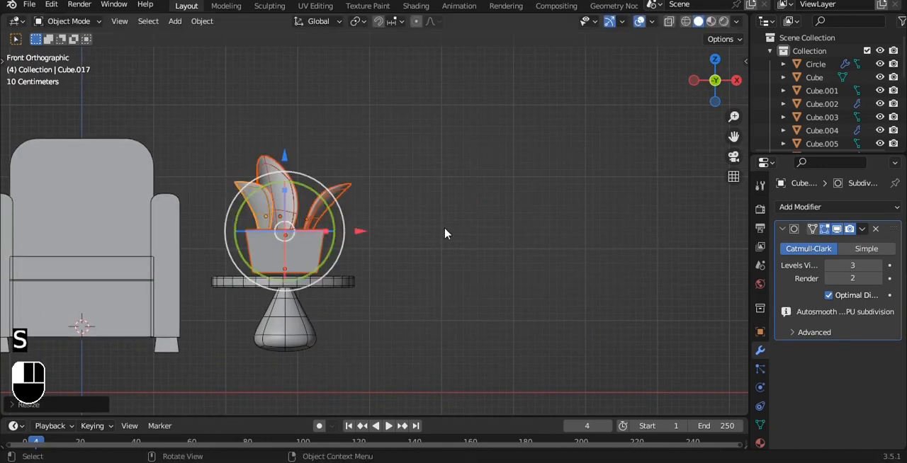
{"action": "left_click", "coordinate": [440, 227]}
{"action": "left_click_drag", "start_coordinate": [440, 228], "coordinate": [501, 214], "text": "alt+shift"}
{"action": "left_click_drag", "start_coordinate": [345, 147], "coordinate": [345, 152]}
Deselect the planter and save the file.
{"action": "left_click", "coordinate": [453, 165]}
{"action": "left_click_drag", "start_coordinate": [454, 166], "coordinate": [551, 222], "text": "alt+shift"}
{"action": "left_click_drag", "start_coordinate": [550, 222], "coordinate": [529, 193], "text": "ctrl+alt"}
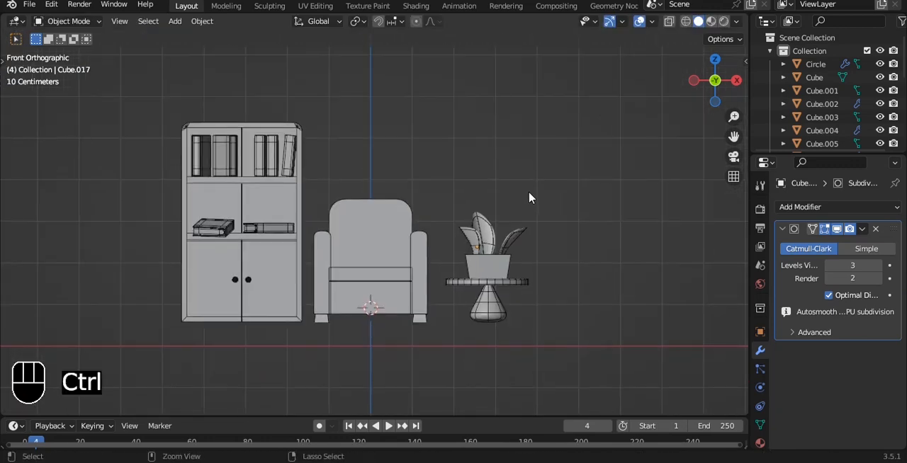
{"action": "key", "text": "ctrl+s"}
Add a mesh circle and scale it up until it spans wider than all the furniture.
{"action": "scroll", "coordinate": [523, 182], "scroll_direction": "down", "scroll_amount": 3}
{"action": "key", "text": "shift+a"}
{"action": "mouse_move", "coordinate": [524, 141]}
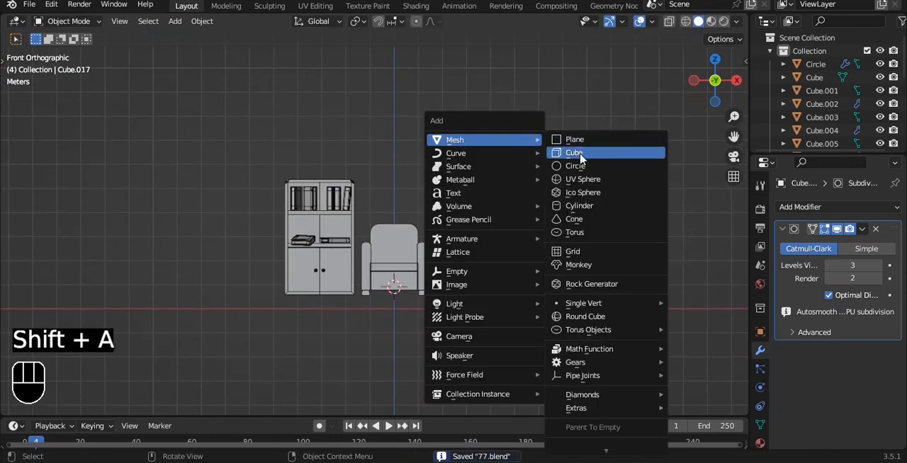
{"action": "left_click", "coordinate": [575, 166]}
{"action": "key", "text": "s"}
{"action": "left_click", "coordinate": [530, 187]}
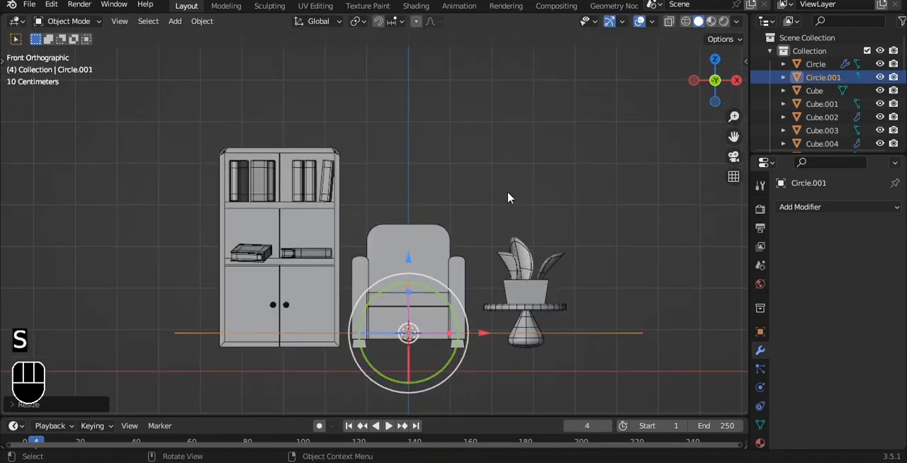
Extrude the circle's edge inward and scale it into successive concentric rings toward the centre.
{"action": "left_click_drag", "start_coordinate": [506, 200], "coordinate": [500, 233], "text": "alt"}
{"action": "key", "text": "Tab"}
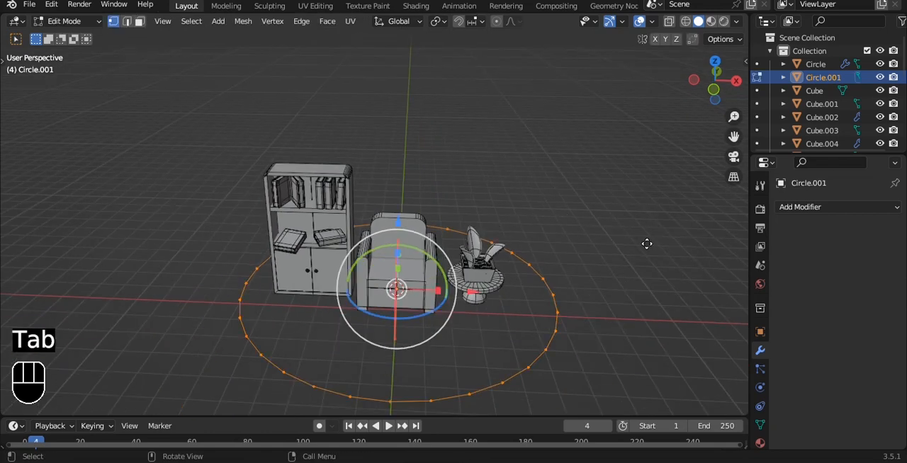
{"action": "key", "text": "e"}
{"action": "key", "text": "s"}
{"action": "left_click", "coordinate": [593, 258]}
{"action": "key", "text": "e"}
{"action": "key", "text": "s"}
{"action": "right_click", "coordinate": [457, 272]}
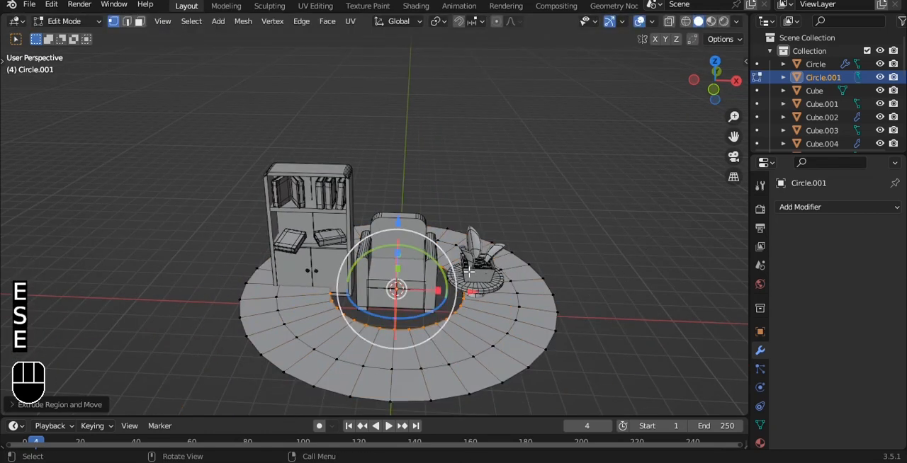
{"action": "key", "text": "s"}
{"action": "left_click", "coordinate": [498, 286]}
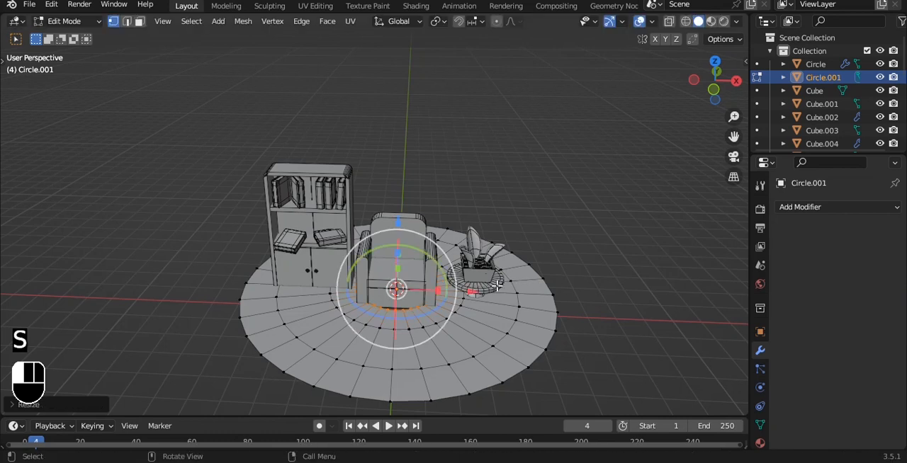
Fill the disc's centre and extrude the whole disc downward about 0.4 m.
{"action": "middle_click_drag", "start_coordinate": [603, 326], "coordinate": [603, 269]}
{"action": "key", "text": "a"}
{"action": "key", "text": "e"}
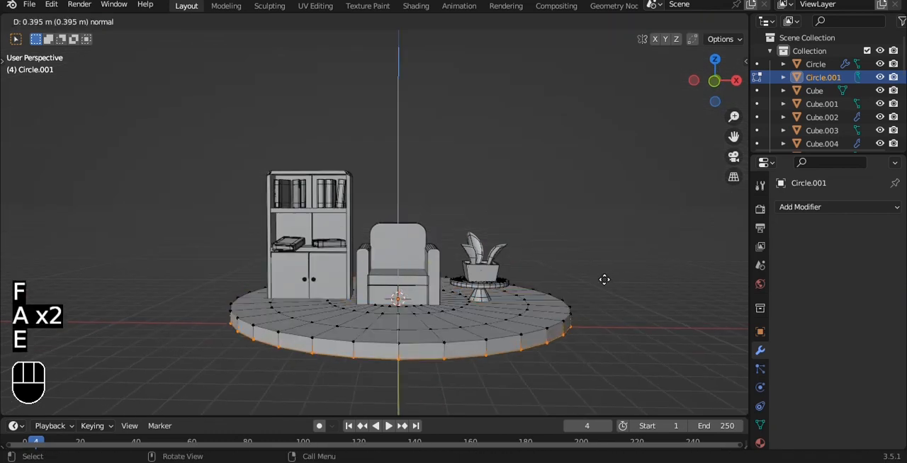
{"action": "left_click", "coordinate": [611, 278]}
Give the disc a Subdivision Surface modifier with viewport level 3 and shade it smooth.
{"action": "key", "text": "Tab"}
{"action": "key", "text": "ctrl+3"}
{"action": "key", "text": "ctrl+2"}
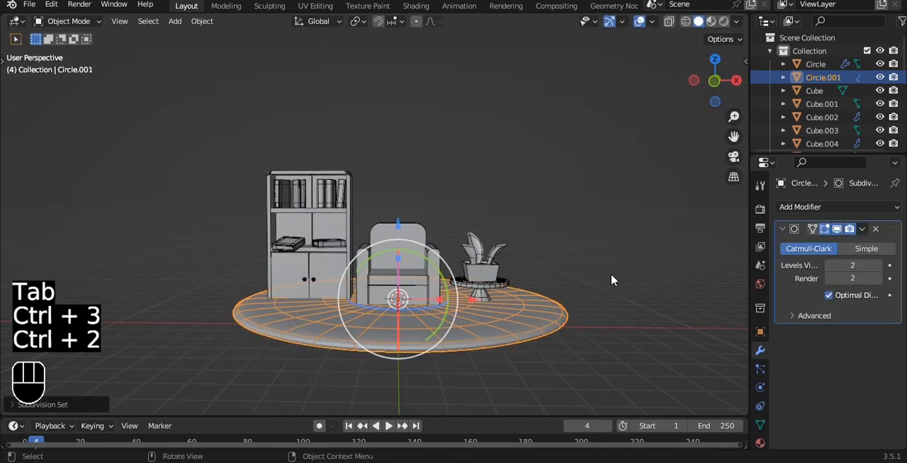
{"action": "right_click", "coordinate": [611, 279]}
{"action": "left_click", "coordinate": [610, 214]}
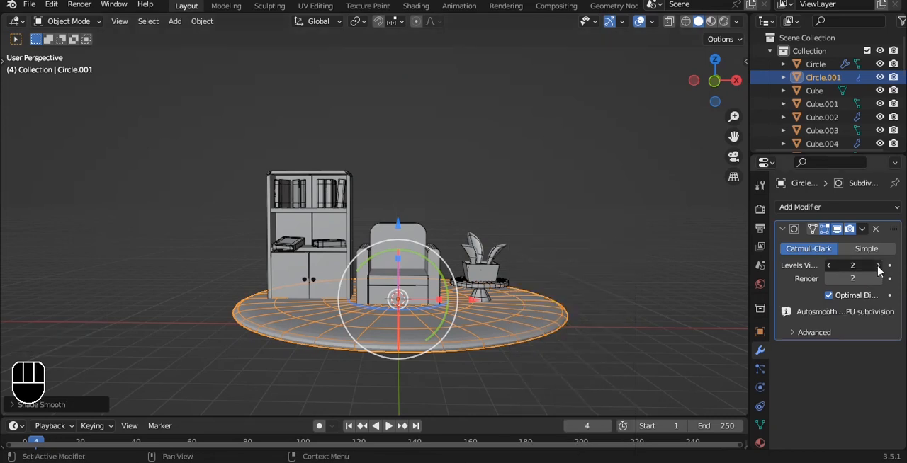
{"action": "left_click", "coordinate": [878, 265]}
Scale the base disc up slightly in top view.
{"action": "left_click", "coordinate": [553, 260]}
{"action": "left_click", "coordinate": [535, 317]}
{"action": "key", "text": "grave"}
{"action": "key", "text": "s"}
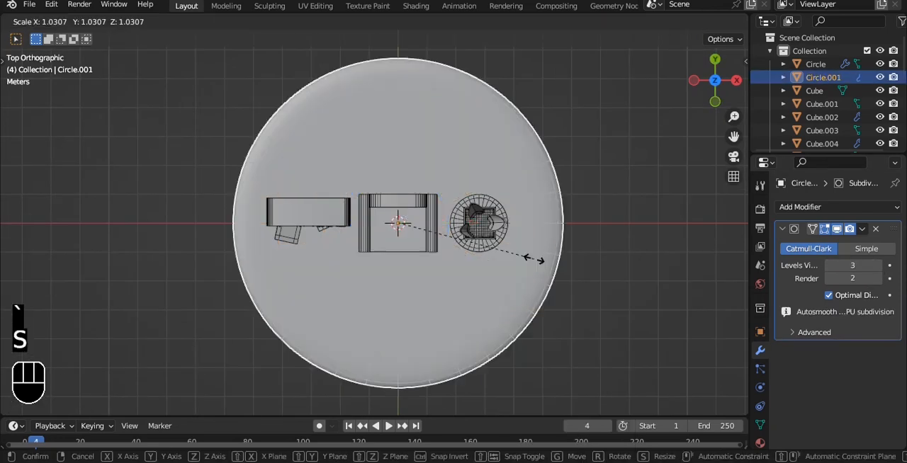
{"action": "left_click", "coordinate": [556, 259]}
{"action": "middle_click_drag", "start_coordinate": [557, 259], "coordinate": [502, 181]}
{"action": "left_click_drag", "start_coordinate": [503, 181], "coordinate": [510, 153], "text": "alt+shift"}
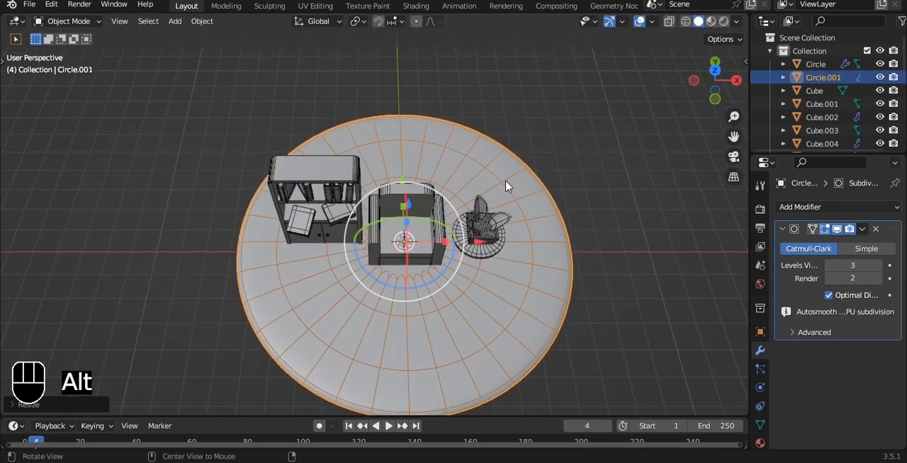
Rotate the cabinet with its books to face inward beside the armchair and move it near the disc's edge.
{"action": "left_click_drag", "start_coordinate": [264, 144], "coordinate": [270, 163], "text": "alt"}
{"action": "left_click_drag", "start_coordinate": [372, 277], "coordinate": [373, 277]}
{"action": "left_click_drag", "start_coordinate": [385, 168], "coordinate": [454, 259], "text": "ctrl"}
{"action": "left_click_drag", "start_coordinate": [381, 189], "coordinate": [340, 235], "text": "alt"}
{"action": "key", "text": "r"}
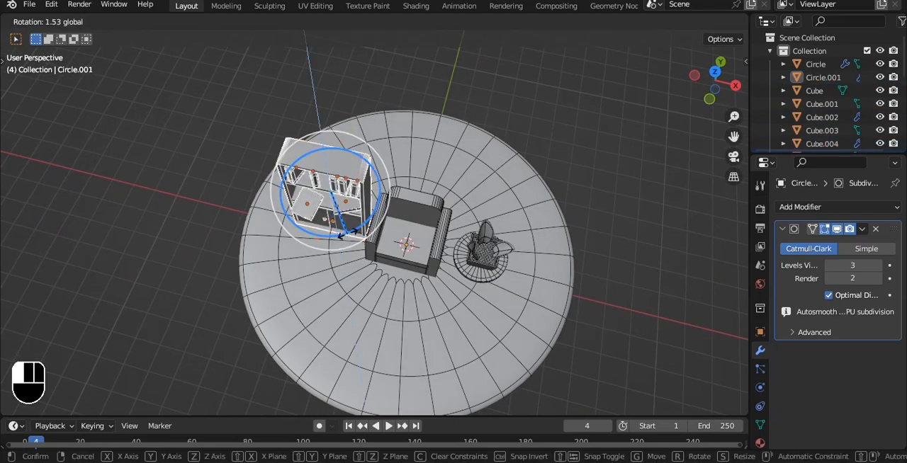
{"action": "left_click", "coordinate": [383, 211]}
{"action": "key", "text": "g"}
{"action": "left_click_drag", "start_coordinate": [388, 202], "coordinate": [386, 201]}
{"action": "left_click_drag", "start_coordinate": [383, 203], "coordinate": [397, 214], "text": "alt"}
{"action": "left_click_drag", "start_coordinate": [318, 131], "coordinate": [314, 186]}
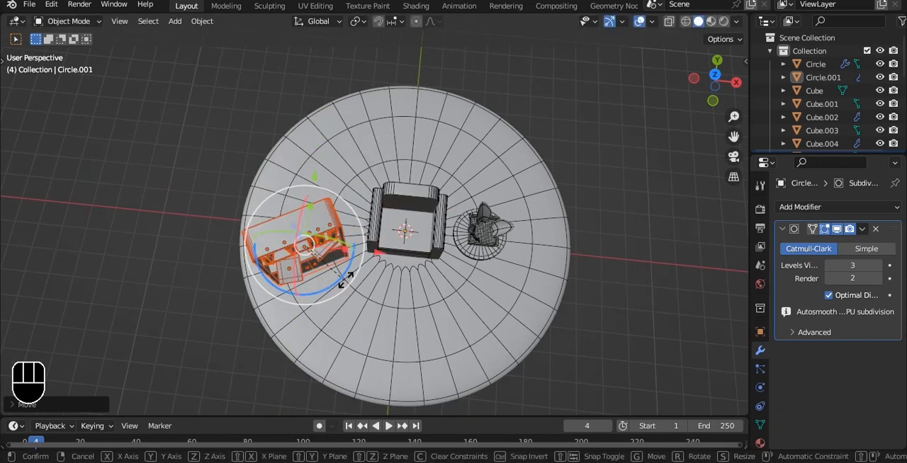
{"action": "left_click", "coordinate": [360, 257]}
Move the round table with its planter forward beside the armchair and save the file.
{"action": "left_click_drag", "start_coordinate": [471, 209], "coordinate": [489, 244]}
{"action": "left_click_drag", "start_coordinate": [530, 138], "coordinate": [483, 220], "text": "ctrl"}
{"action": "left_click_drag", "start_coordinate": [555, 299], "coordinate": [538, 297]}
{"action": "key", "text": "alt+a"}
{"action": "left_click_drag", "start_coordinate": [506, 248], "coordinate": [500, 178], "text": "alt"}
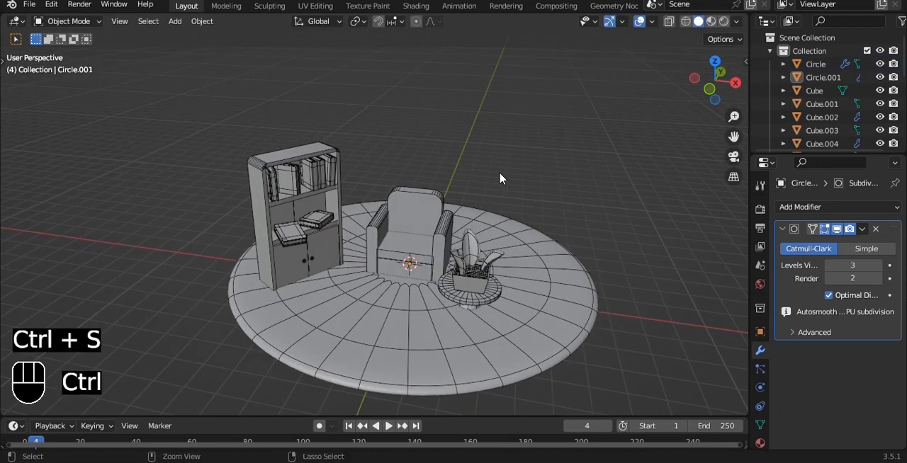
{"action": "key", "text": "ctrl+s"}
Add a camera, turn off the wireframe overlay, and align the camera to the current view.
{"action": "key", "text": "shift+a"}
{"action": "left_click", "coordinate": [436, 368]}
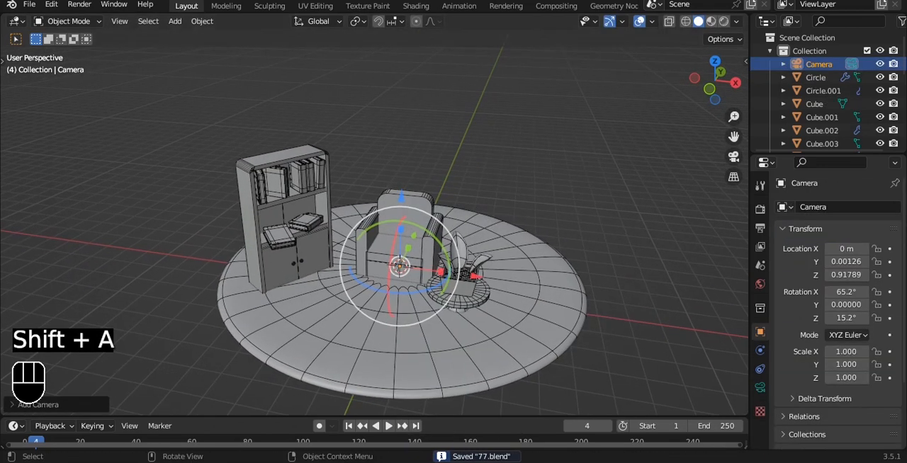
{"action": "left_click", "coordinate": [650, 22]}
{"action": "left_click", "coordinate": [569, 246]}
{"action": "key", "text": "ctrl+alt+KP_0"}
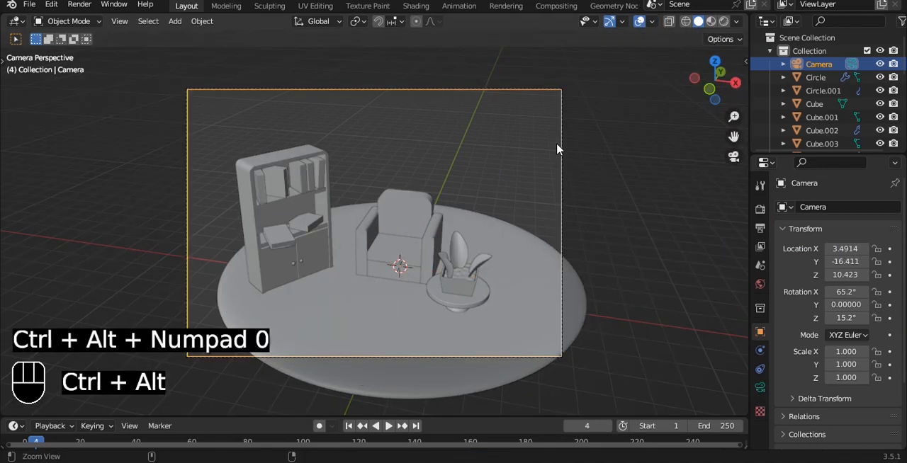
Lock the camera to the view, bring it closer to frame the furniture, and unlock it.
{"action": "key", "text": "q"}
{"action": "left_click", "coordinate": [554, 132]}
{"action": "left_click_drag", "start_coordinate": [552, 133], "coordinate": [549, 120], "text": "alt+shift"}
{"action": "scroll", "coordinate": [560, 123], "scroll_direction": "up", "scroll_amount": 1}
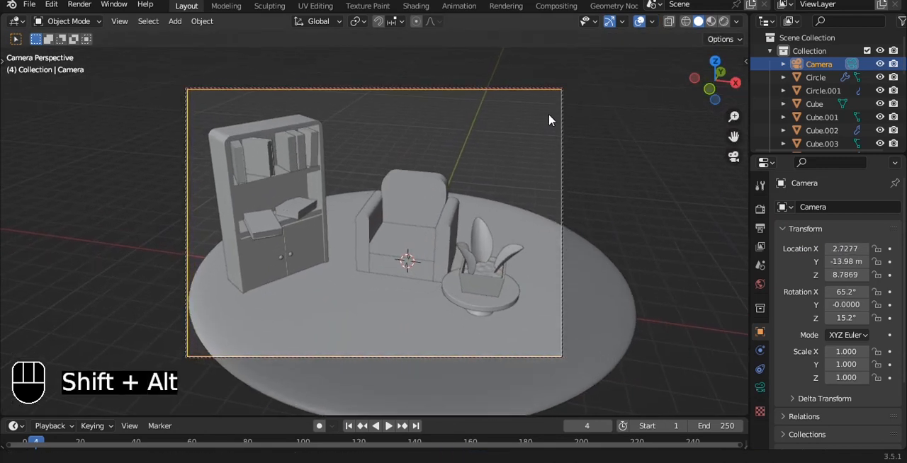
{"action": "key", "text": "q"}
{"action": "left_click", "coordinate": [429, 301]}
Shift the base disc and scale it up about 1.3 times so it extends beyond the camera frame.
{"action": "left_click", "coordinate": [480, 334]}
{"action": "left_click_drag", "start_coordinate": [483, 270], "coordinate": [451, 257]}
{"action": "key", "text": "s"}
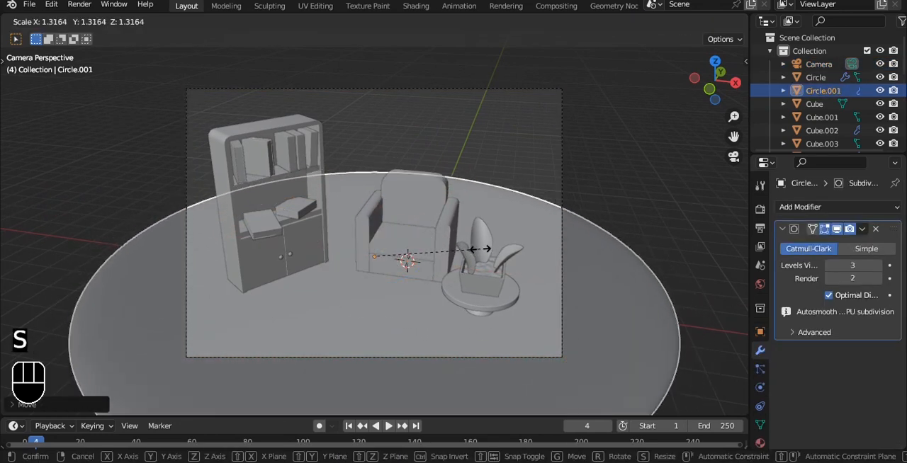
{"action": "left_click", "coordinate": [479, 249]}
{"action": "left_click", "coordinate": [639, 189]}
{"action": "scroll", "coordinate": [568, 165], "scroll_direction": "down", "scroll_amount": 1}
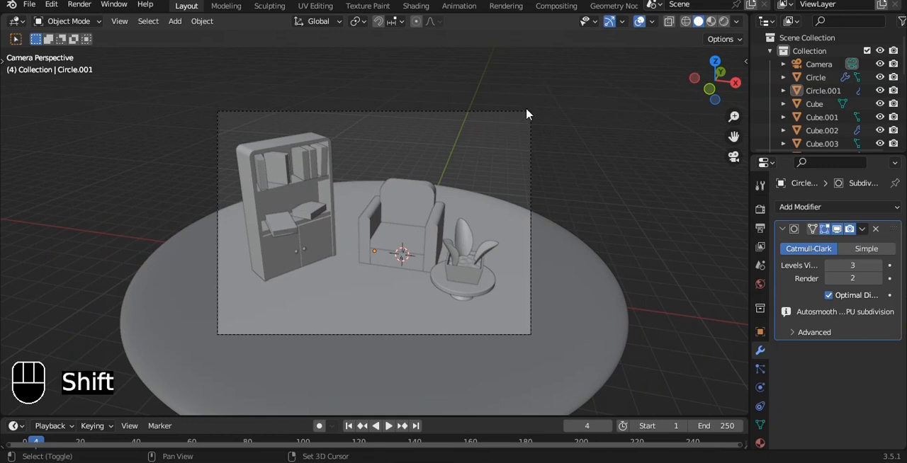
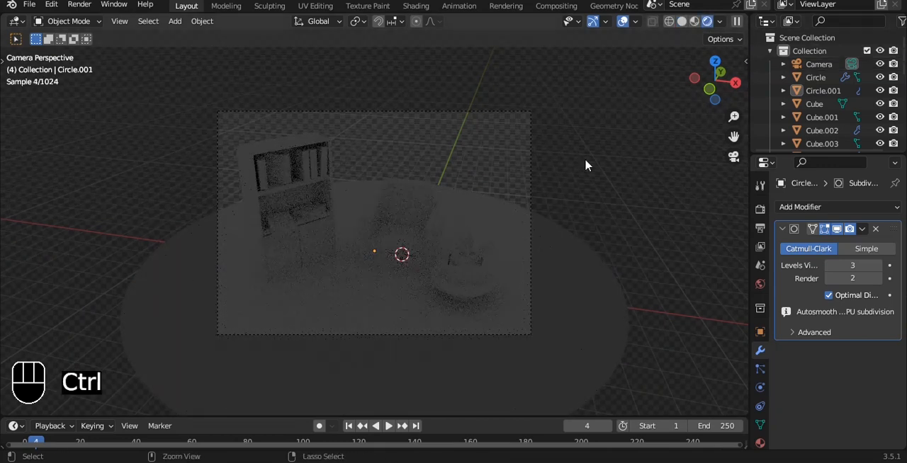
Split the 3D viewport in two and set a render region around the camera frame.
{"action": "left_click_drag", "start_coordinate": [741, 20], "coordinate": [278, 163]}
{"action": "key", "text": "ctrl+b"}
{"action": "left_click_drag", "start_coordinate": [18, 117], "coordinate": [317, 310]}
{"action": "key", "text": "q"}
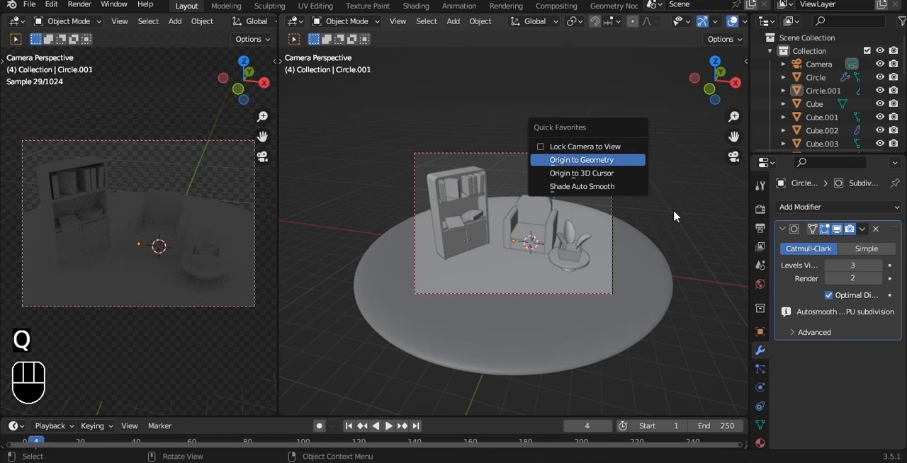
Add an area light, raise it to about 7.2 m above the furniture, and scale it up about 2.3 times.
{"action": "left_click_drag", "start_coordinate": [673, 210], "coordinate": [595, 178], "text": "alt"}
{"action": "key", "text": "shift+a"}
{"action": "mouse_move", "coordinate": [538, 195]}
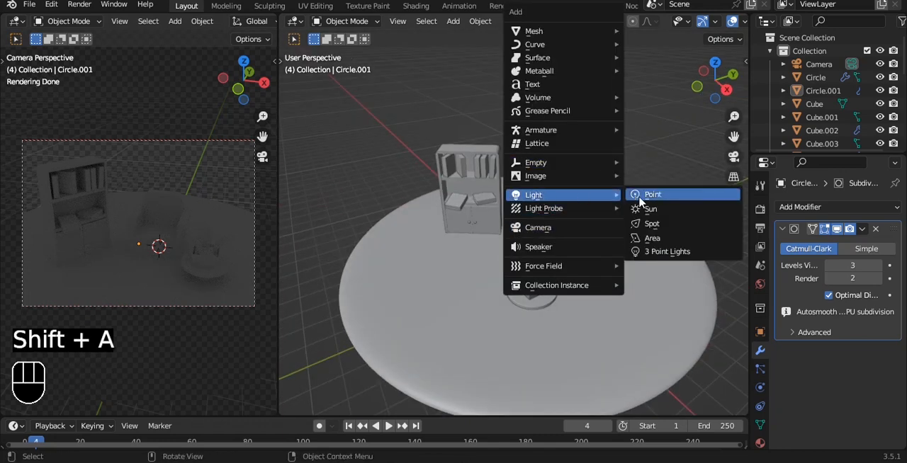
{"action": "left_click", "coordinate": [652, 239]}
{"action": "left_click_drag", "start_coordinate": [531, 205], "coordinate": [541, 33]}
{"action": "left_click_drag", "start_coordinate": [537, 172], "coordinate": [557, 190], "text": "alt"}
{"action": "key", "text": "s"}
{"action": "left_click", "coordinate": [692, 183]}
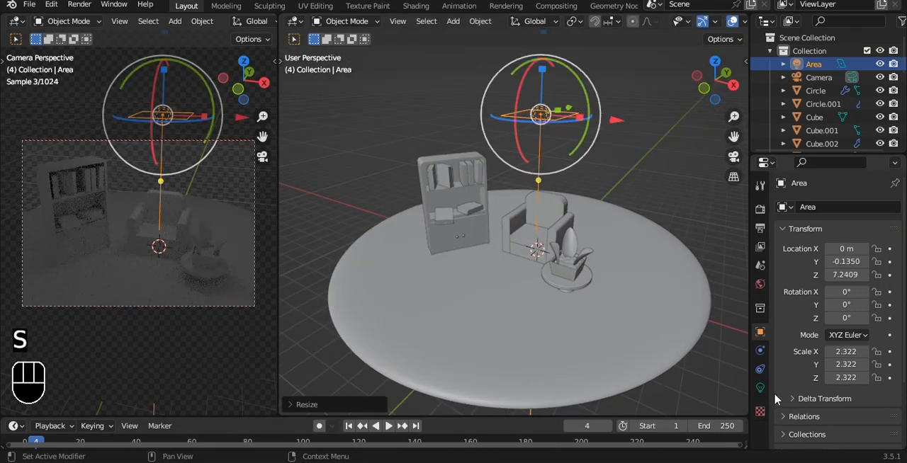
Set the area light's shape to Disk and its power to 200 W, and save the file.
{"action": "left_click", "coordinate": [760, 387]}
{"action": "left_click", "coordinate": [853, 317]}
{"action": "left_click", "coordinate": [843, 358]}
{"action": "left_click", "coordinate": [857, 298]}
{"action": "key", "text": "Return"}
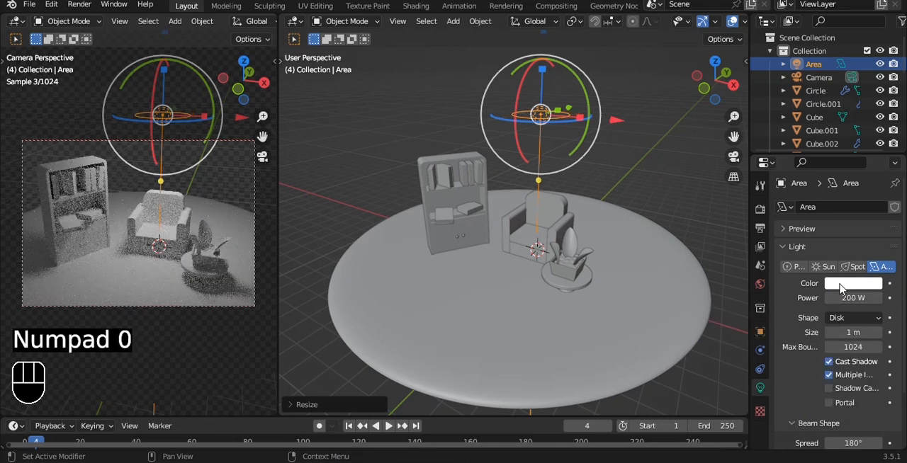
{"action": "key", "text": "ctrl+s"}
Raise the overhead disk light further in front view, enlarge it, and save the file.
{"action": "key", "text": "grave"}
{"action": "left_click", "coordinate": [550, 126]}
{"action": "left_click_drag", "start_coordinate": [556, 131], "coordinate": [544, 173], "text": "alt+shift"}
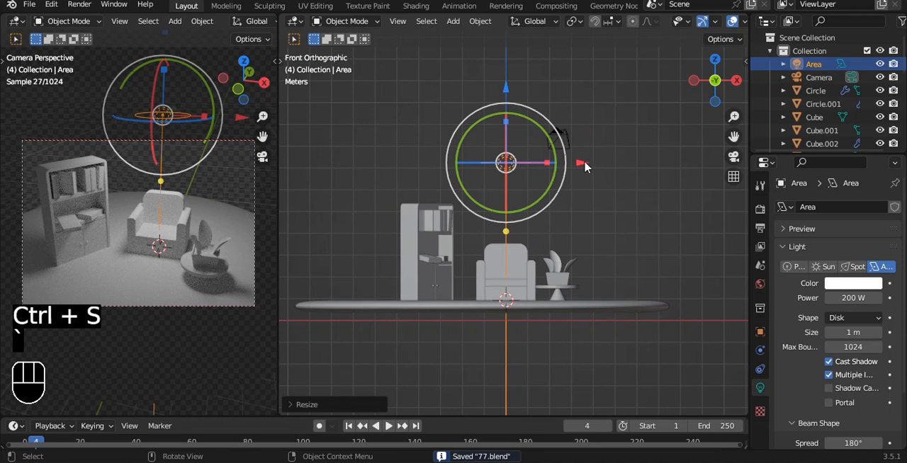
{"action": "left_click_drag", "start_coordinate": [507, 84], "coordinate": [509, 60]}
{"action": "key", "text": "s"}
{"action": "left_click", "coordinate": [628, 98]}
{"action": "key", "text": "ctrl+s"}
Duplicate the overhead light along the X axis and place the copy beside the base disc.
{"action": "key", "text": "grave"}
{"action": "key", "text": "shift+d"}
{"action": "key", "text": "x"}
{"action": "left_click", "coordinate": [741, 139]}
{"action": "scroll", "coordinate": [643, 154], "scroll_direction": "down", "scroll_amount": 2}
{"action": "left_click_drag", "start_coordinate": [637, 156], "coordinate": [616, 159], "text": "alt+shift"}
{"action": "left_click_drag", "start_coordinate": [601, 157], "coordinate": [575, 266], "text": "alt"}
Aim the duplicated light at the furniture, set its power to 500 W, and save the file.
{"action": "key", "text": "shift+t"}
{"action": "left_click", "coordinate": [481, 244]}
{"action": "left_click_drag", "start_coordinate": [482, 245], "coordinate": [594, 191], "text": "alt"}
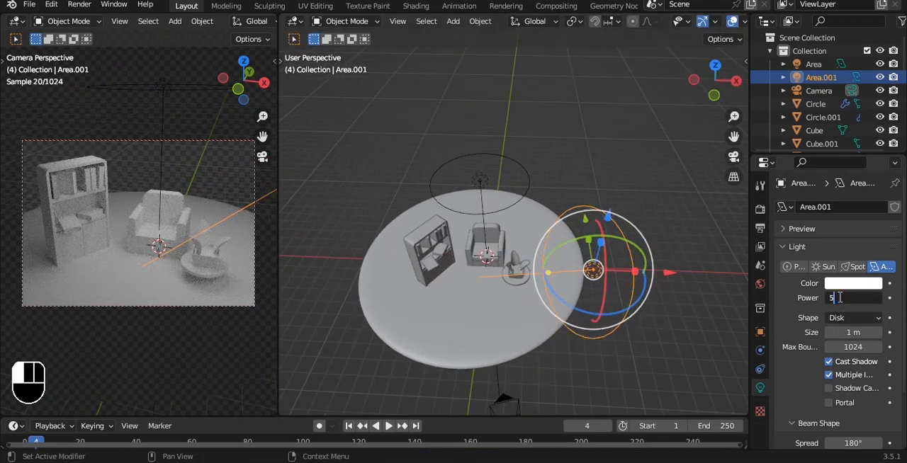
{"action": "key", "text": "ctrl+s"}
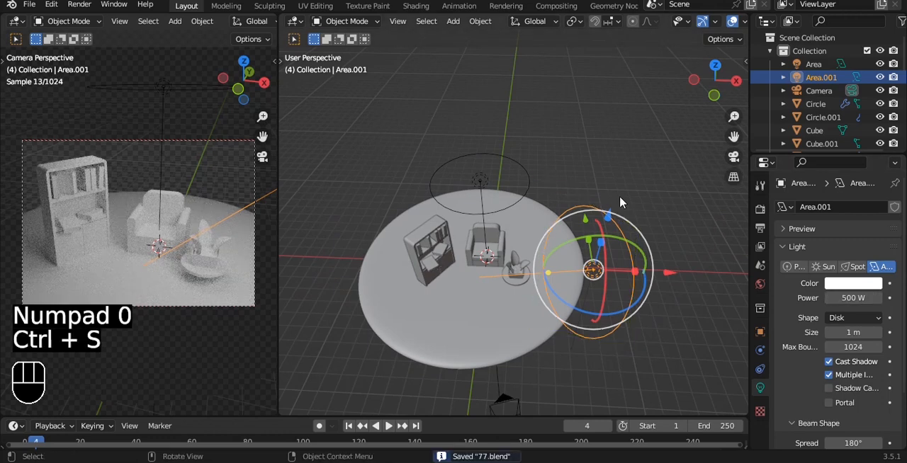
Duplicate the 500 W side light along the Y axis and aim the copy at the furniture.
{"action": "scroll", "coordinate": [619, 196], "scroll_direction": "down", "scroll_amount": 1}
{"action": "key", "text": "shift+d"}
{"action": "key", "text": "y"}
{"action": "left_click", "coordinate": [618, 79]}
{"action": "middle_click_drag", "start_coordinate": [618, 78], "coordinate": [648, 128]}
{"action": "left_click_drag", "start_coordinate": [647, 129], "coordinate": [490, 110]}
{"action": "key", "text": "shift+t"}
{"action": "left_click", "coordinate": [458, 247]}
Move the third light to the outer side of the book cabinet.
{"action": "middle_click_drag", "start_coordinate": [431, 154], "coordinate": [484, 193], "text": "shift"}
{"action": "left_click_drag", "start_coordinate": [560, 150], "coordinate": [534, 147]}
{"action": "left_click_drag", "start_coordinate": [473, 79], "coordinate": [456, 136]}
{"action": "middle_click_drag", "start_coordinate": [489, 210], "coordinate": [569, 126]}
{"action": "middle_click_drag", "start_coordinate": [545, 182], "coordinate": [524, 178]}
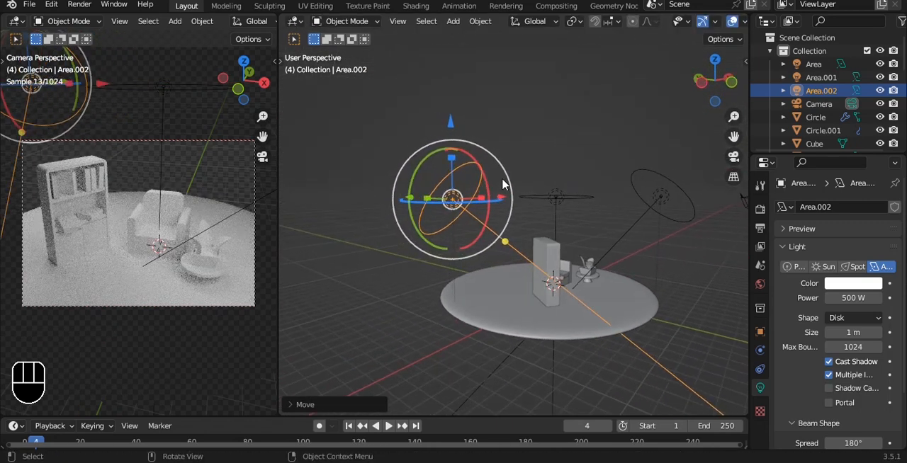
Reduce the third light's size to about 0.77 m and rotate it.
{"action": "left_click_drag", "start_coordinate": [500, 158], "coordinate": [492, 148]}
{"action": "middle_click_drag", "start_coordinate": [484, 158], "coordinate": [461, 126]}
{"action": "left_click_drag", "start_coordinate": [461, 125], "coordinate": [456, 162]}
{"action": "left_click_drag", "start_coordinate": [489, 225], "coordinate": [504, 241]}
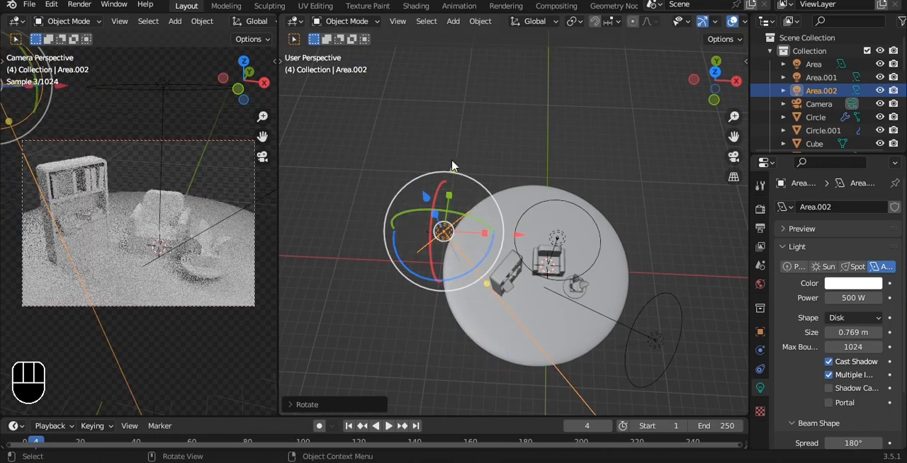
{"action": "middle_click_drag", "start_coordinate": [504, 241], "coordinate": [454, 127], "text": "alt"}
{"action": "left_click_drag", "start_coordinate": [455, 126], "coordinate": [451, 169]}
{"action": "middle_click_drag", "start_coordinate": [534, 200], "coordinate": [549, 170], "text": "alt"}
Adjust the third light's position near the disc edge behind the book cabinet.
{"action": "key", "text": "grave"}
{"action": "left_click", "coordinate": [486, 216]}
{"action": "left_click_drag", "start_coordinate": [595, 215], "coordinate": [489, 187], "text": "alt"}
{"action": "middle_click_drag", "start_coordinate": [622, 153], "coordinate": [521, 207], "text": "alt"}
{"action": "left_click_drag", "start_coordinate": [441, 182], "coordinate": [440, 165]}
{"action": "middle_click_drag", "start_coordinate": [538, 124], "coordinate": [494, 164], "text": "alt"}
{"action": "left_click_drag", "start_coordinate": [482, 153], "coordinate": [478, 162]}
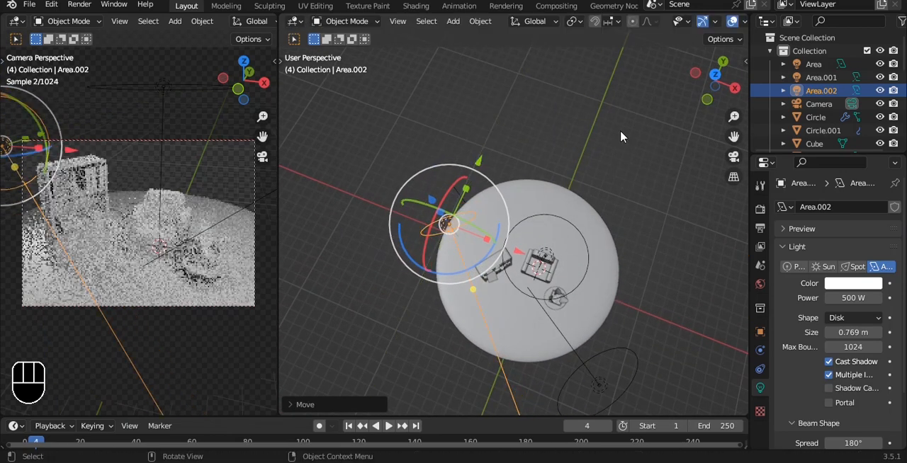
Rotate the third light toward the furniture and save the file.
{"action": "left_click", "coordinate": [605, 159]}
{"action": "key", "text": "ctrl+s"}
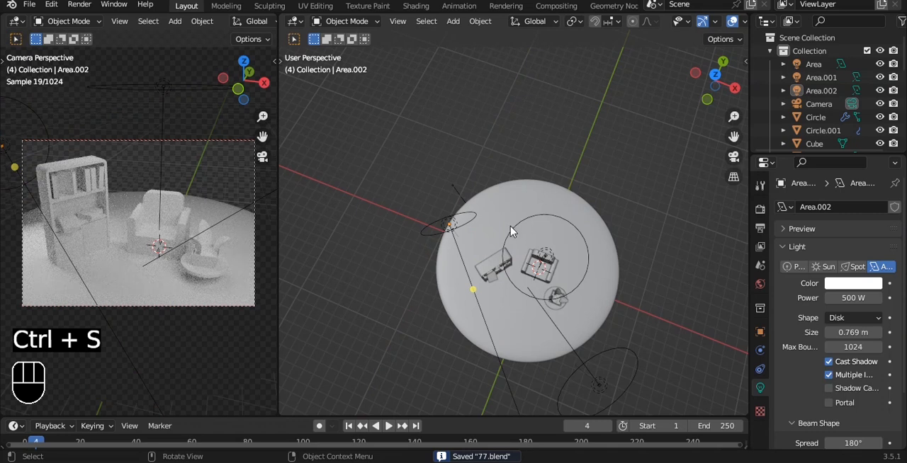
{"action": "left_click", "coordinate": [444, 226]}
{"action": "left_click_drag", "start_coordinate": [441, 277], "coordinate": [473, 282]}
{"action": "key", "text": "ctrl+s"}
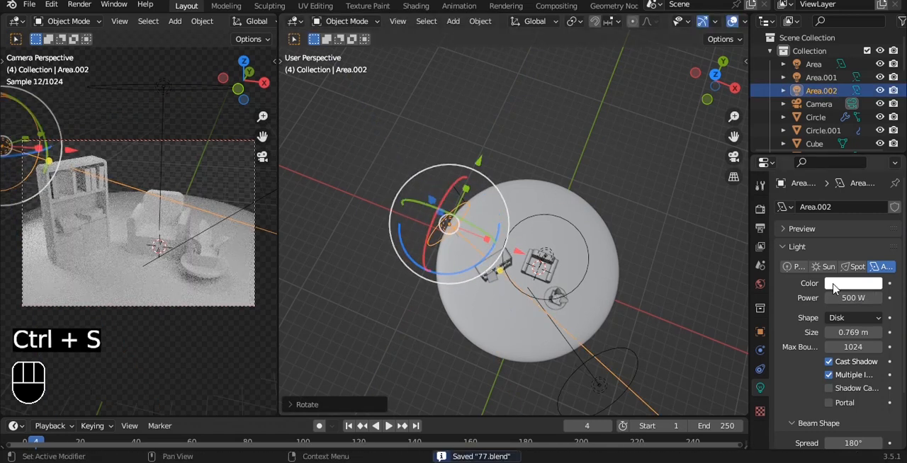
Change the third light to a point light, move it near the back of the book cabinet, and save the file.
{"action": "left_click", "coordinate": [793, 267]}
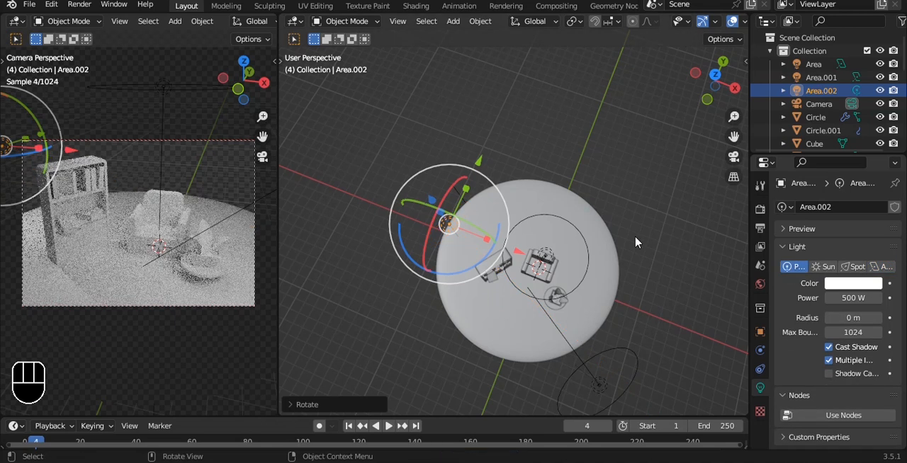
{"action": "left_click_drag", "start_coordinate": [525, 259], "coordinate": [553, 271]}
{"action": "left_click_drag", "start_coordinate": [505, 172], "coordinate": [455, 232]}
{"action": "left_click_drag", "start_coordinate": [513, 214], "coordinate": [528, 244]}
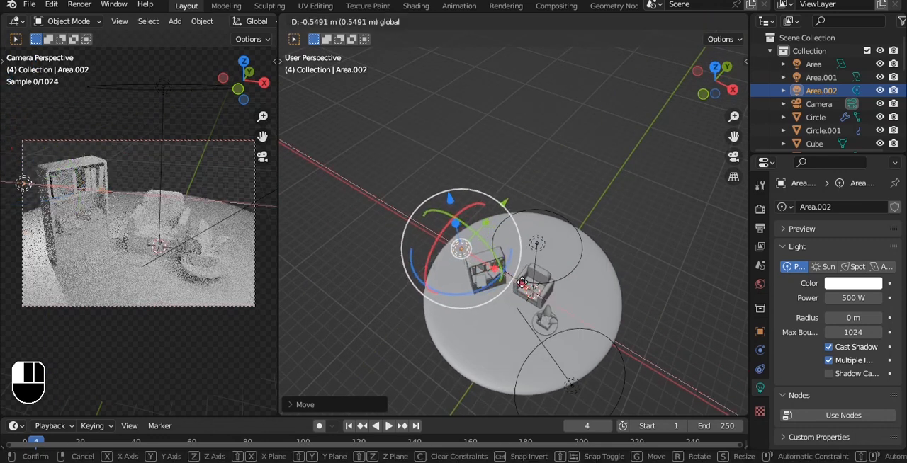
{"action": "left_click_drag", "start_coordinate": [526, 286], "coordinate": [519, 281]}
{"action": "left_click", "coordinate": [587, 186]}
{"action": "key", "text": "ctrl+s"}
Give the book cabinet a light blue base color with hue 0.536 and saturation 0.758.
{"action": "scroll", "coordinate": [559, 218], "scroll_direction": "up", "scroll_amount": 1}
{"action": "scroll", "coordinate": [525, 297], "scroll_direction": "up", "scroll_amount": 2}
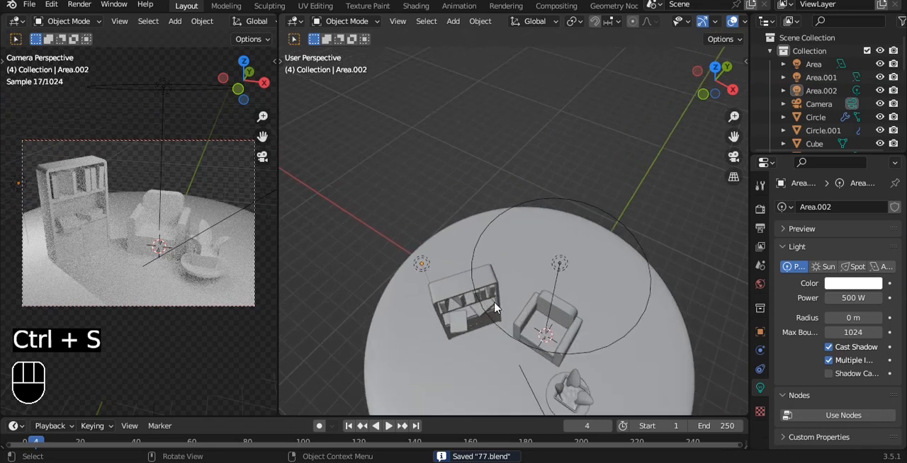
{"action": "left_click", "coordinate": [464, 301]}
{"action": "left_click", "coordinate": [761, 430]}
{"action": "left_click", "coordinate": [825, 267]}
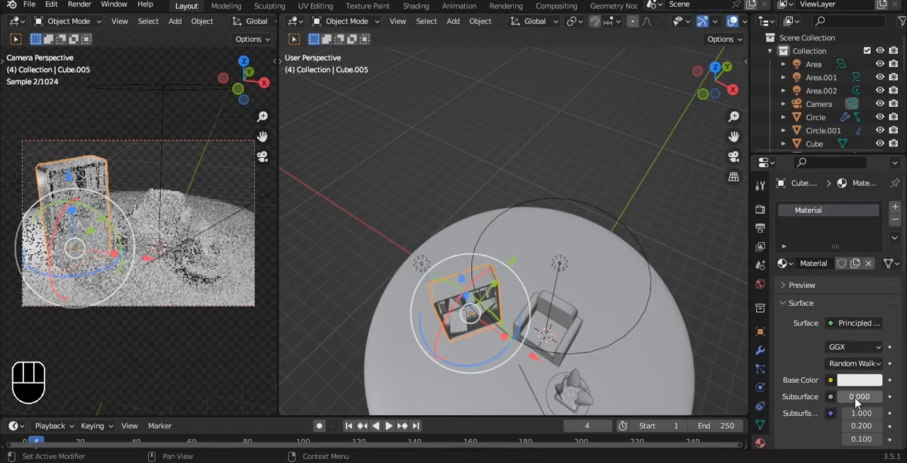
{"action": "left_click", "coordinate": [859, 381]}
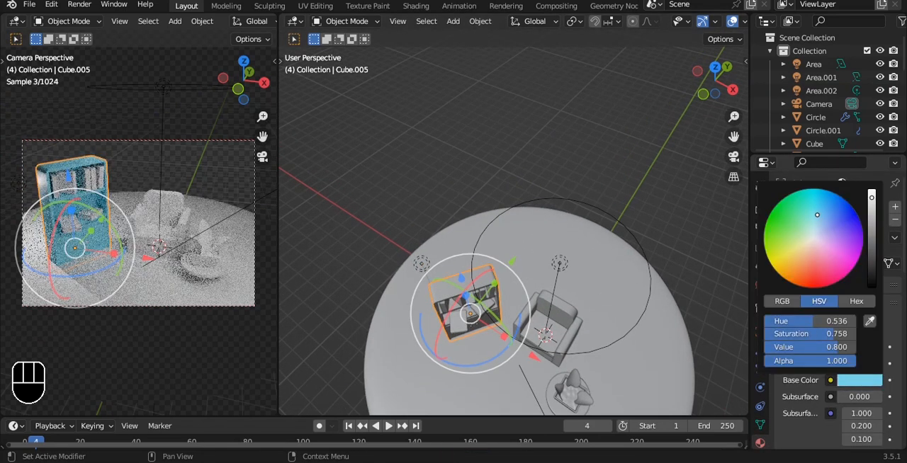
Delete the point light behind the book cabinet.
{"action": "key", "text": "Delete"}
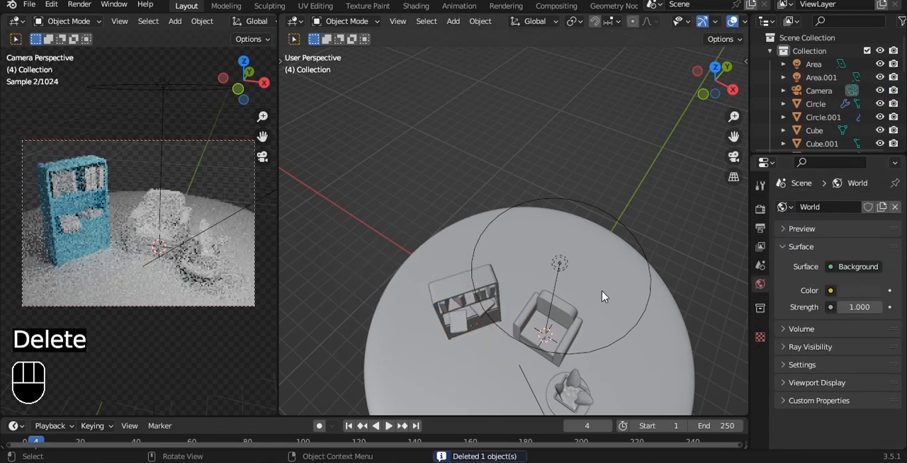
{"action": "scroll", "coordinate": [500, 311], "scroll_direction": "up", "scroll_amount": 1}
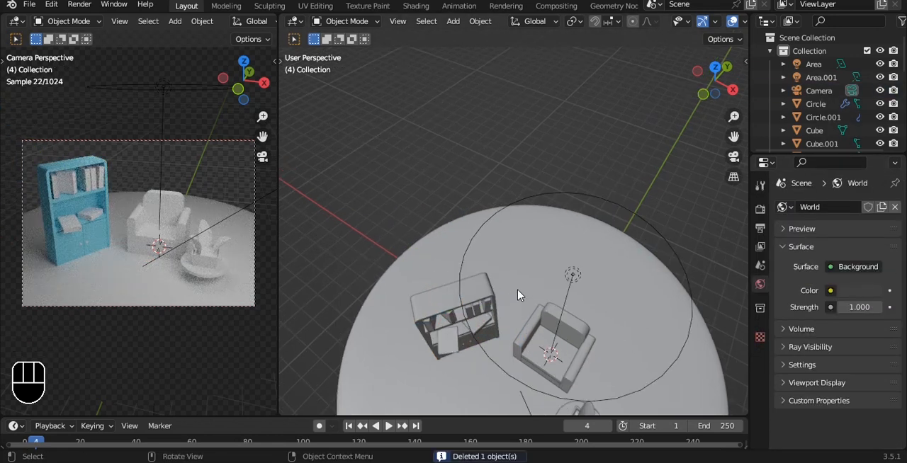
{"action": "key", "text": "ctrl+z"}
{"action": "middle_click_drag", "start_coordinate": [512, 269], "coordinate": [540, 180], "text": "shift"}
{"action": "key", "text": "Delete"}
{"action": "scroll", "coordinate": [500, 239], "scroll_direction": "up", "scroll_amount": 4}
{"action": "middle_click_drag", "start_coordinate": [500, 239], "coordinate": [502, 180]}
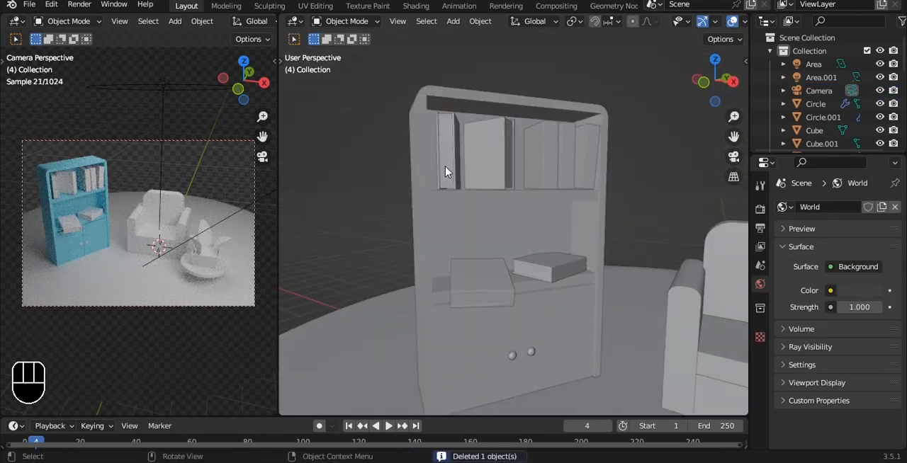
Give the leftmost book on the upper shelf a new material with a bright red base color.
{"action": "left_click", "coordinate": [445, 172]}
{"action": "left_click", "coordinate": [838, 263]}
{"action": "left_click", "coordinate": [859, 380]}
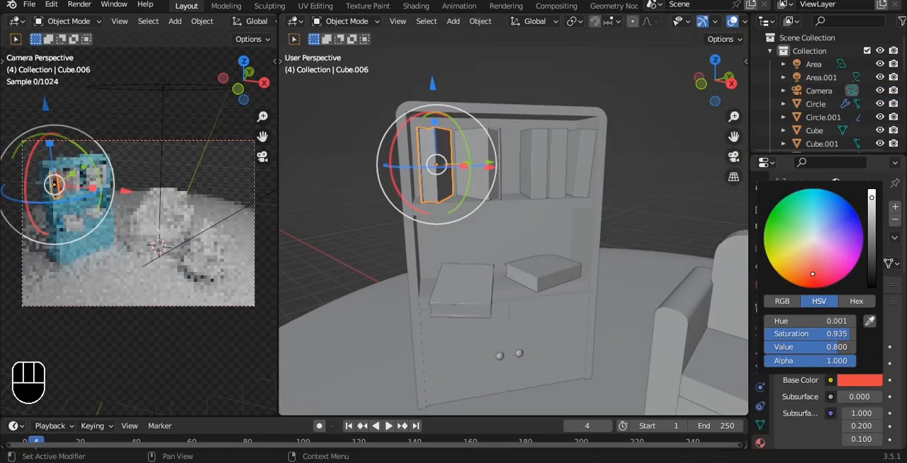
Switch the working viewport to Material Preview and give the second book a new blue-violet material.
{"action": "scroll", "coordinate": [694, 28], "scroll_direction": "down", "scroll_amount": 3}
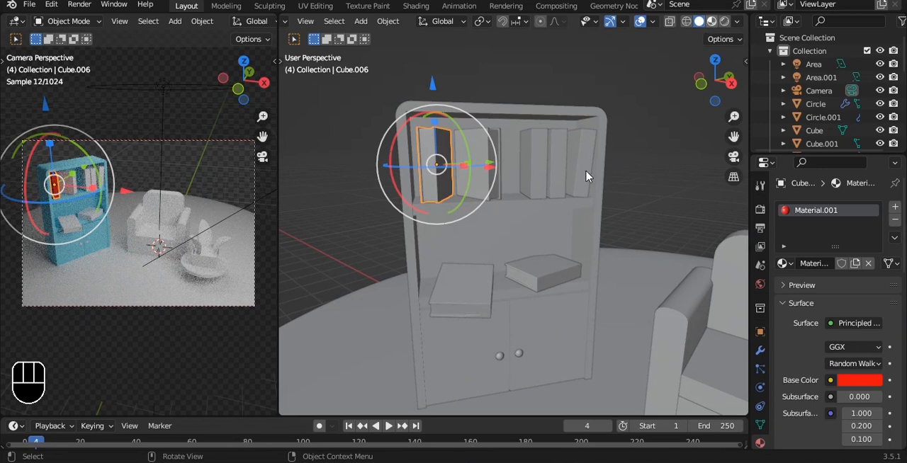
{"action": "key", "text": "z"}
{"action": "left_click", "coordinate": [489, 182]}
{"action": "left_click", "coordinate": [822, 263]}
{"action": "left_click", "coordinate": [859, 381]}
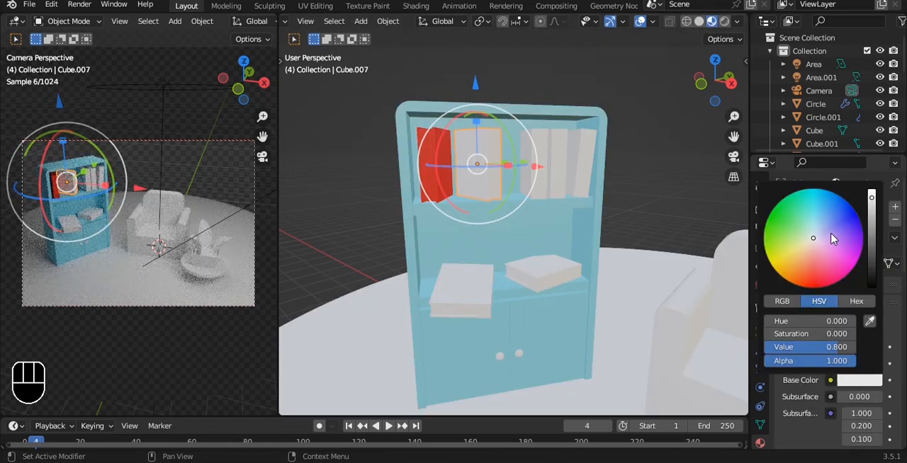
{"action": "left_click", "coordinate": [834, 238]}
Add an empty second material slot to the red book and assign it to the page faces.
{"action": "left_click", "coordinate": [537, 168]}
{"action": "scroll", "coordinate": [542, 169], "scroll_direction": "up", "scroll_amount": 2}
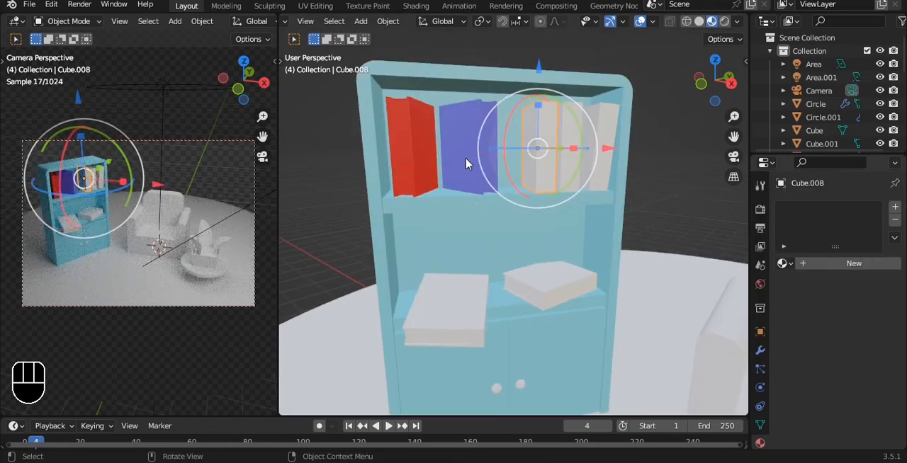
{"action": "left_click", "coordinate": [425, 144]}
{"action": "scroll", "coordinate": [432, 144], "scroll_direction": "up", "scroll_amount": 2}
{"action": "key", "text": "Tab"}
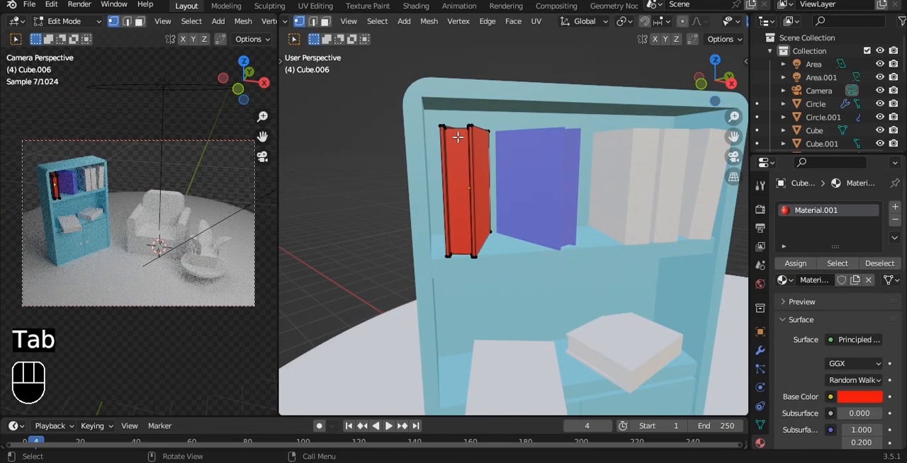
{"action": "key", "text": "3"}
{"action": "left_click", "coordinate": [895, 206]}
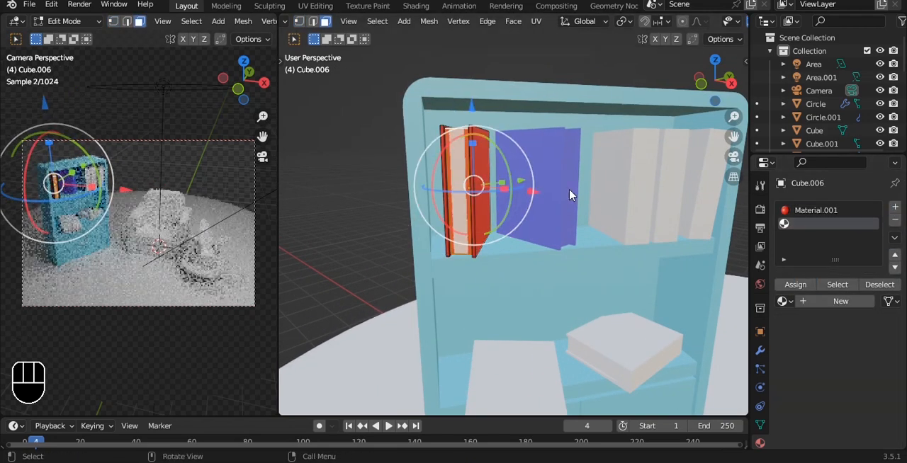
Add two edge loops to the red book's page block, slid close to each cover.
{"action": "key", "text": "Tab"}
{"action": "key", "text": "Tab"}
{"action": "key", "text": "ctrl+r"}
{"action": "left_click", "coordinate": [469, 138]}
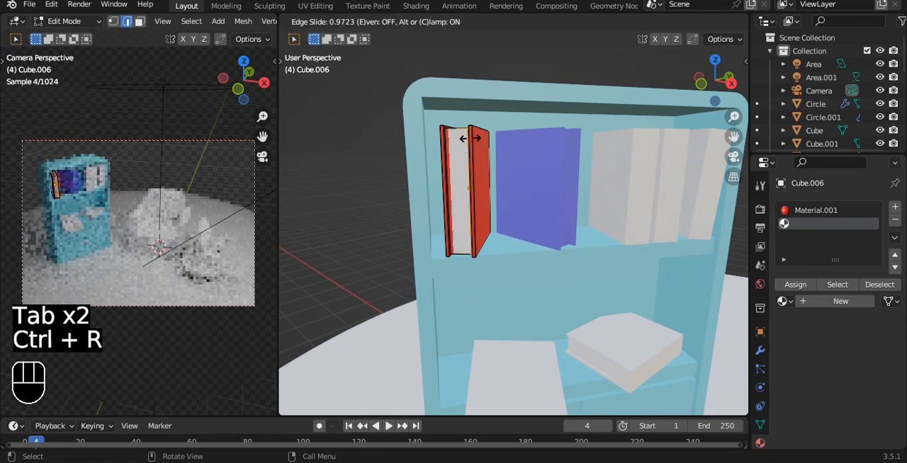
{"action": "left_click", "coordinate": [470, 139]}
{"action": "key", "text": "ctrl+r"}
{"action": "left_click", "coordinate": [465, 137]}
{"action": "left_click", "coordinate": [459, 137]}
{"action": "key", "text": "Tab"}
Try to add edge loops close to both covers on the blue-violet book's page block.
{"action": "left_click", "coordinate": [542, 157]}
{"action": "middle_click_drag", "start_coordinate": [627, 162], "coordinate": [544, 164]}
{"action": "scroll", "coordinate": [524, 152], "scroll_direction": "up", "scroll_amount": 4}
{"action": "key", "text": "Tab"}
{"action": "key", "text": "ctrl+r"}
{"action": "left_click", "coordinate": [464, 95]}
{"action": "left_click", "coordinate": [462, 81]}
{"action": "key", "text": "ctrl+z"}
{"action": "key", "text": "ctrl+r"}
{"action": "left_click", "coordinate": [460, 79]}
{"action": "left_click", "coordinate": [389, 95]}
{"action": "key", "text": "ctrl+r"}
{"action": "left_click", "coordinate": [458, 78]}
{"action": "left_click", "coordinate": [556, 73]}
Try to assign an empty second material slot to the blue-violet book's page faces.
{"action": "key", "text": "3"}
{"action": "left_click", "coordinate": [466, 80]}
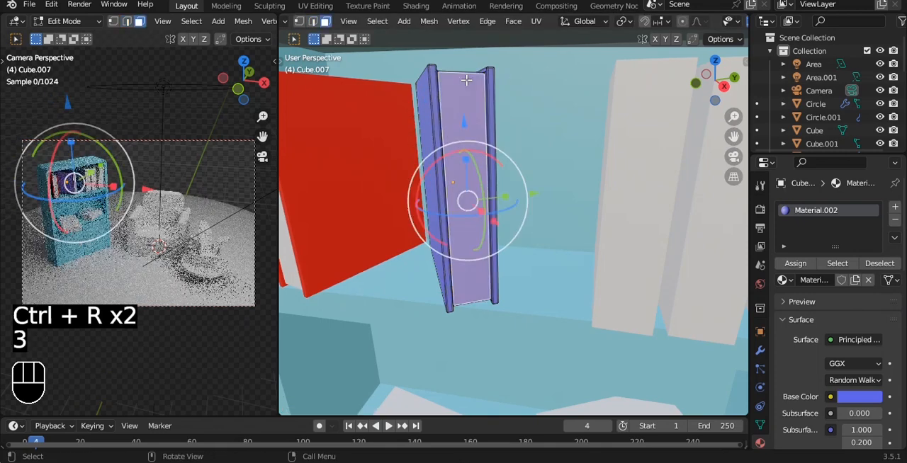
{"action": "key", "text": "Tab"}
{"action": "scroll", "coordinate": [527, 158], "scroll_direction": "up", "scroll_amount": 2}
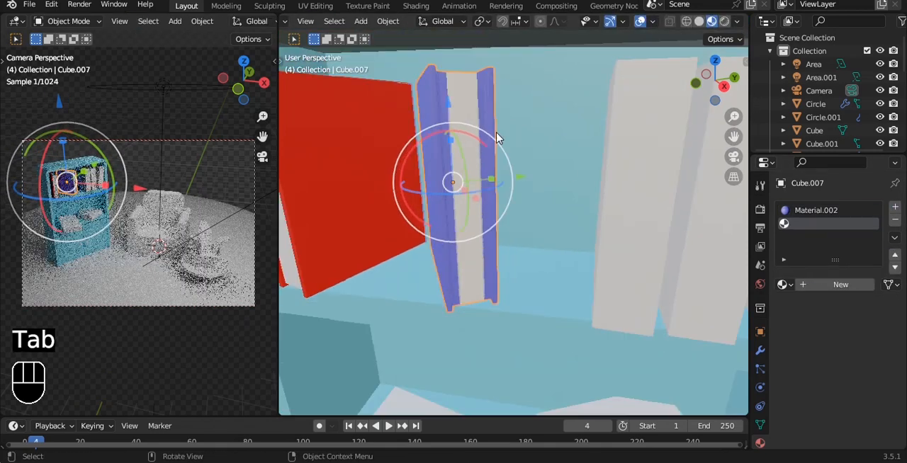
Undo the material assignment and edge loops on the blue-violet book.
{"action": "key", "text": "ctrl+z"}
{"action": "key", "text": "ctrl+z"}
{"action": "key", "text": "ctrl+z"}
{"action": "key", "text": "ctrl+z"}
{"action": "key", "text": "ctrl+z"}
{"action": "key", "text": "ctrl+z"}
{"action": "key", "text": "ctrl+z"}
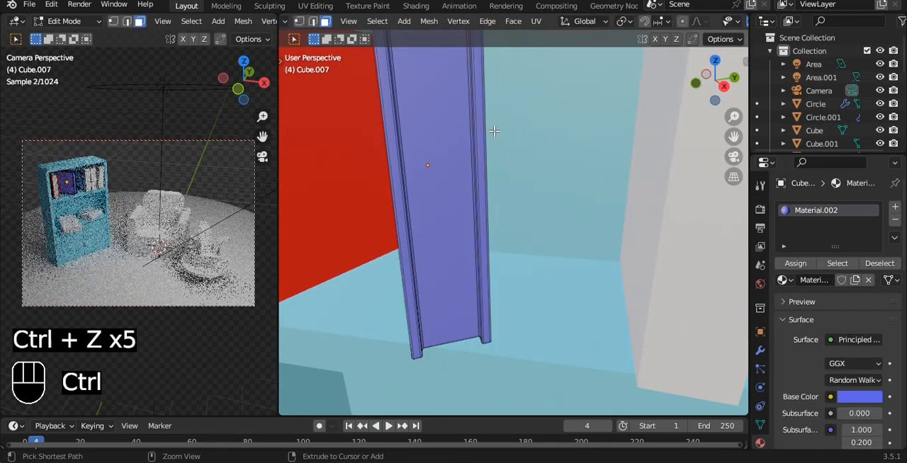
{"action": "key", "text": "ctrl+z"}
{"action": "key", "text": "ctrl+z"}
Add a new white second material to the blue-violet book and assign it to the page faces.
{"action": "key", "text": "Tab"}
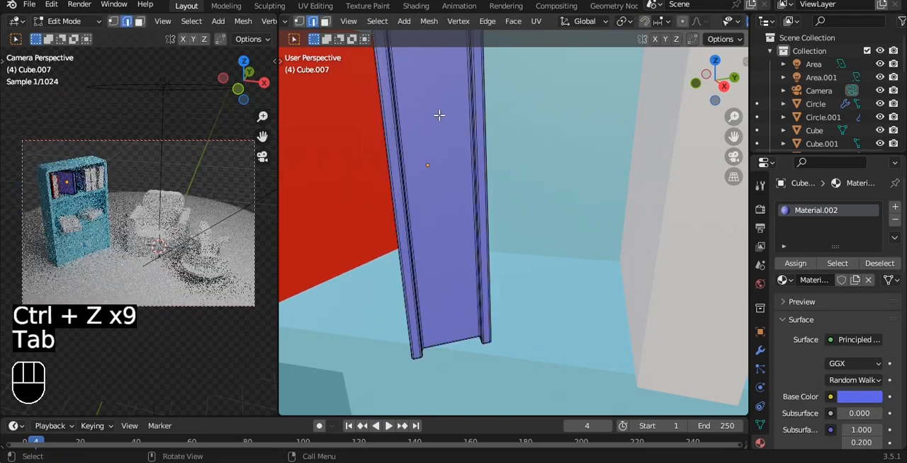
{"action": "key", "text": "3"}
{"action": "scroll", "coordinate": [439, 115], "scroll_direction": "down", "scroll_amount": 2}
{"action": "left_click", "coordinate": [460, 74], "text": "alt"}
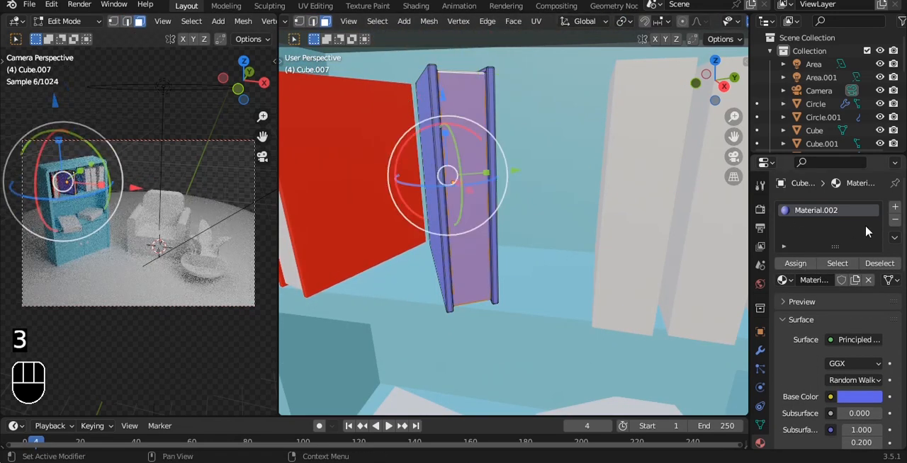
{"action": "left_click", "coordinate": [895, 207]}
{"action": "left_click", "coordinate": [825, 300]}
{"action": "key", "text": "Tab"}
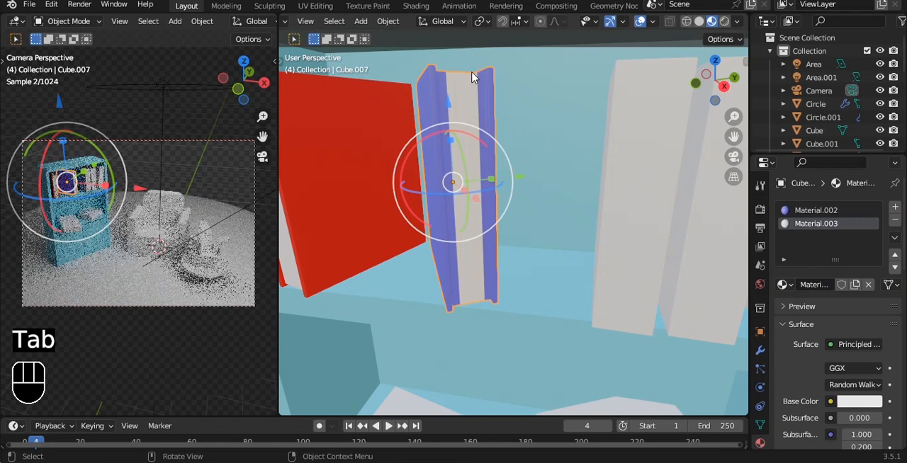
Add two edge loops to the blue-violet book's page block, one slid against each cover.
{"action": "key", "text": "Tab"}
{"action": "key", "text": "ctrl+r"}
{"action": "left_click", "coordinate": [466, 76]}
{"action": "left_click", "coordinate": [546, 79]}
{"action": "key", "text": "ctrl+r"}
{"action": "left_click", "coordinate": [464, 75]}
{"action": "left_click", "coordinate": [376, 93]}
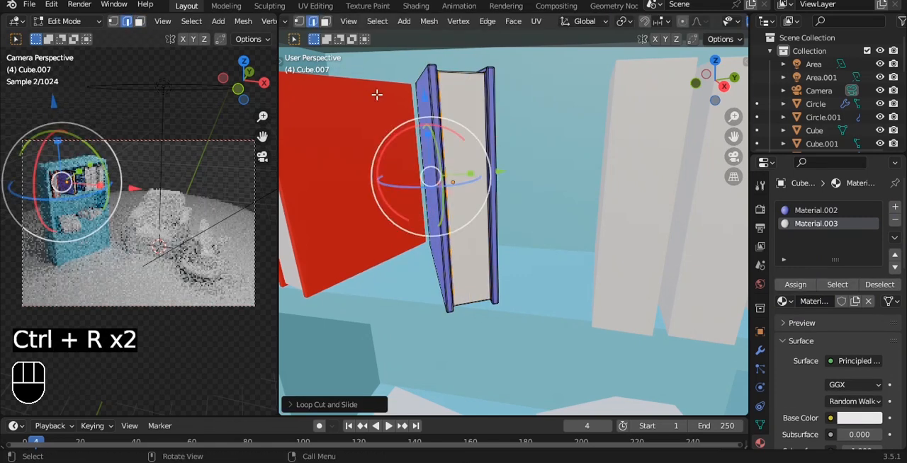
{"action": "key", "text": "Tab"}
Give the left book in the upper shelf's group of three uncolored books a new dark grey material.
{"action": "scroll", "coordinate": [520, 163], "scroll_direction": "down", "scroll_amount": 7}
{"action": "scroll", "coordinate": [519, 163], "scroll_direction": "up", "scroll_amount": 4}
{"action": "left_click", "coordinate": [528, 203]}
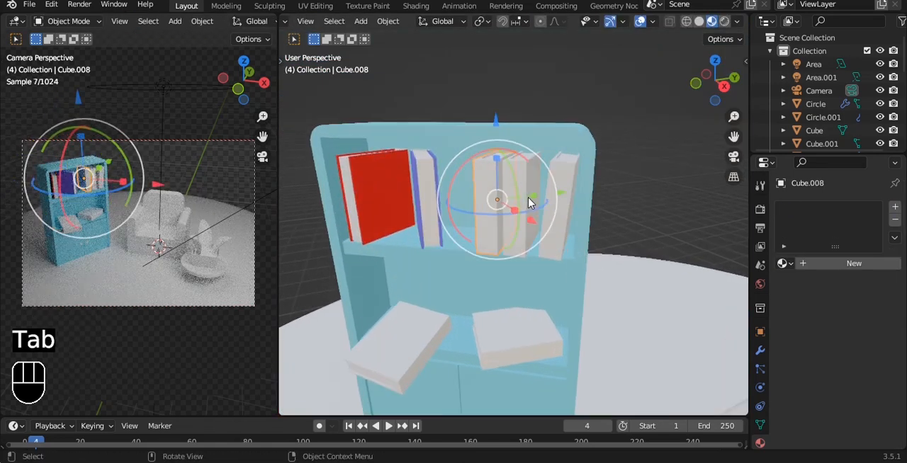
{"action": "left_click", "coordinate": [845, 265]}
{"action": "left_click", "coordinate": [875, 381]}
{"action": "left_click", "coordinate": [875, 268]}
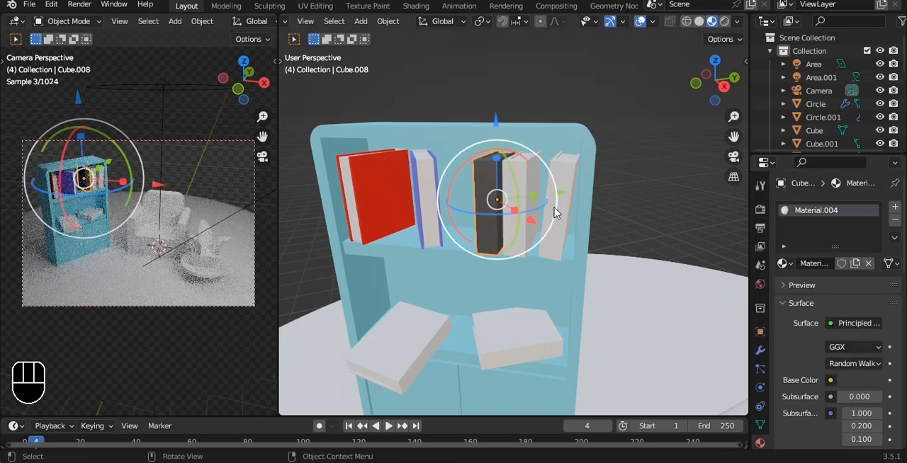
Give the upright book beside the dark grey one a new lime green material.
{"action": "left_click", "coordinate": [528, 210]}
{"action": "left_click", "coordinate": [837, 264]}
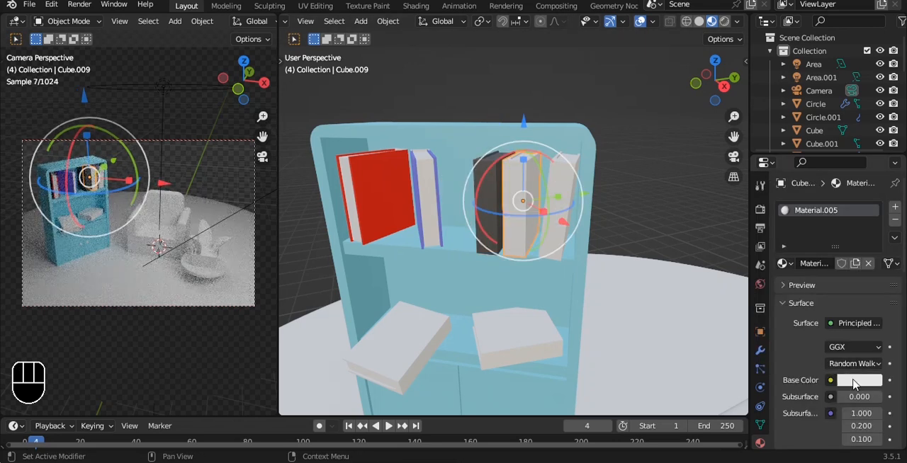
{"action": "left_click", "coordinate": [854, 383]}
{"action": "left_click", "coordinate": [804, 206]}
{"action": "left_click", "coordinate": [801, 209]}
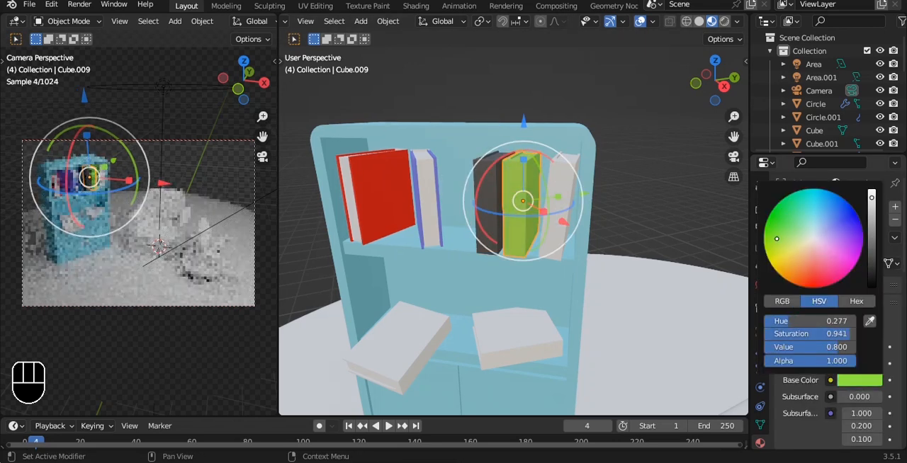
Give the last uncolored book on the upper shelf a new yellow-orange material.
{"action": "left_click", "coordinate": [552, 198]}
{"action": "left_click", "coordinate": [866, 266]}
{"action": "left_click", "coordinate": [860, 381]}
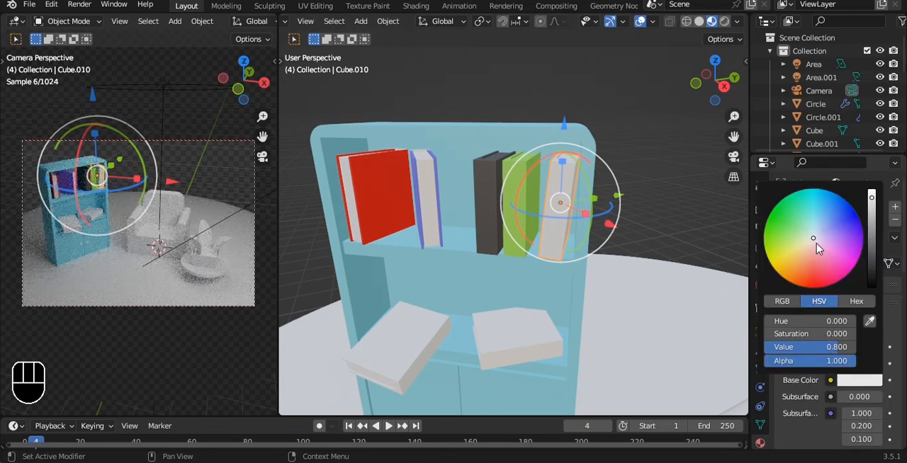
{"action": "left_click", "coordinate": [795, 260]}
Give the tilted book lying on the left of the lower shelf a new purple material.
{"action": "middle_click_drag", "start_coordinate": [454, 361], "coordinate": [506, 240], "text": "shift"}
{"action": "left_click", "coordinate": [469, 221]}
{"action": "left_click", "coordinate": [856, 265]}
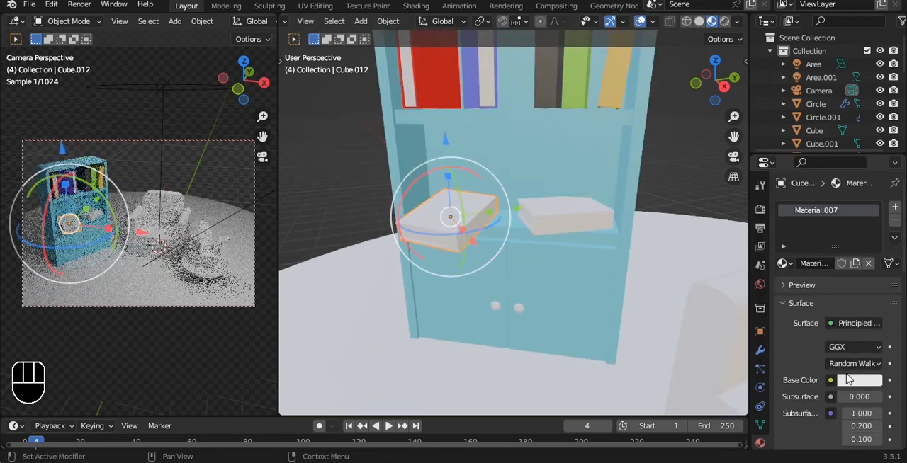
{"action": "left_click", "coordinate": [849, 380]}
{"action": "left_click", "coordinate": [795, 262]}
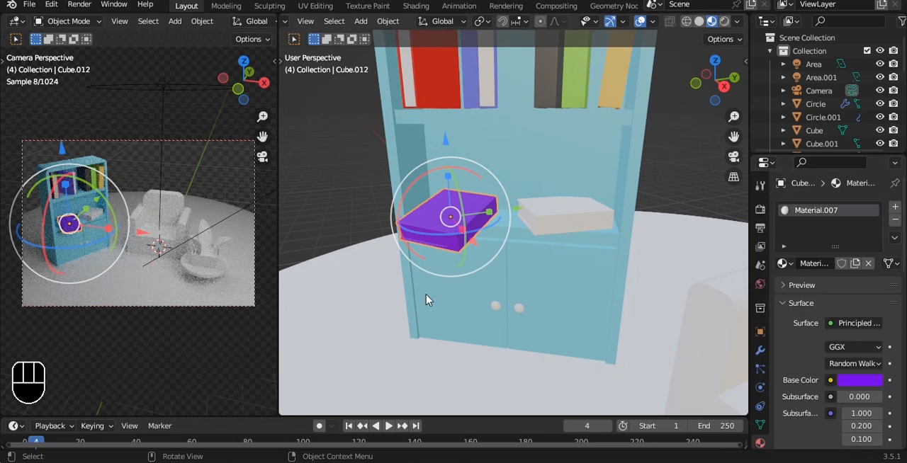
Add a second material slot to the purple book and assign it to the page faces.
{"action": "scroll", "coordinate": [468, 234], "scroll_direction": "up", "scroll_amount": 5}
{"action": "key", "text": "Tab"}
{"action": "key", "text": "3"}
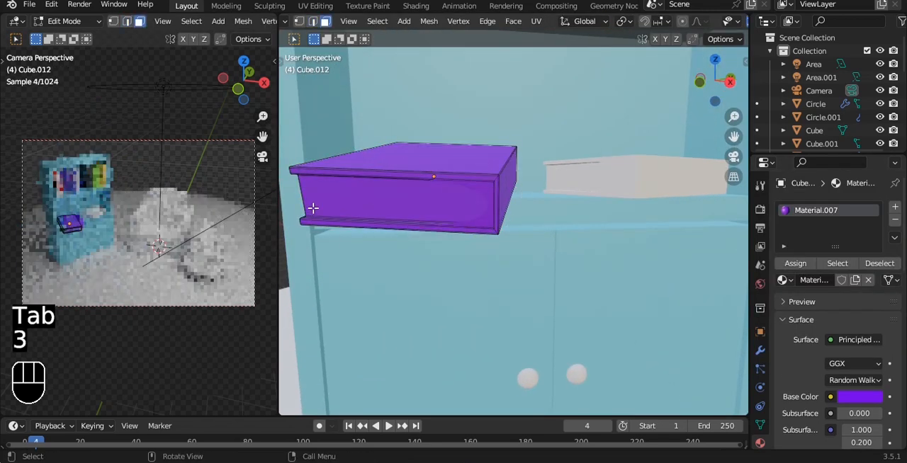
{"action": "left_click", "coordinate": [306, 207]}
{"action": "left_click", "coordinate": [895, 206]}
{"action": "key", "text": "a"}
{"action": "key", "text": "a"}
{"action": "key", "text": "a"}
{"action": "left_click", "coordinate": [418, 199]}
{"action": "left_click", "coordinate": [821, 225]}
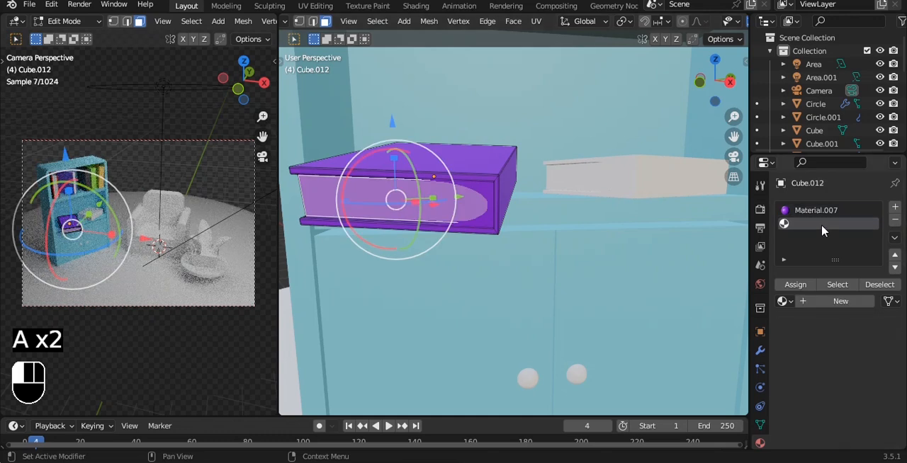
Add four edge loops to the purple book, slid to the covers and to both ends of the page face.
{"action": "key", "text": "ctrl+r"}
{"action": "left_click", "coordinate": [304, 196]}
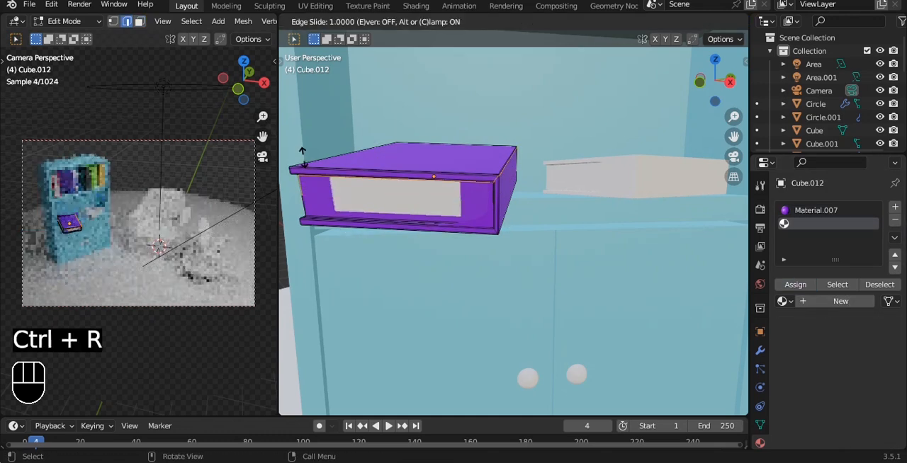
{"action": "left_click", "coordinate": [303, 151]}
{"action": "key", "text": "ctrl+r"}
{"action": "left_click", "coordinate": [310, 192]}
{"action": "left_click", "coordinate": [314, 253]}
{"action": "key", "text": "ctrl+r"}
{"action": "left_click", "coordinate": [348, 174]}
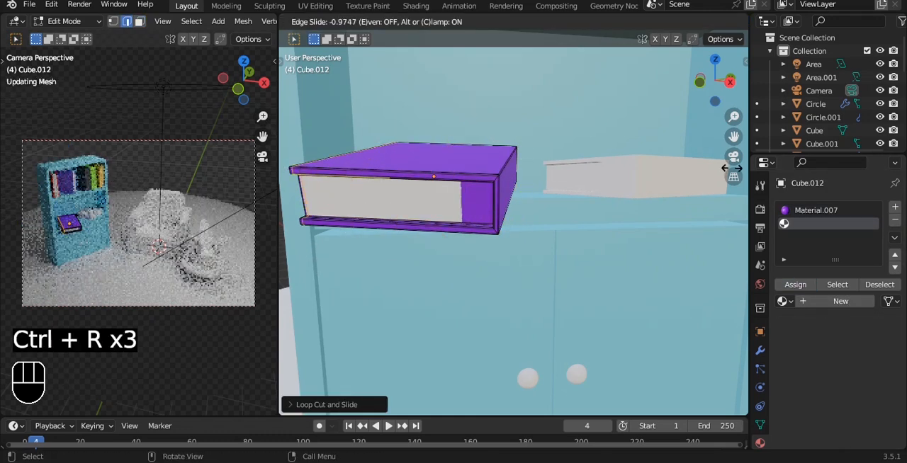
{"action": "left_click", "coordinate": [862, 163]}
{"action": "key", "text": "ctrl+r"}
{"action": "key", "text": "ctrl+r"}
{"action": "left_click", "coordinate": [429, 178]}
{"action": "left_click", "coordinate": [622, 179]}
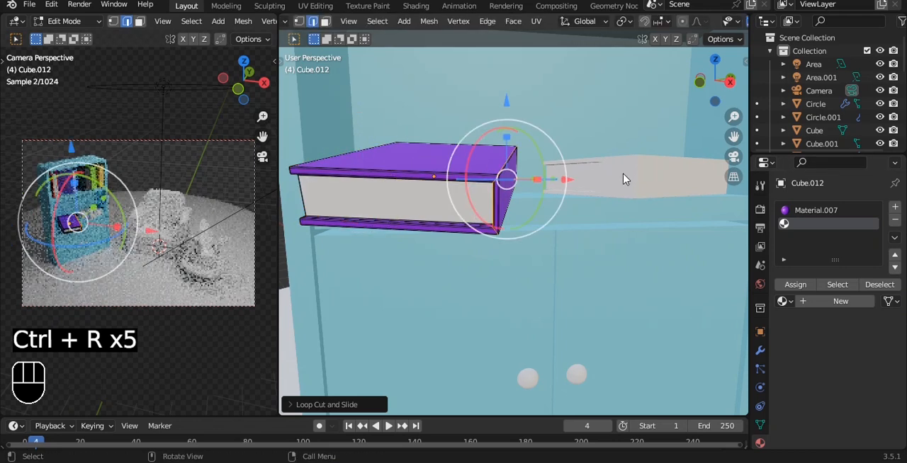
Give the other lying book on the lower shelf a new light blue material with hue 0.583 and saturation 0.868.
{"action": "key", "text": "Tab"}
{"action": "scroll", "coordinate": [620, 187], "scroll_direction": "down", "scroll_amount": 4}
{"action": "left_click", "coordinate": [620, 189]}
{"action": "left_click", "coordinate": [840, 264]}
{"action": "left_click", "coordinate": [859, 379]}
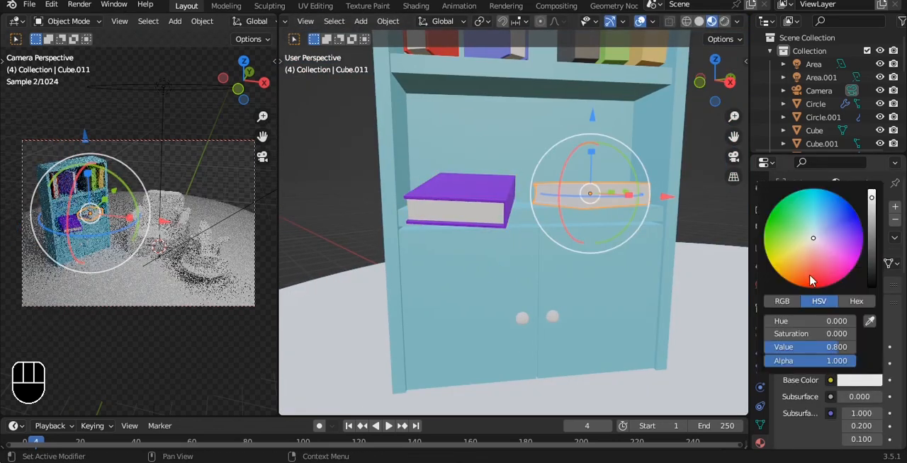
{"action": "left_click", "coordinate": [803, 211]}
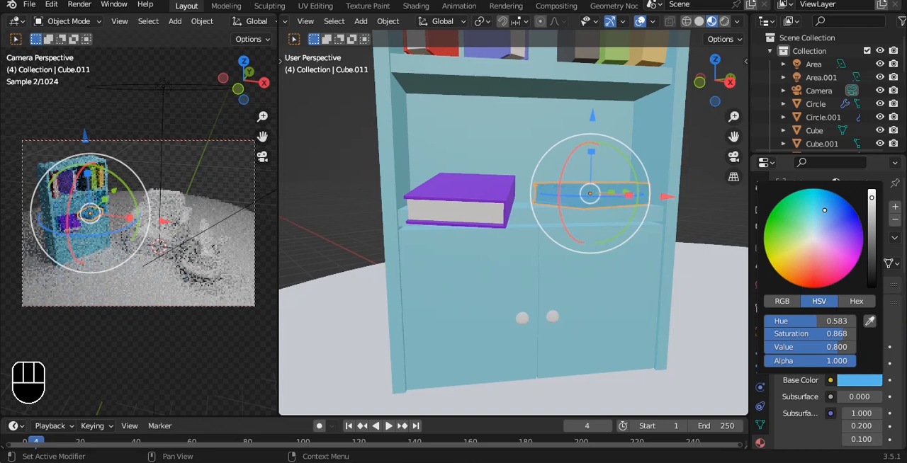
Add a new white second material to the light blue book and assign it to the page faces.
{"action": "middle_click_drag", "start_coordinate": [601, 202], "coordinate": [552, 226], "text": "shift"}
{"action": "scroll", "coordinate": [553, 227], "scroll_direction": "up", "scroll_amount": 3}
{"action": "key", "text": "Tab"}
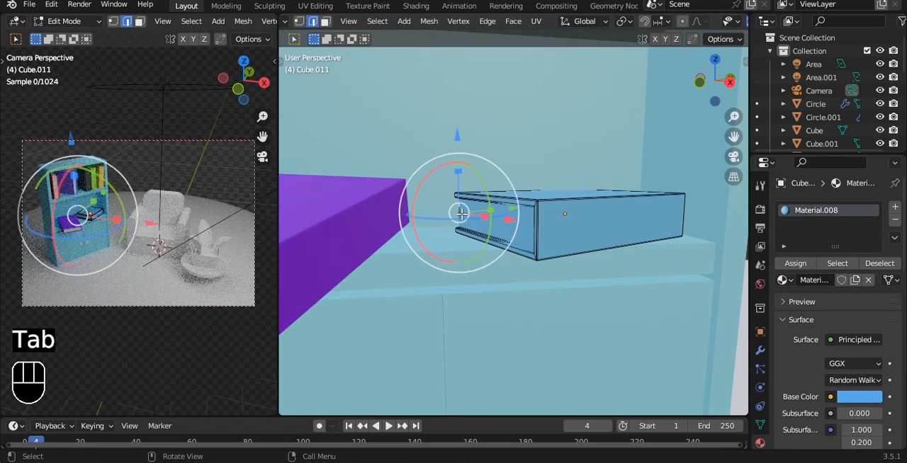
{"action": "key", "text": "3"}
{"action": "left_click", "coordinate": [462, 214], "text": "alt"}
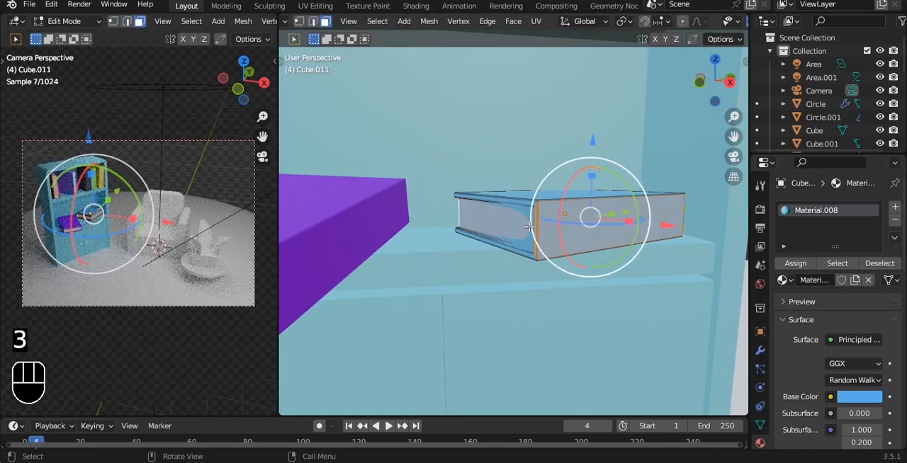
{"action": "left_click", "coordinate": [529, 227]}
{"action": "left_click", "coordinate": [895, 206]}
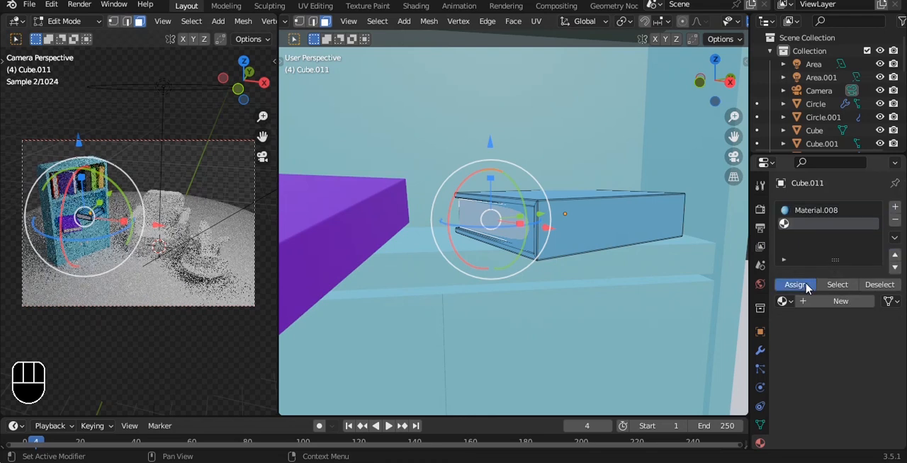
{"action": "left_click", "coordinate": [836, 302]}
Add four edge loops framing the light blue book's page face against its covers and ends, and save the file.
{"action": "key", "text": "Tab"}
{"action": "key", "text": "Tab"}
{"action": "key", "text": "ctrl+r"}
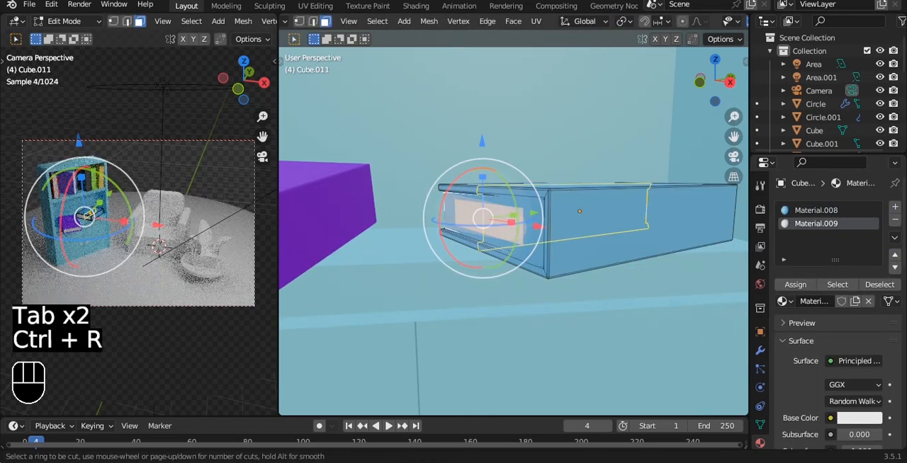
{"action": "left_click", "coordinate": [453, 206]}
{"action": "left_click", "coordinate": [389, 165]}
{"action": "key", "text": "ctrl+r"}
{"action": "left_click", "coordinate": [450, 207]}
{"action": "left_click", "coordinate": [458, 142]}
{"action": "key", "text": "ctrl+r"}
{"action": "left_click", "coordinate": [448, 213]}
{"action": "left_click", "coordinate": [448, 275]}
{"action": "key", "text": "ctrl+r"}
{"action": "left_click", "coordinate": [512, 189]}
{"action": "left_click", "coordinate": [611, 204]}
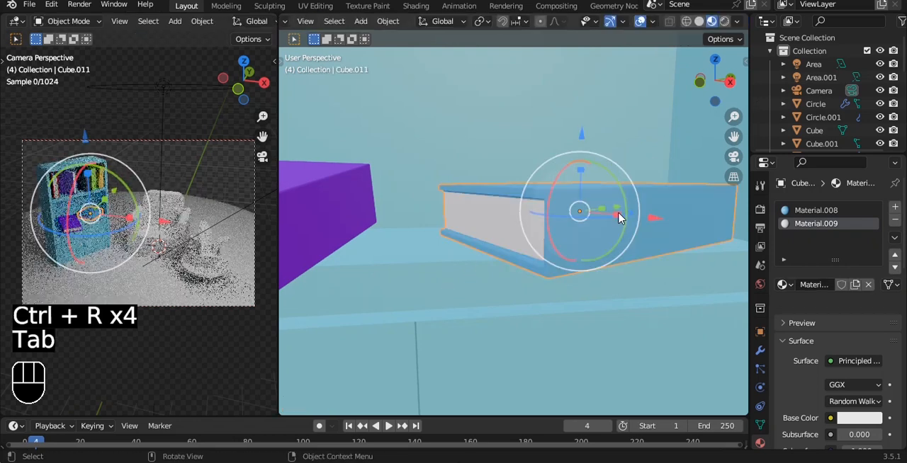
{"action": "key", "text": "Tab"}
{"action": "scroll", "coordinate": [630, 178], "scroll_direction": "down", "scroll_amount": 9}
{"action": "scroll", "coordinate": [559, 219], "scroll_direction": "up", "scroll_amount": 5}
{"action": "scroll", "coordinate": [553, 217], "scroll_direction": "down", "scroll_amount": 2}
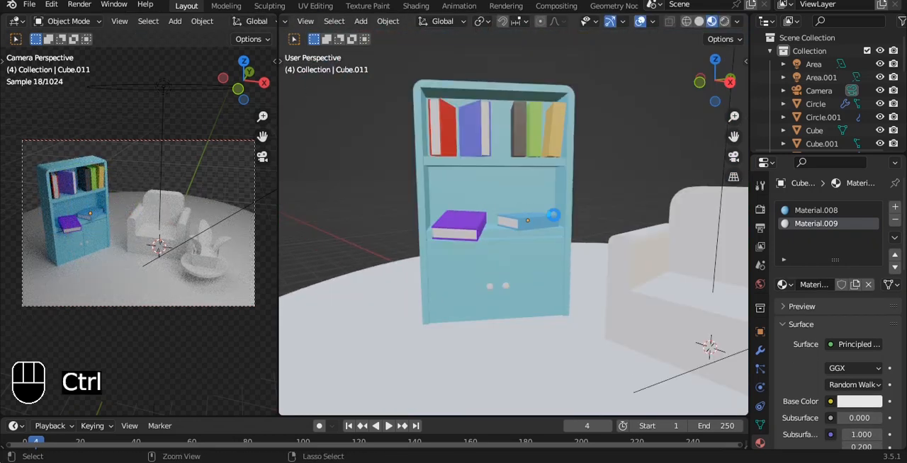
{"action": "key", "text": "ctrl+s"}
Assign the existing dark Material.004 to the cabinet door knobs and save the file.
{"action": "scroll", "coordinate": [510, 262], "scroll_direction": "up", "scroll_amount": 6}
{"action": "left_click", "coordinate": [457, 284]}
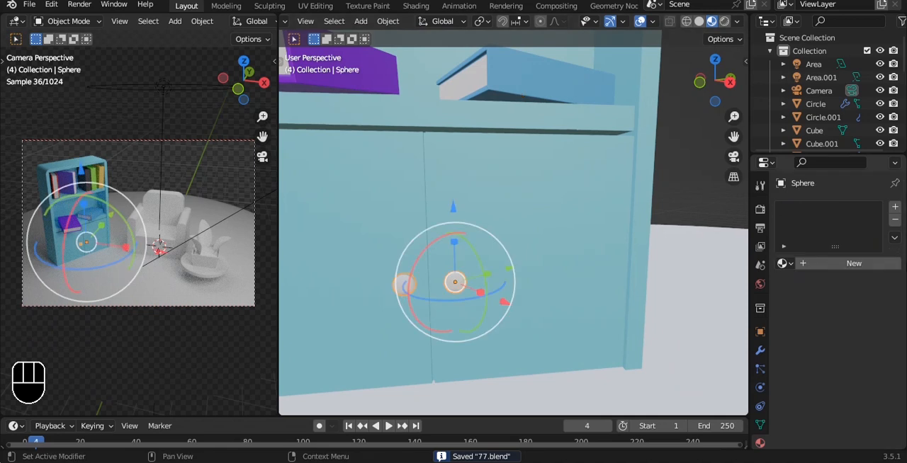
{"action": "left_click", "coordinate": [861, 264]}
{"action": "left_click", "coordinate": [783, 263]}
{"action": "left_click", "coordinate": [716, 299]}
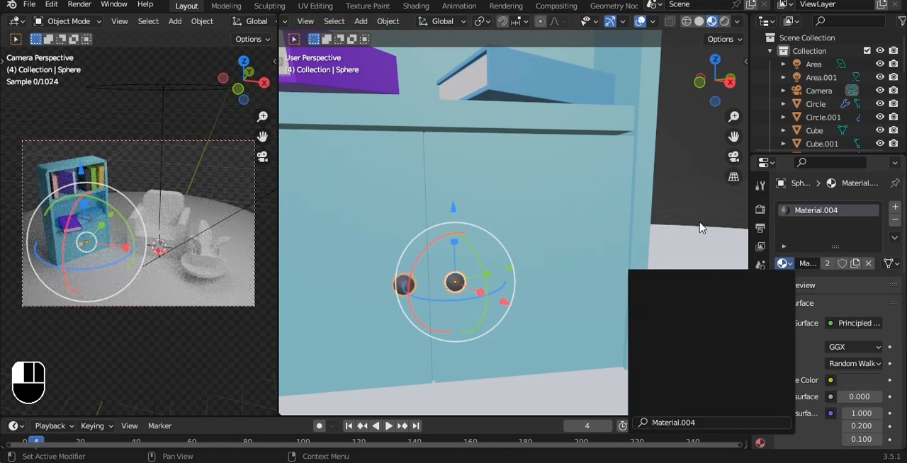
{"action": "middle_click_drag", "start_coordinate": [700, 259], "coordinate": [578, 238]}
{"action": "key", "text": "ctrl+s"}
Give the armchair's backrest a new blue material.
{"action": "middle_click_drag", "start_coordinate": [648, 229], "coordinate": [471, 173], "text": "shift"}
{"action": "left_click", "coordinate": [605, 190]}
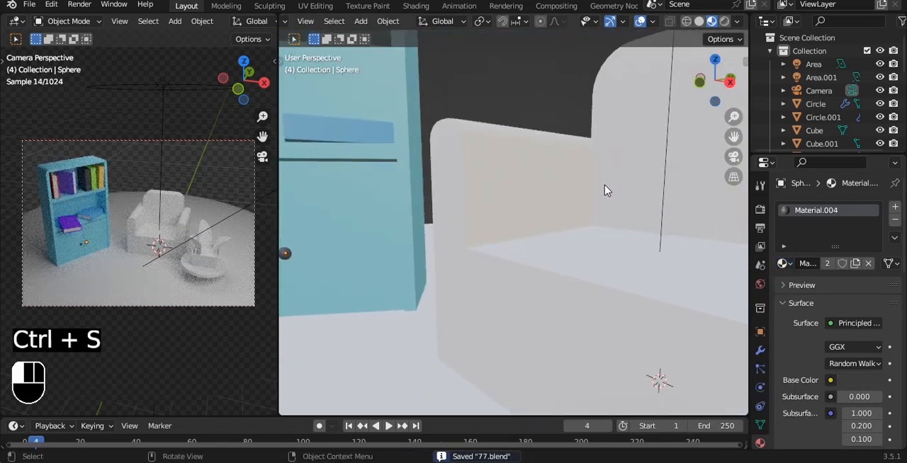
{"action": "scroll", "coordinate": [607, 192], "scroll_direction": "down", "scroll_amount": 3}
{"action": "middle_click_drag", "start_coordinate": [606, 191], "coordinate": [627, 216]}
{"action": "left_click", "coordinate": [815, 264]}
{"action": "left_click", "coordinate": [873, 381]}
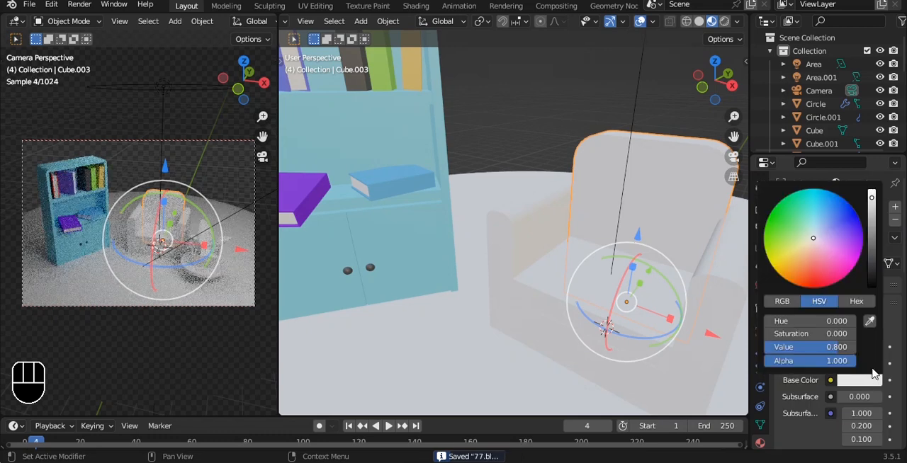
{"action": "left_click", "coordinate": [839, 210]}
Link the backrest's blue material to the armrests, the other seat parts and the ground disc.
{"action": "left_click_drag", "start_coordinate": [557, 213], "coordinate": [492, 204], "text": "alt+shift"}
{"action": "left_click", "coordinate": [622, 267]}
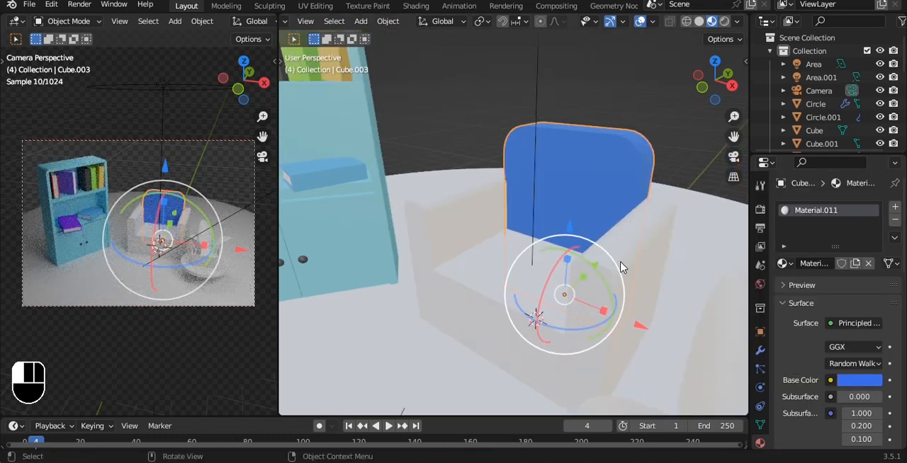
{"action": "left_click", "coordinate": [494, 276], "text": "shift"}
{"action": "left_click", "coordinate": [537, 314], "text": "shift"}
{"action": "left_click", "coordinate": [587, 219], "text": "shift"}
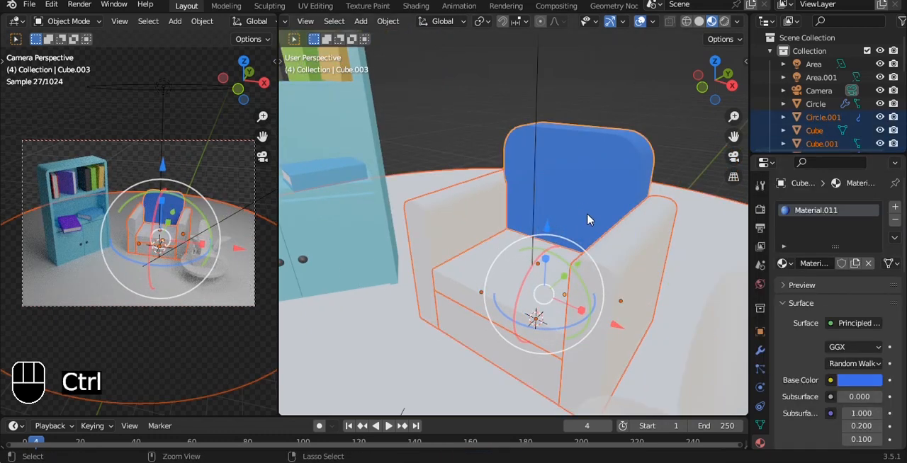
{"action": "key", "text": "ctrl+l"}
{"action": "mouse_move", "coordinate": [585, 215]}
{"action": "left_click", "coordinate": [537, 249]}
Make the ground disc's material single-user and color it pink with hue 0.924 and saturation 0.728.
{"action": "scroll", "coordinate": [574, 190], "scroll_direction": "down", "scroll_amount": 5}
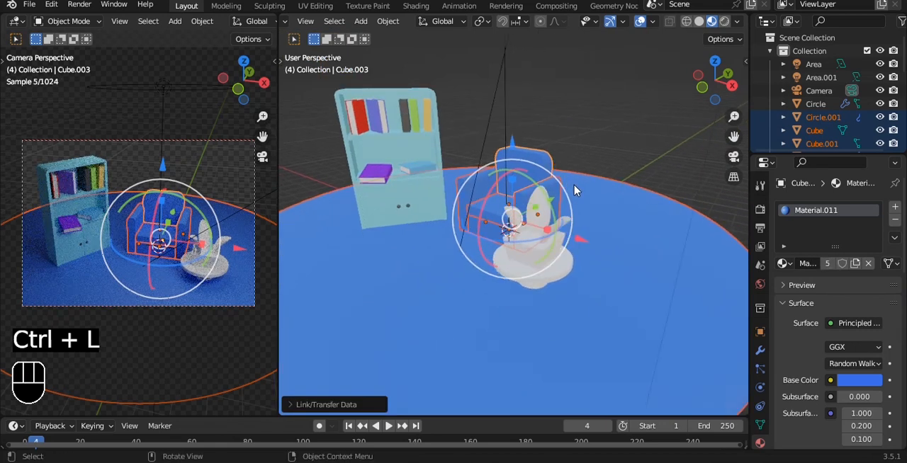
{"action": "left_click", "coordinate": [603, 259]}
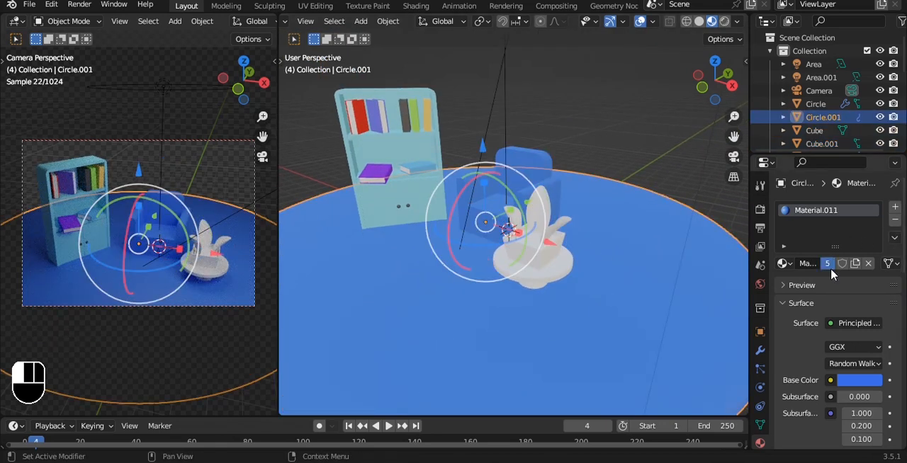
{"action": "left_click", "coordinate": [872, 381]}
{"action": "left_click", "coordinate": [837, 256]}
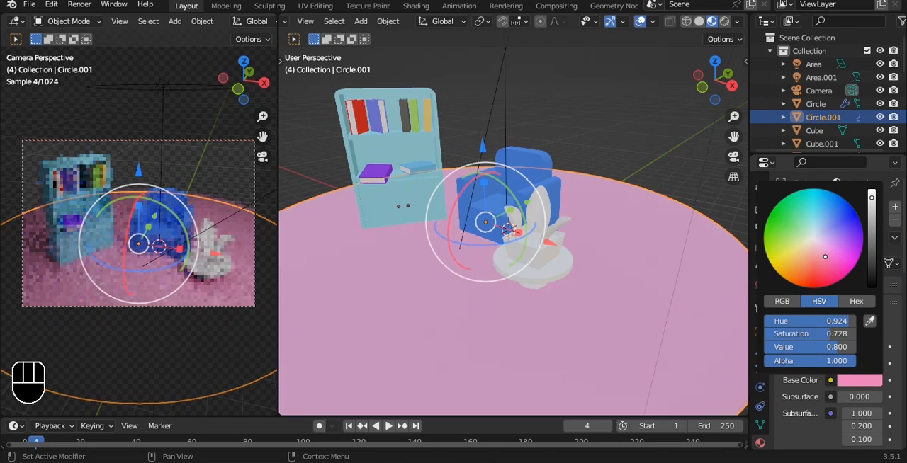
Save the file and give the plant's middle leaf a new green material with hue 0.292, saturation 0.859 and a reduced value.
{"action": "scroll", "coordinate": [555, 209], "scroll_direction": "up", "scroll_amount": 1}
{"action": "left_click", "coordinate": [555, 208]}
{"action": "key", "text": "ctrl+s"}
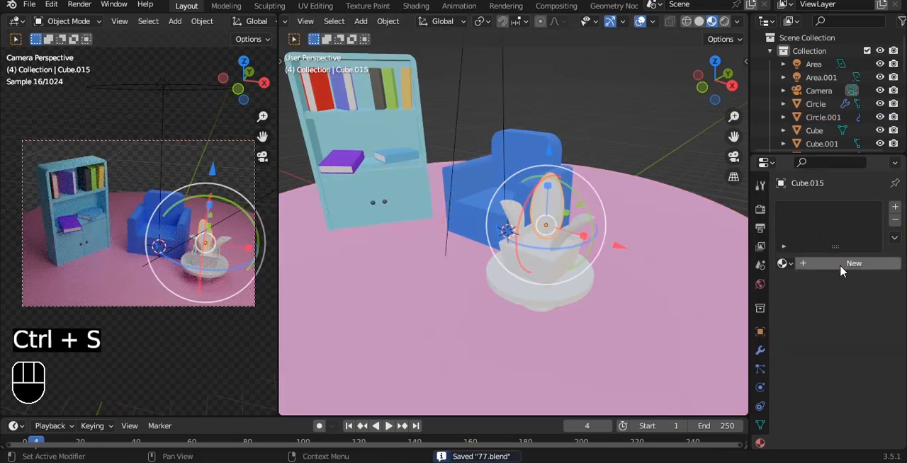
{"action": "left_click", "coordinate": [839, 265]}
{"action": "left_click", "coordinate": [859, 381]}
{"action": "left_click_drag", "start_coordinate": [822, 241], "coordinate": [791, 231]}
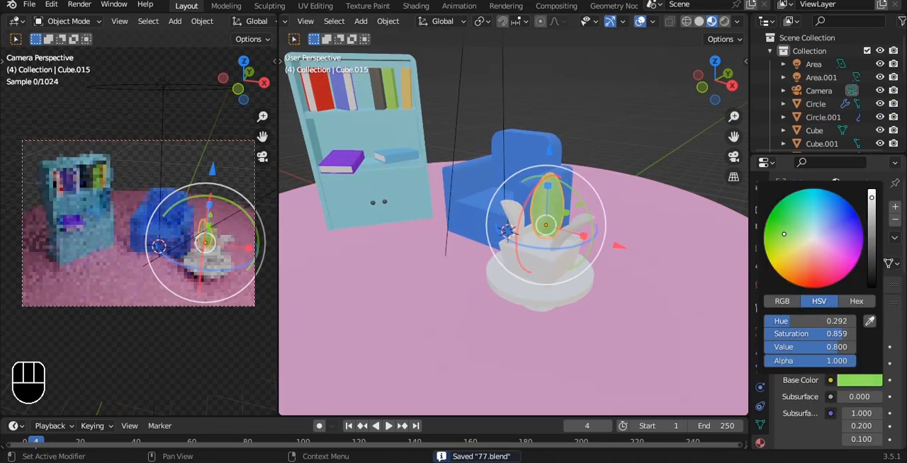
{"action": "left_click_drag", "start_coordinate": [871, 199], "coordinate": [872, 207]}
Link the middle leaf's green material to the other two leaves.
{"action": "scroll", "coordinate": [597, 217], "scroll_direction": "up", "scroll_amount": 4}
{"action": "left_click", "coordinate": [681, 246]}
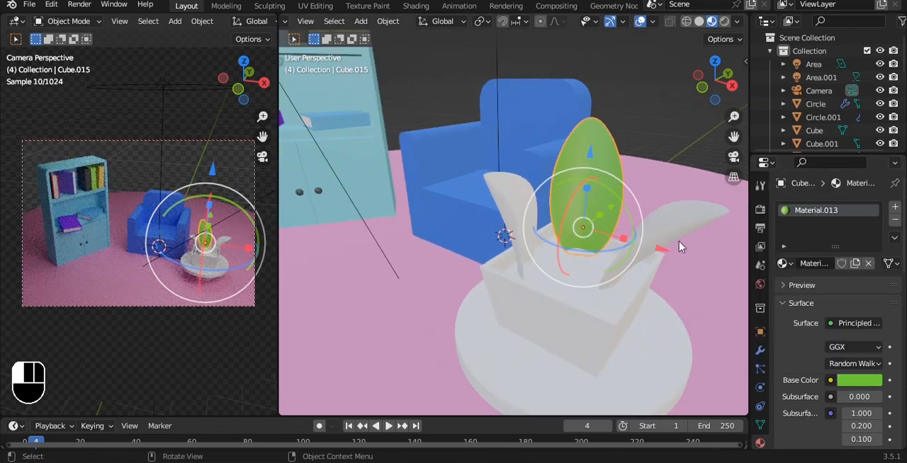
{"action": "left_click", "coordinate": [517, 227], "text": "shift"}
{"action": "left_click", "coordinate": [596, 191], "text": "shift"}
{"action": "key", "text": "ctrl+l"}
{"action": "left_click", "coordinate": [597, 185]}
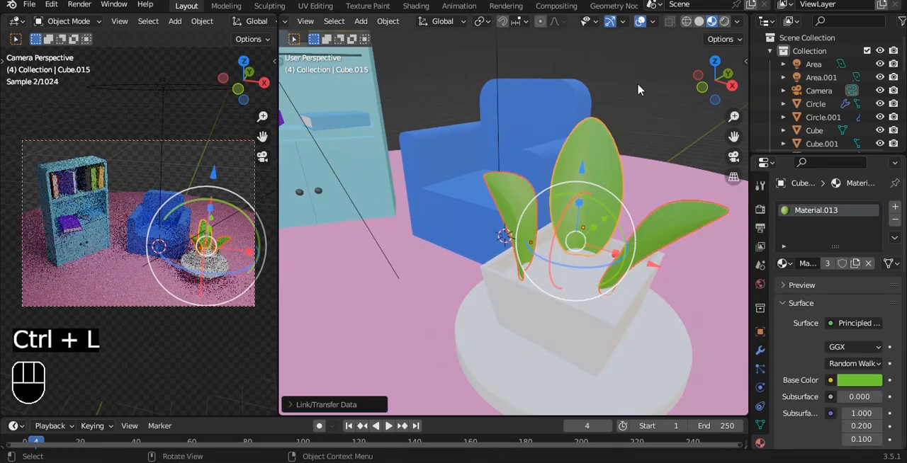
Save the file and give the planter's soil surface a new orange material with hue about 0.021 and saturation about 0.959.
{"action": "left_click_drag", "start_coordinate": [570, 251], "coordinate": [496, 157], "text": "alt+shift"}
{"action": "left_click", "coordinate": [567, 205]}
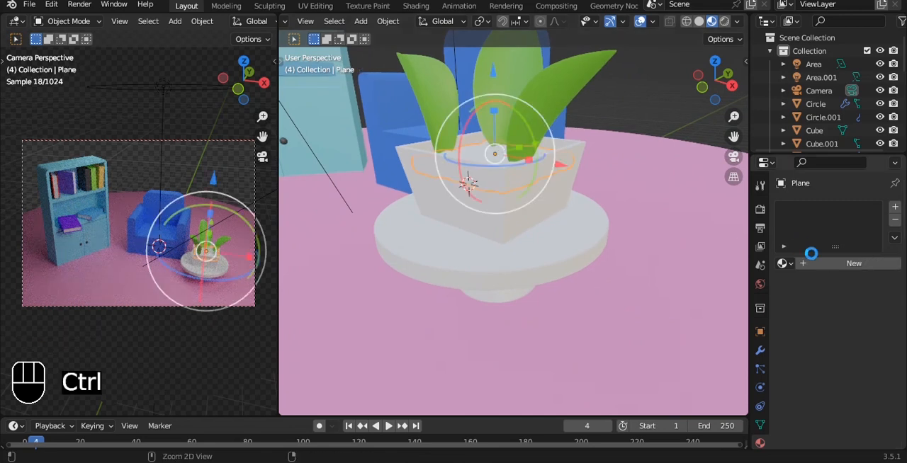
{"action": "key", "text": "ctrl+s"}
{"action": "left_click", "coordinate": [858, 380]}
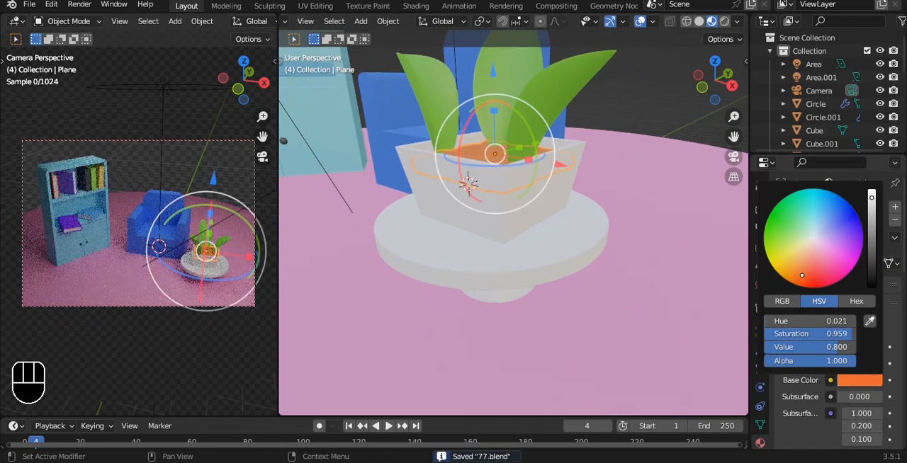
Give the planter box a new material with a purple-blue base color.
{"action": "left_click", "coordinate": [451, 243]}
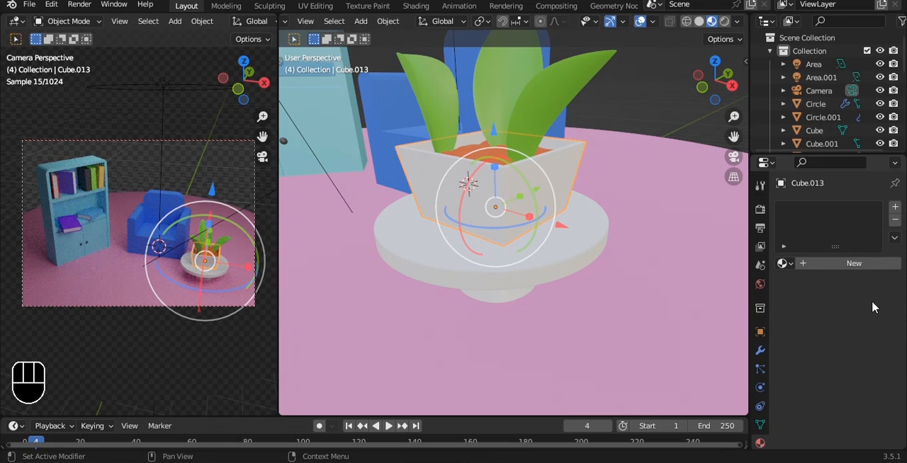
{"action": "left_click", "coordinate": [854, 263]}
{"action": "left_click", "coordinate": [860, 381]}
{"action": "mouse_move", "coordinate": [813, 239]}
{"action": "left_mouse_down"}
{"action": "mouse_move", "coordinate": [814, 263]}
{"action": "mouse_move", "coordinate": [843, 225]}
{"action": "left_mouse_up"}
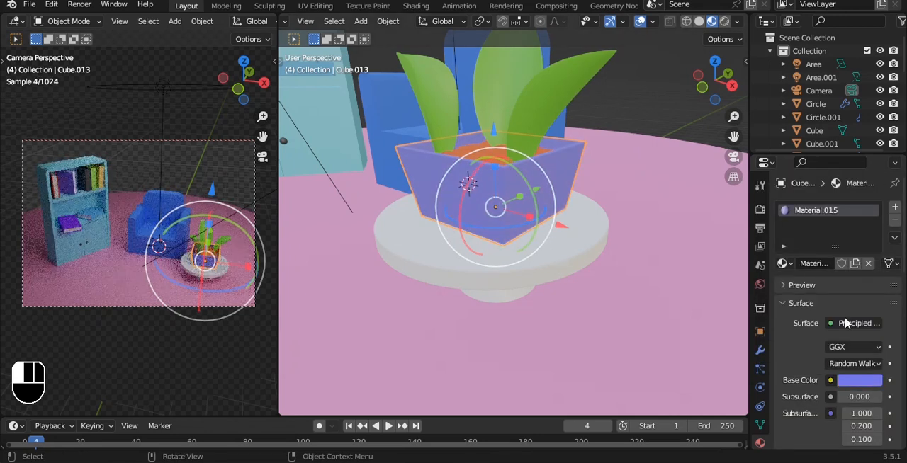
Save the file and give the round tabletop a new material with an orange base color.
{"action": "left_click", "coordinate": [594, 255]}
{"action": "middle_click_drag", "start_coordinate": [673, 275], "coordinate": [683, 241]}
{"action": "key", "text": "ctrl+s"}
{"action": "left_click", "coordinate": [819, 267]}
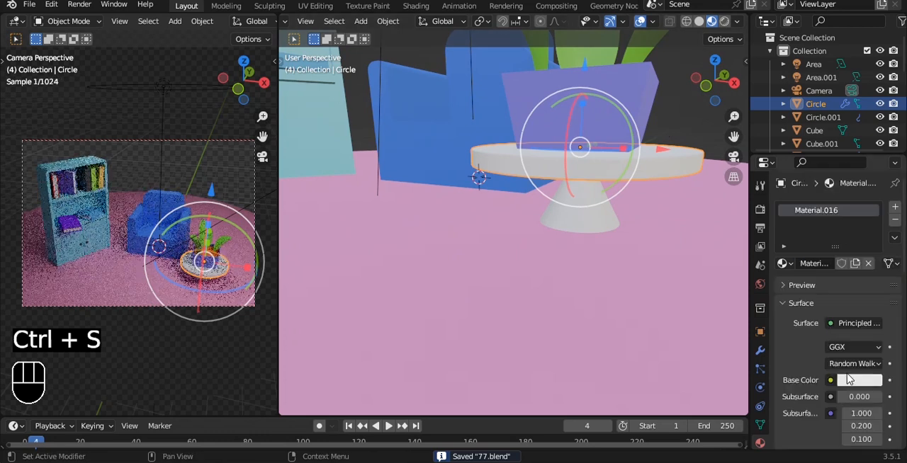
{"action": "left_click", "coordinate": [859, 376]}
{"action": "left_click", "coordinate": [799, 270]}
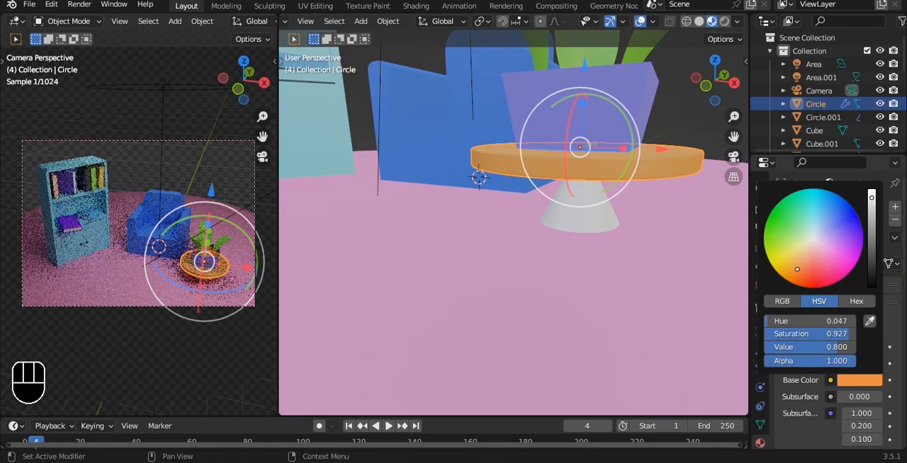
Link the tabletop's orange material to the table's conical base and save the file.
{"action": "left_click", "coordinate": [593, 201]}
{"action": "left_click", "coordinate": [651, 174], "text": "shift"}
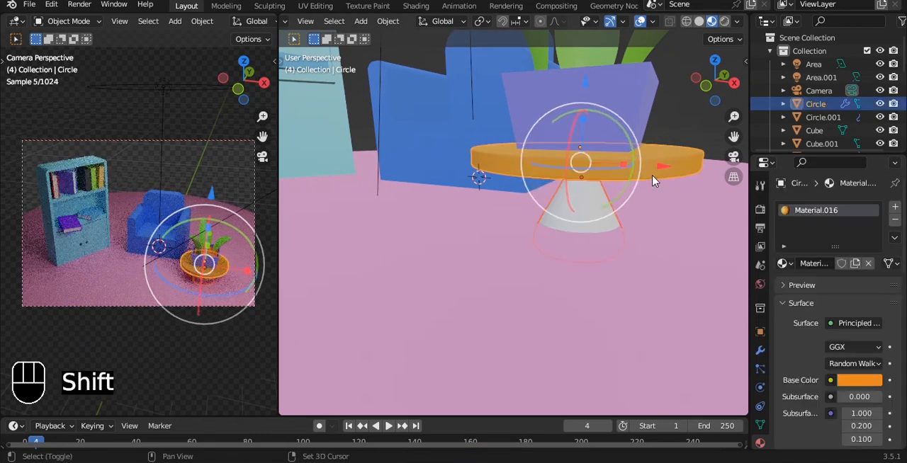
{"action": "key", "text": "ctrl+l"}
{"action": "left_click", "coordinate": [653, 181]}
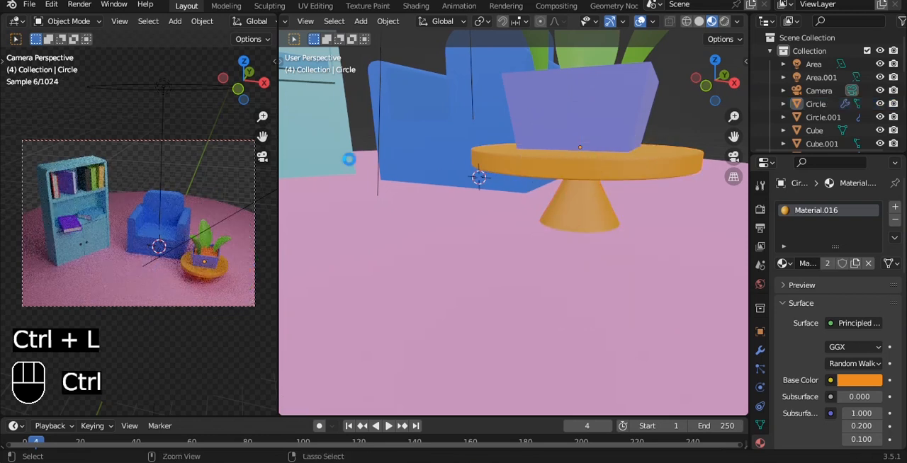
{"action": "key", "text": "ctrl+s"}
Duplicate the overhead area light and move the copy about 8.3 m along the global Y axis in top view.
{"action": "scroll", "coordinate": [354, 160], "scroll_direction": "down", "scroll_amount": 4}
{"action": "key", "text": "grave"}
{"action": "left_click", "coordinate": [526, 50]}
{"action": "scroll", "coordinate": [532, 187], "scroll_direction": "down", "scroll_amount": 2}
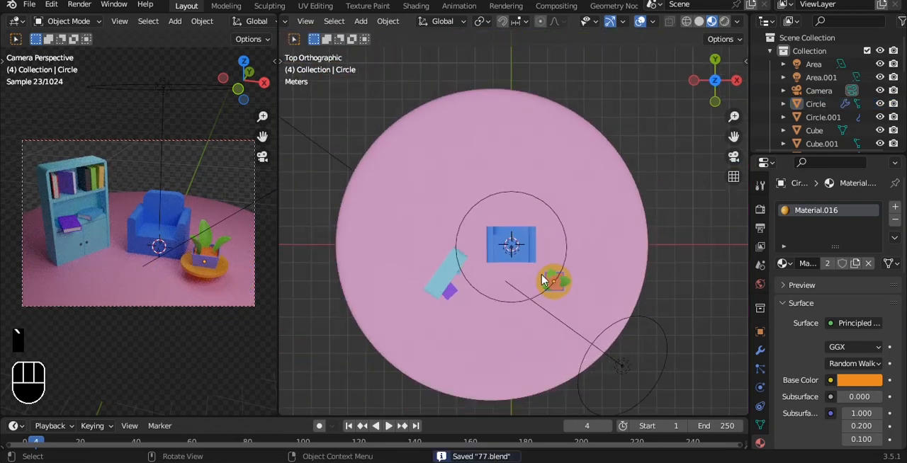
{"action": "left_click", "coordinate": [561, 227]}
{"action": "middle_click_drag", "start_coordinate": [562, 227], "coordinate": [560, 290], "text": "shift"}
{"action": "key", "text": "shift+d"}
{"action": "key", "text": "y"}
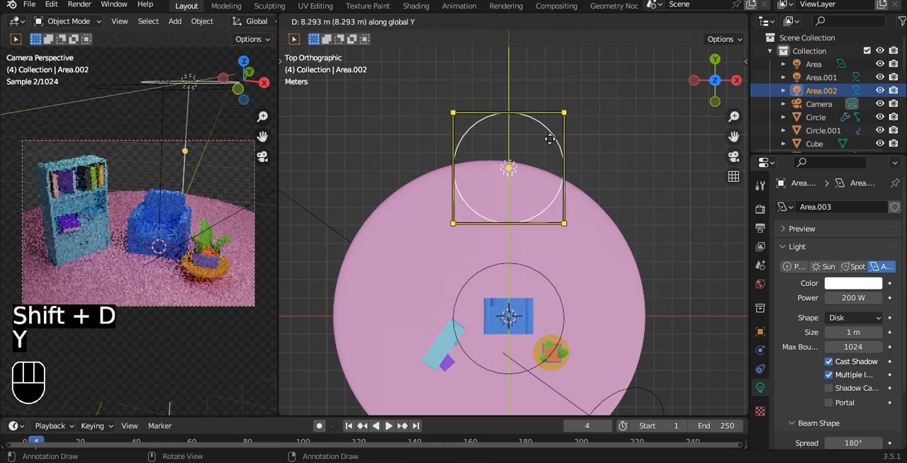
{"action": "left_click", "coordinate": [551, 128]}
Rotate the copied area light to face the furniture from behind and lower it along Z.
{"action": "middle_click_drag", "start_coordinate": [587, 190], "coordinate": [644, 196]}
{"action": "key", "text": "grave"}
{"action": "left_click", "coordinate": [671, 117]}
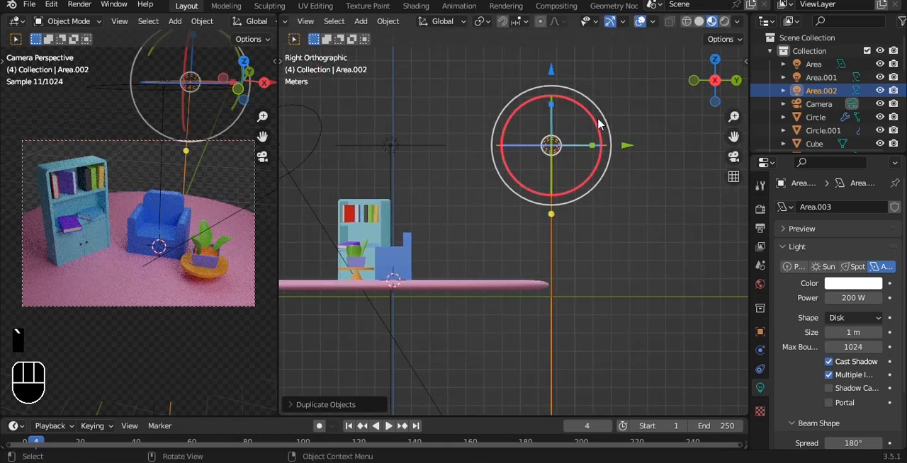
{"action": "key", "text": "r"}
{"action": "left_click", "coordinate": [581, 200]}
{"action": "key", "text": "g"}
{"action": "key", "text": "z"}
{"action": "left_click_drag", "start_coordinate": [558, 155], "coordinate": [563, 172]}
{"action": "left_click_drag", "start_coordinate": [562, 173], "coordinate": [585, 212], "text": "alt"}
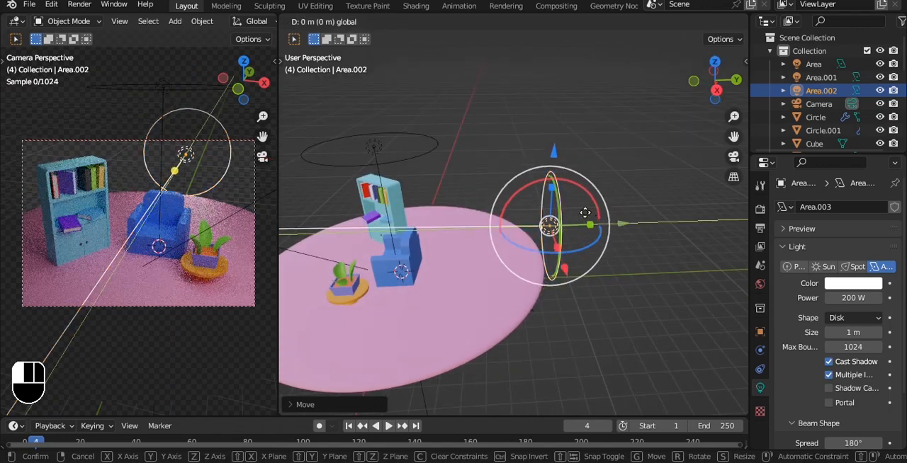
{"action": "left_click", "coordinate": [572, 177]}
Try the copied area light diagonally behind the cabinet, aimed at the furniture, and delete that light.
{"action": "left_click_drag", "start_coordinate": [572, 177], "coordinate": [532, 173], "text": "alt"}
{"action": "key", "text": "grave"}
{"action": "left_click_drag", "start_coordinate": [506, 141], "coordinate": [459, 147]}
{"action": "left_click_drag", "start_coordinate": [532, 211], "coordinate": [493, 197]}
{"action": "middle_click_drag", "start_coordinate": [531, 194], "coordinate": [533, 172]}
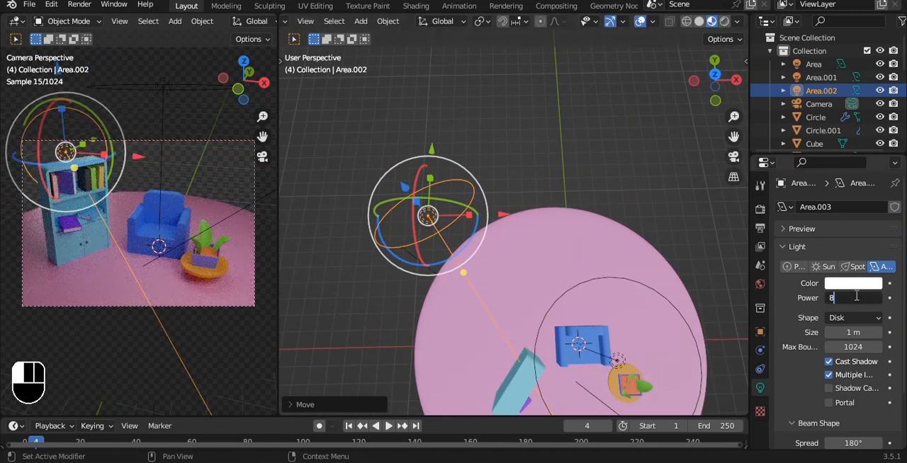
{"action": "key", "text": "Delete"}
Duplicate the overhead area light in front view and raise the copy above the original.
{"action": "key", "text": "grave"}
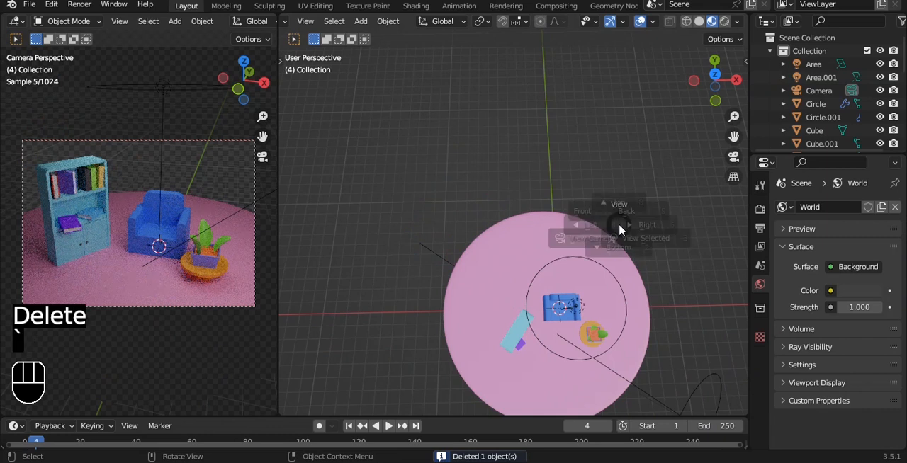
{"action": "left_click", "coordinate": [583, 176]}
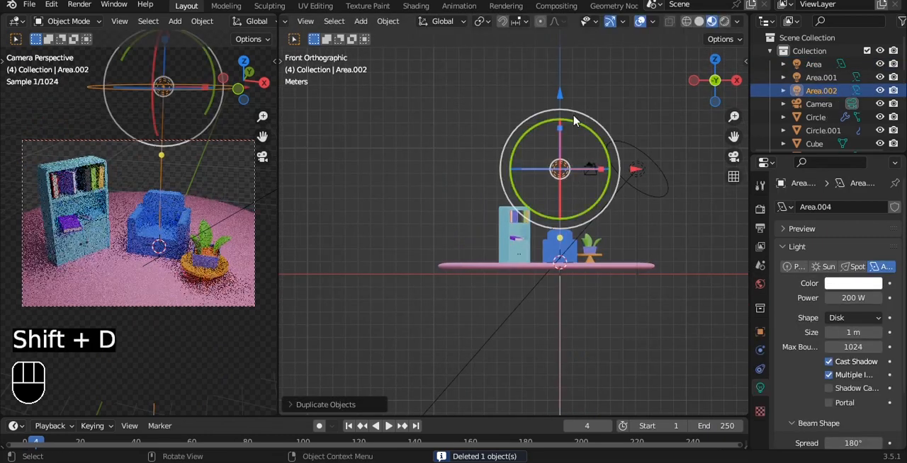
{"action": "left_click_drag", "start_coordinate": [560, 94], "coordinate": [561, 60]}
Convert the copied light to a sun light, trying strength 1 and settling on strength 2.
{"action": "left_click", "coordinate": [821, 268]}
{"action": "left_click", "coordinate": [844, 299]}
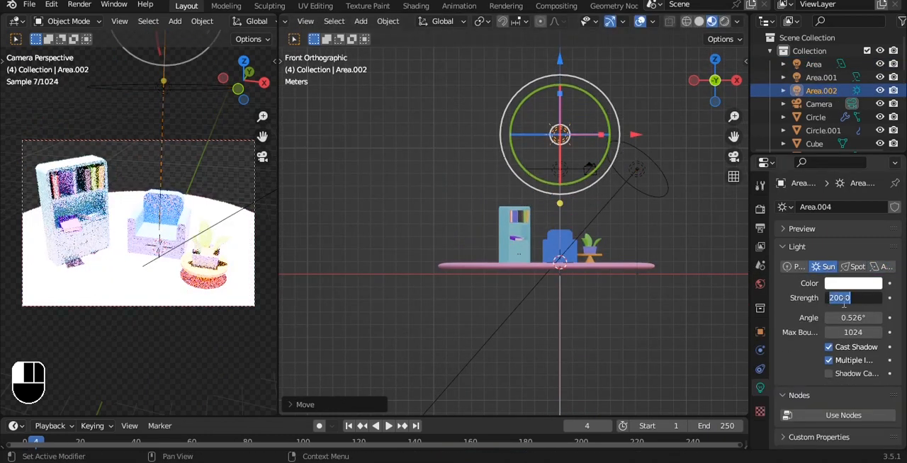
{"action": "type", "text": "1"}
{"action": "key", "text": "Return"}
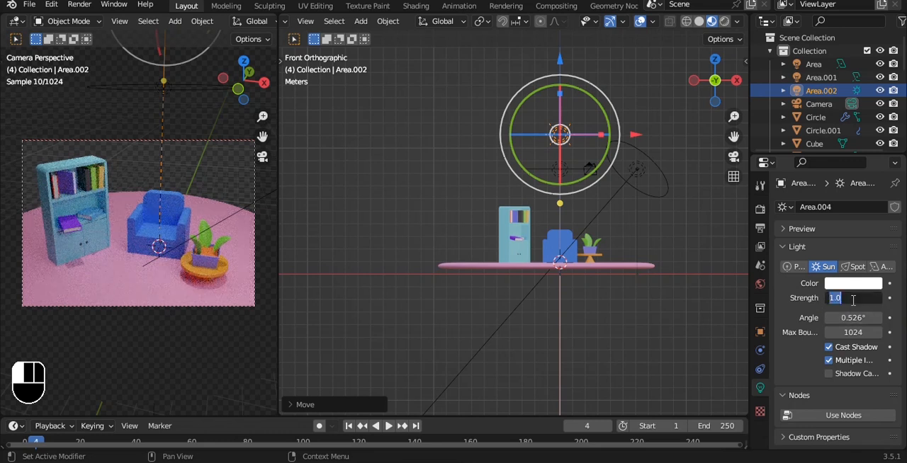
{"action": "key", "text": "Return"}
Set the color management look to Very High Contrast in the render settings and save the file.
{"action": "left_click", "coordinate": [760, 209]}
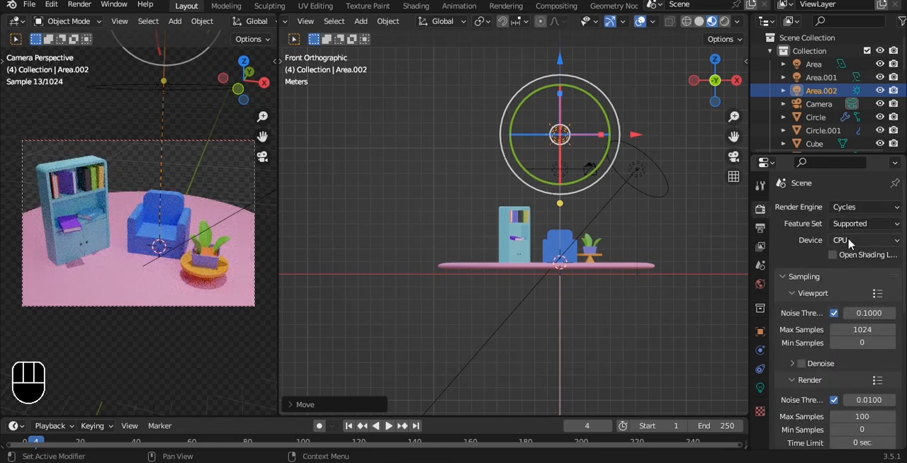
{"action": "scroll", "coordinate": [850, 284], "scroll_direction": "down", "scroll_amount": 8}
{"action": "scroll", "coordinate": [831, 440], "scroll_direction": "down", "scroll_amount": 4}
{"action": "left_click", "coordinate": [861, 369]}
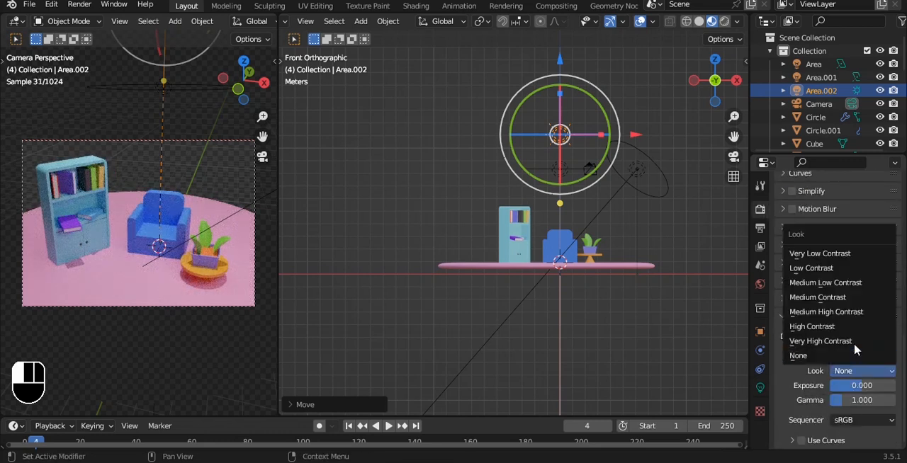
{"action": "left_click", "coordinate": [832, 341]}
{"action": "key", "text": "ctrl+s"}
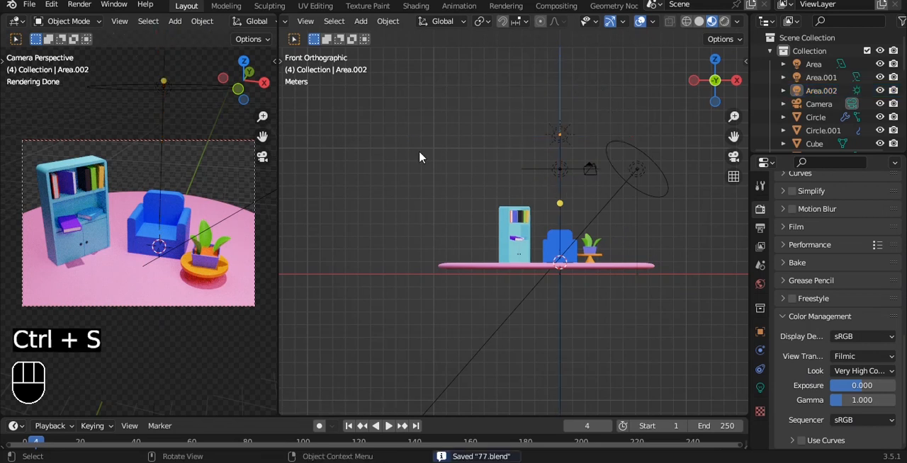
Re-aim the sun light so that it shines diagonally across the scene towards the cabinet side.
{"action": "scroll", "coordinate": [421, 153], "scroll_direction": "down", "scroll_amount": 2}
{"action": "middle_click_drag", "start_coordinate": [585, 147], "coordinate": [496, 213]}
{"action": "key", "text": "shift+t"}
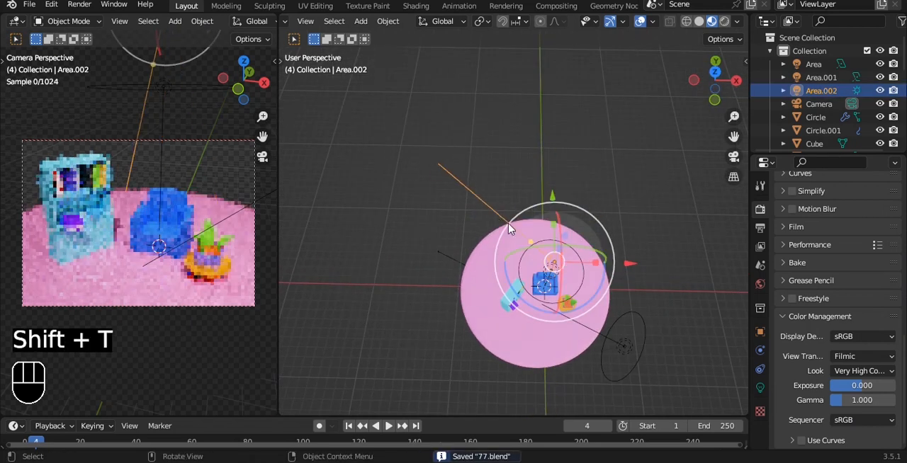
Set the sun light's angle to 24° and its strength to 1, and save the file.
{"action": "left_click", "coordinate": [759, 387]}
{"action": "left_click_drag", "start_coordinate": [853, 316], "coordinate": [879, 317]}
{"action": "left_click", "coordinate": [837, 318]}
{"action": "type", "text": "24"}
{"action": "key", "text": "Return"}
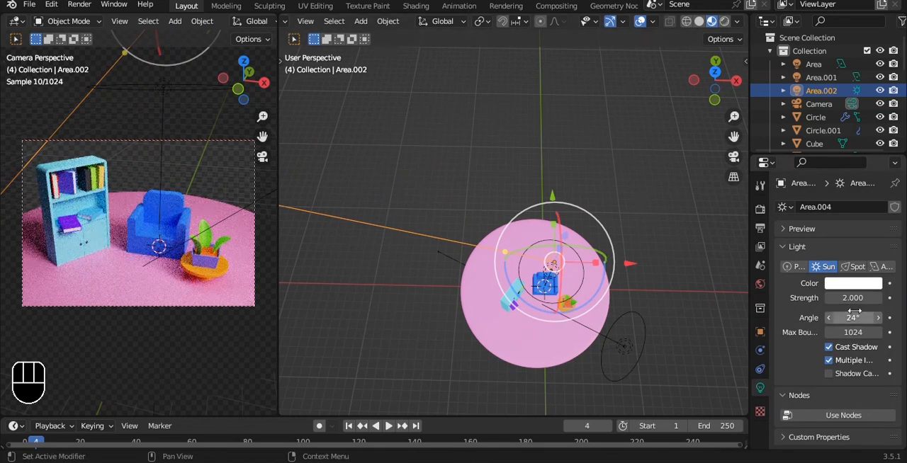
{"action": "type", "text": "1"}
{"action": "key", "text": "Return"}
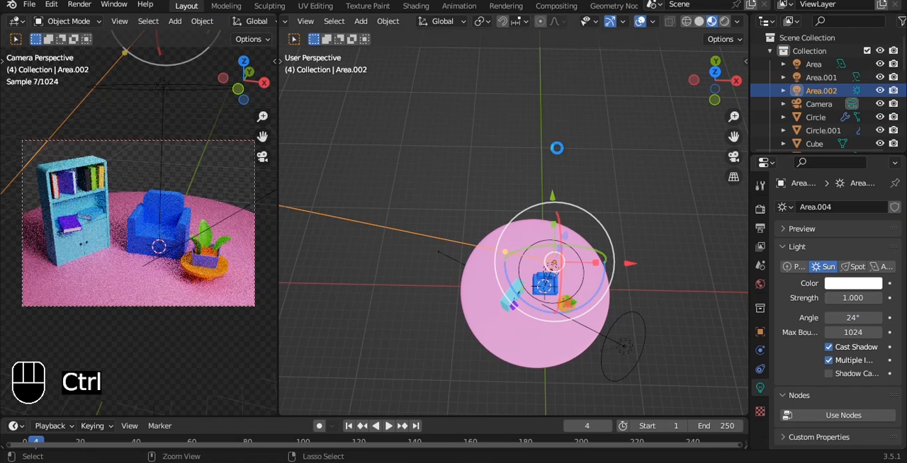
{"action": "key", "text": "ctrl+s"}
Scale up the pink ground disc until it fills the camera's background, and save the file.
{"action": "left_click", "coordinate": [562, 275]}
{"action": "left_click_drag", "start_coordinate": [534, 200], "coordinate": [530, 211]}
{"action": "key", "text": "s"}
{"action": "left_click", "coordinate": [430, 184]}
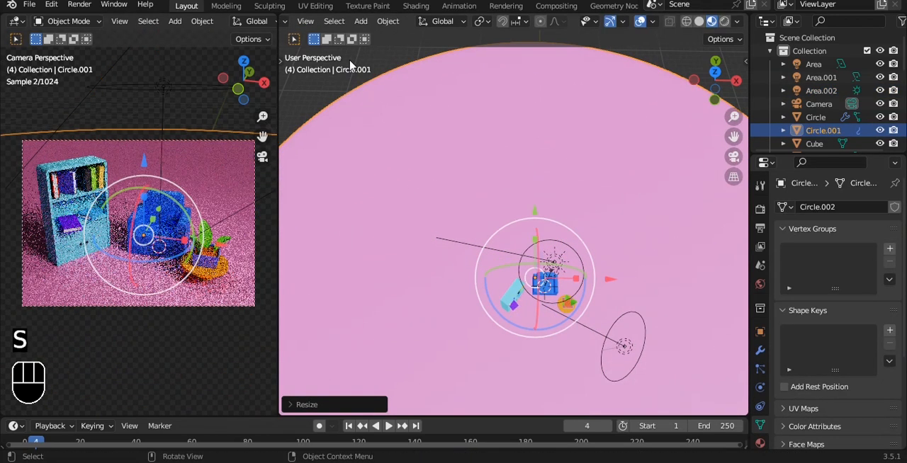
{"action": "left_click", "coordinate": [394, 68]}
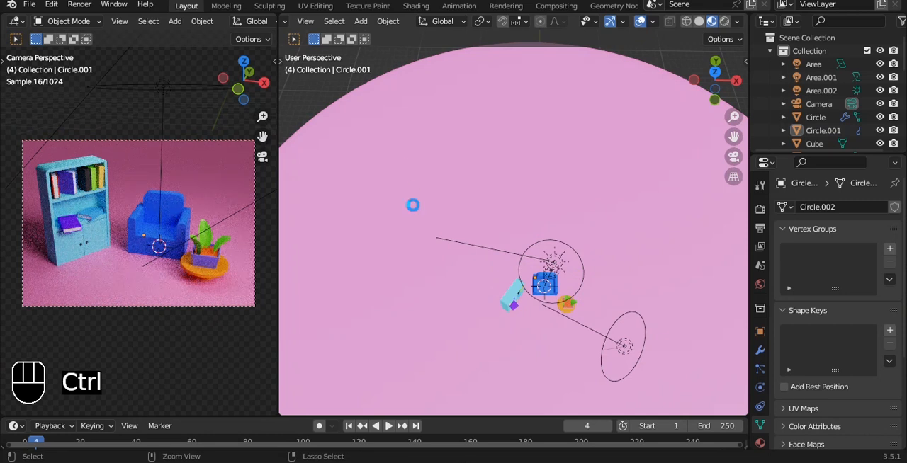
{"action": "key", "text": "ctrl+s"}
Set the Cycles render device to GPU Compute and save the file.
{"action": "left_click", "coordinate": [760, 210]}
{"action": "left_click", "coordinate": [852, 238]}
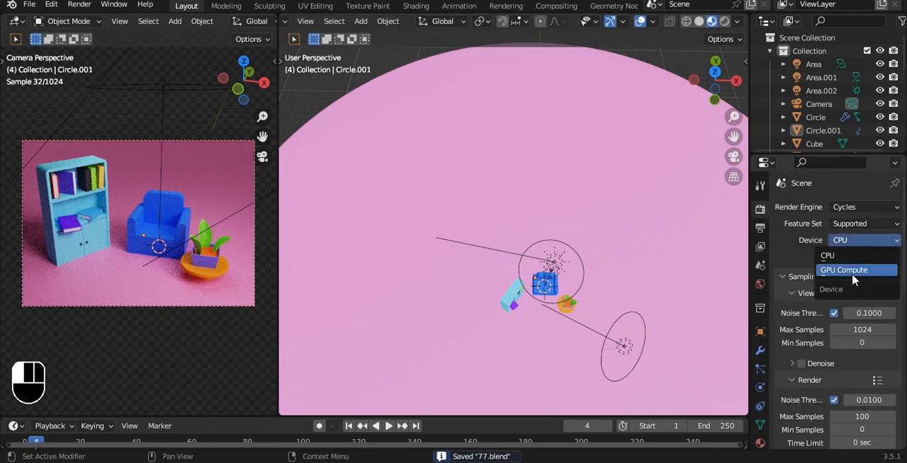
{"action": "left_click", "coordinate": [853, 275]}
{"action": "scroll", "coordinate": [812, 358], "scroll_direction": "down", "scroll_amount": 10}
{"action": "key", "text": "ctrl+s"}
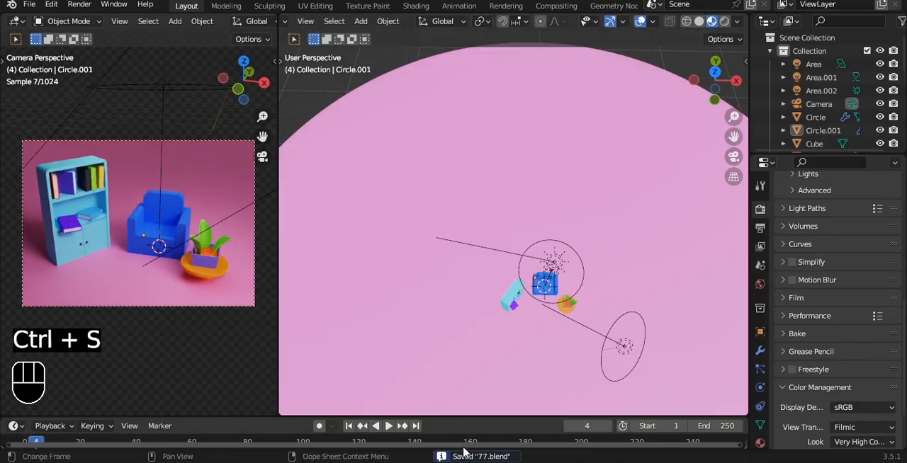